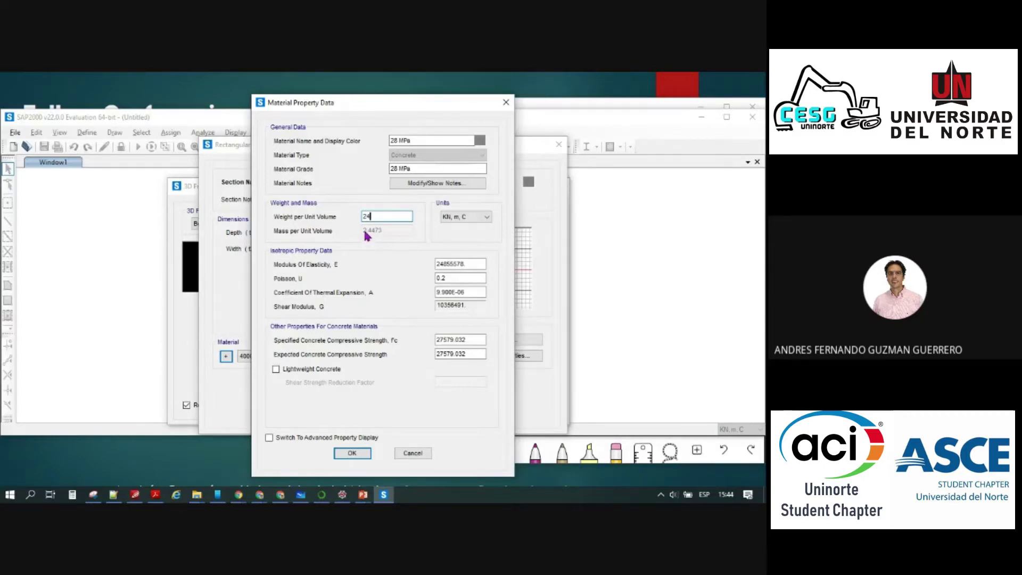
Try a weight per unit volume of 0 for the 28 MPa concrete
left_click_drag(378, 217, 354, 217)
type("0")
left_click(470, 263)
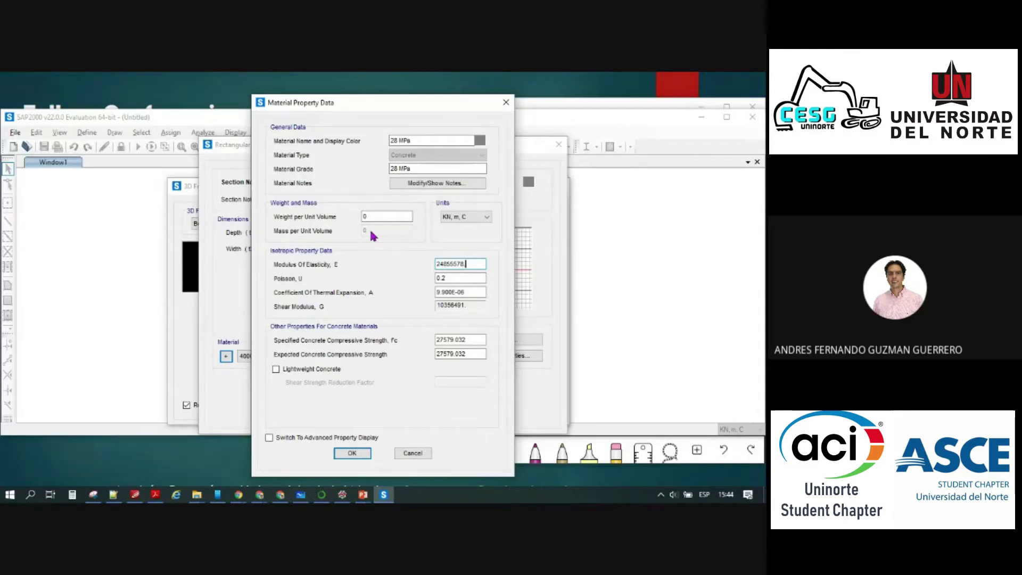
Set the concrete's weight per unit volume to 24 kN/m³ and switch the material units to N, mm, C
double_click(366, 217)
type("24")
left_click(459, 262)
left_click(480, 219)
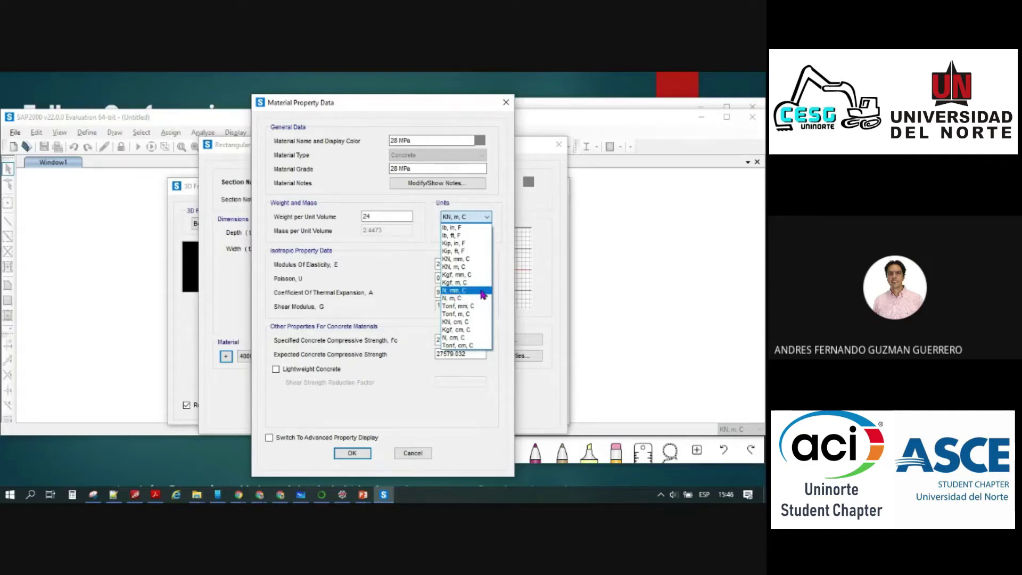
left_click(482, 290)
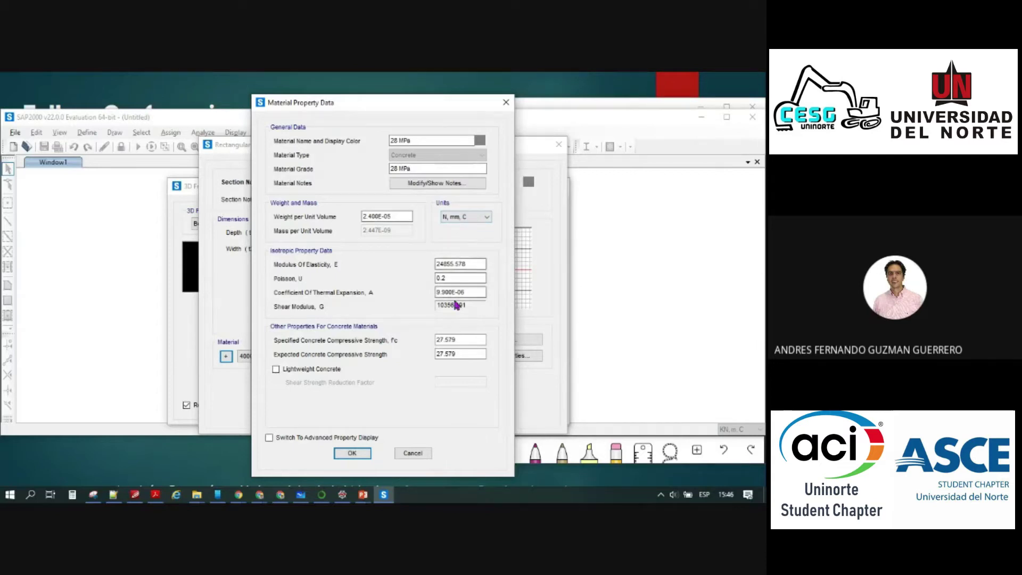
left_click(471, 264)
left_click_drag(472, 263, 434, 266)
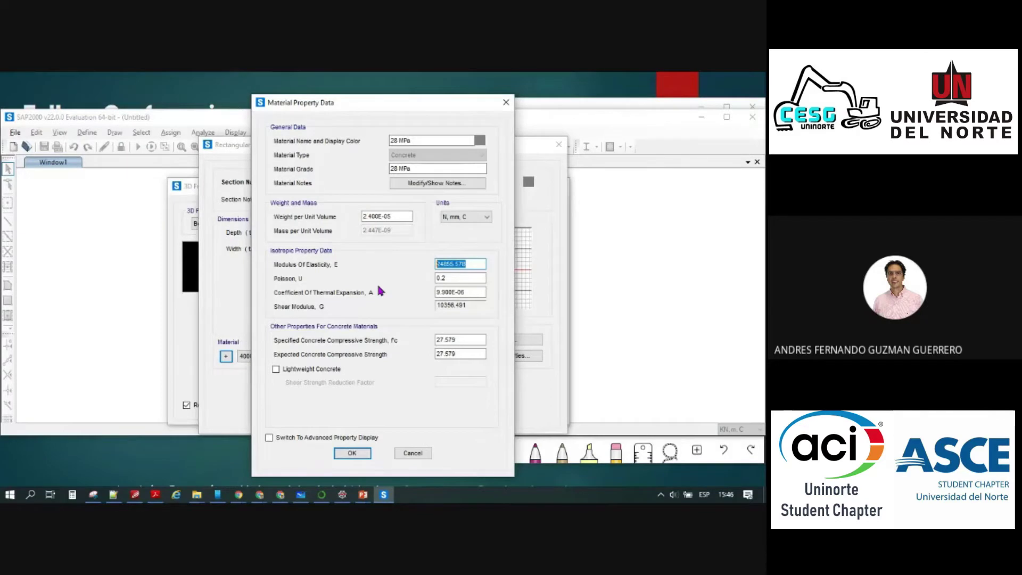
Switch to Microsoft Whiteboard and draw a vertical dividing line beside the existing notes
key("alt+Tab")
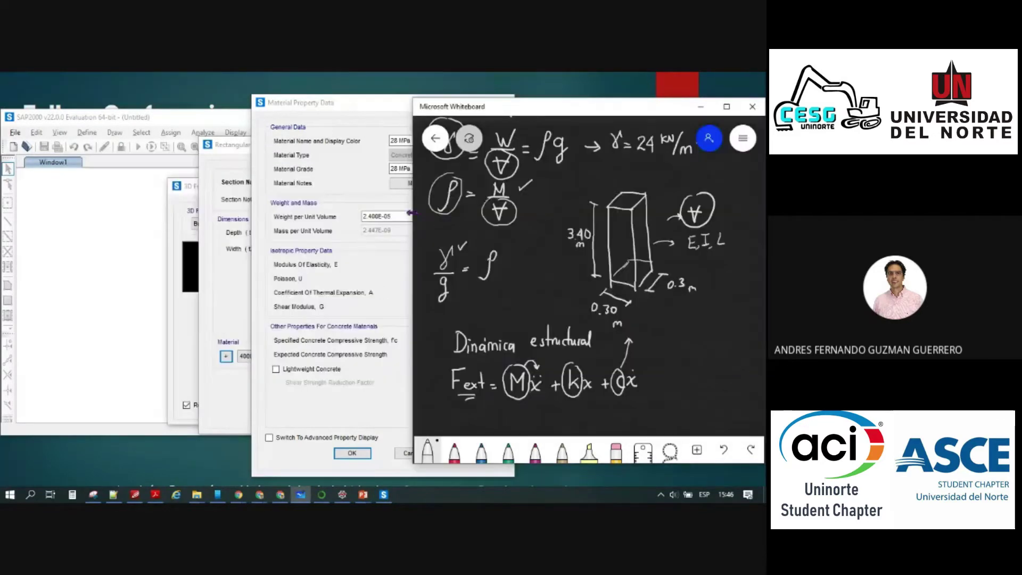
left_click_drag(695, 374, 558, 337)
left_click_drag(639, 359, 491, 394)
scroll(550, 345, "down", 5)
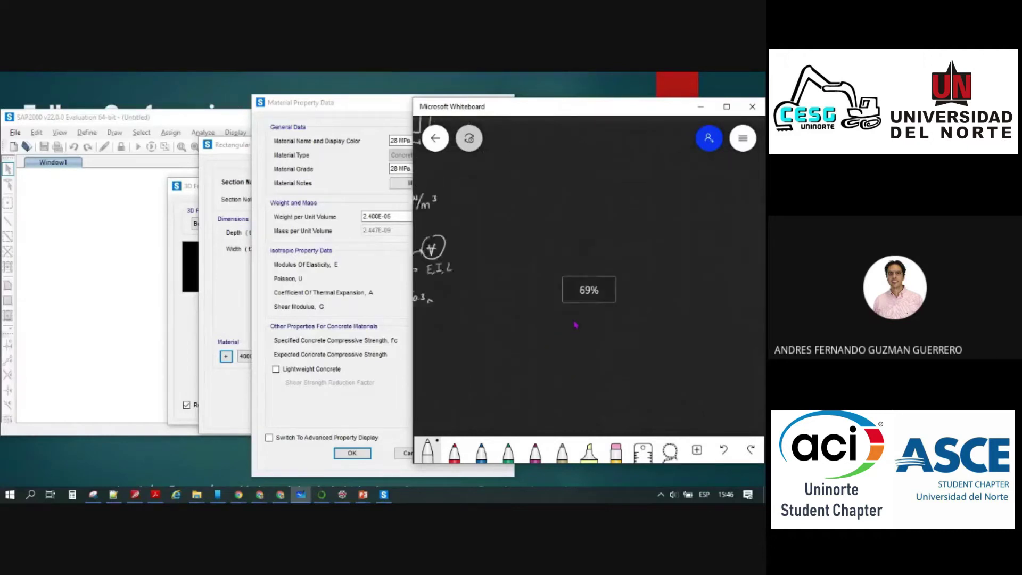
scroll(595, 358, "up", 1)
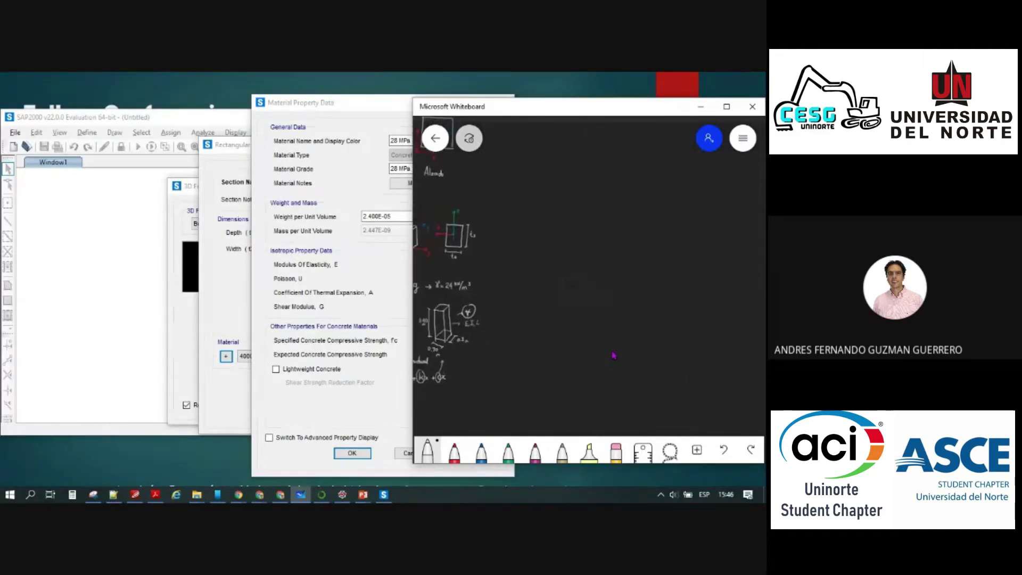
left_click_drag(500, 196, 500, 385)
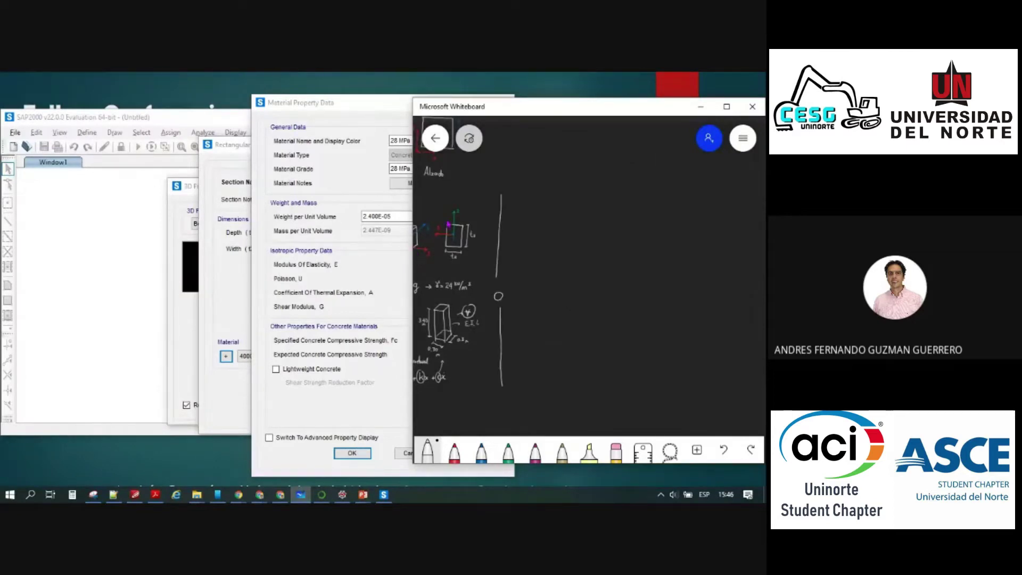
Handwrite the conversion 1 MPa = 1x10^6 Pa = 1x10^6 N/m² in the blank area beside the dividing line
scroll(568, 231, "up", 1)
scroll(568, 231, "up", 3)
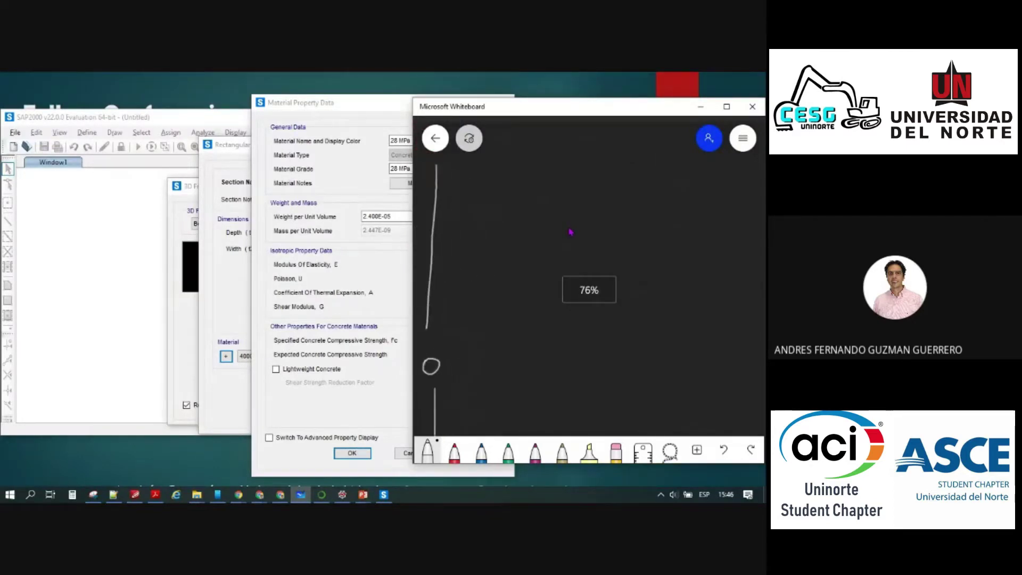
mouse_move(449, 174)
left_mouse_down()
mouse_move(453, 182)
mouse_move(481, 168)
mouse_move(483, 181)
left_mouse_up()
mouse_move(487, 167)
left_mouse_down()
mouse_move(486, 182)
mouse_move(545, 183)
left_mouse_up()
mouse_move(545, 174)
left_mouse_down()
mouse_move(537, 183)
mouse_move(557, 168)
mouse_move(573, 181)
left_mouse_up()
mouse_move(573, 168)
left_mouse_down()
mouse_move(586, 182)
mouse_move(600, 177)
left_mouse_up()
mouse_move(595, 181)
left_mouse_down()
mouse_move(629, 184)
mouse_move(637, 171)
left_mouse_up()
mouse_move(645, 165)
left_mouse_down()
mouse_move(666, 169)
mouse_move(670, 184)
left_mouse_up()
left_click_drag(655, 197, 669, 197)
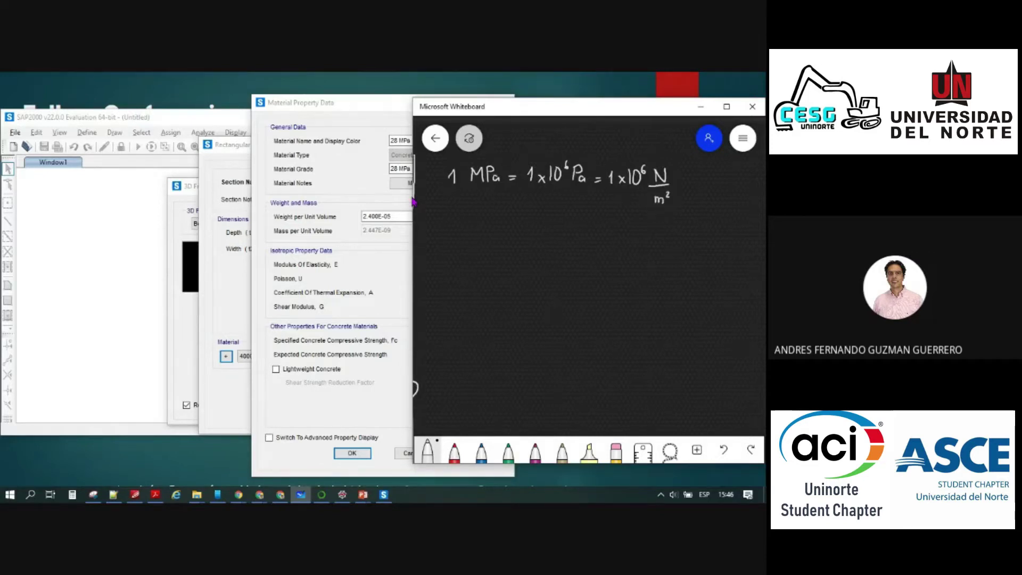
Continue the conversion with = 1 N/mm² and, below an arrow, the milli prefix m = 1x10^-3
left_click_drag(590, 227, 595, 227)
left_click_drag(590, 231, 612, 229)
mouse_move(625, 227)
left_mouse_down()
mouse_move(637, 215)
mouse_move(646, 228)
left_mouse_up()
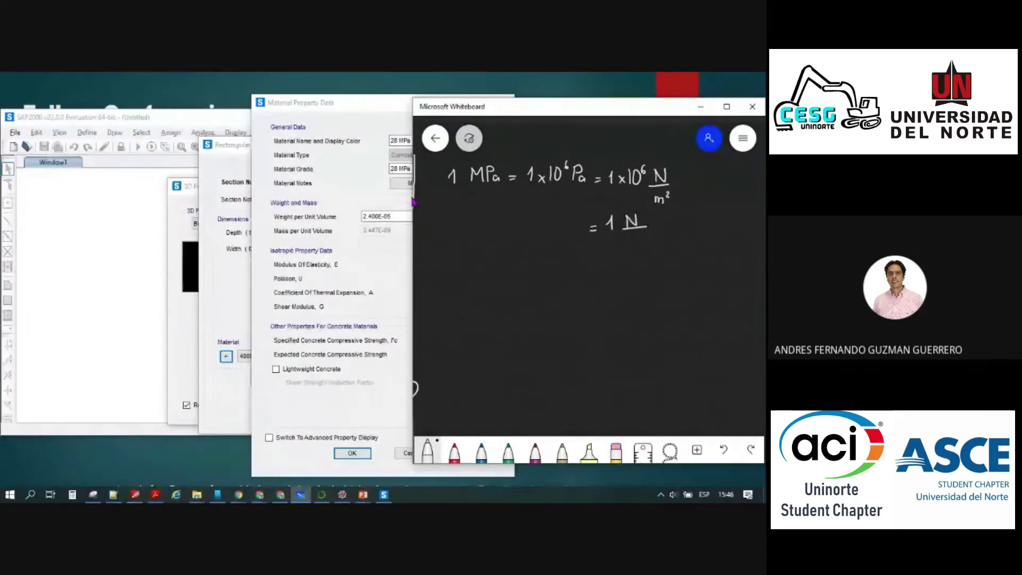
left_click_drag(626, 234, 623, 250)
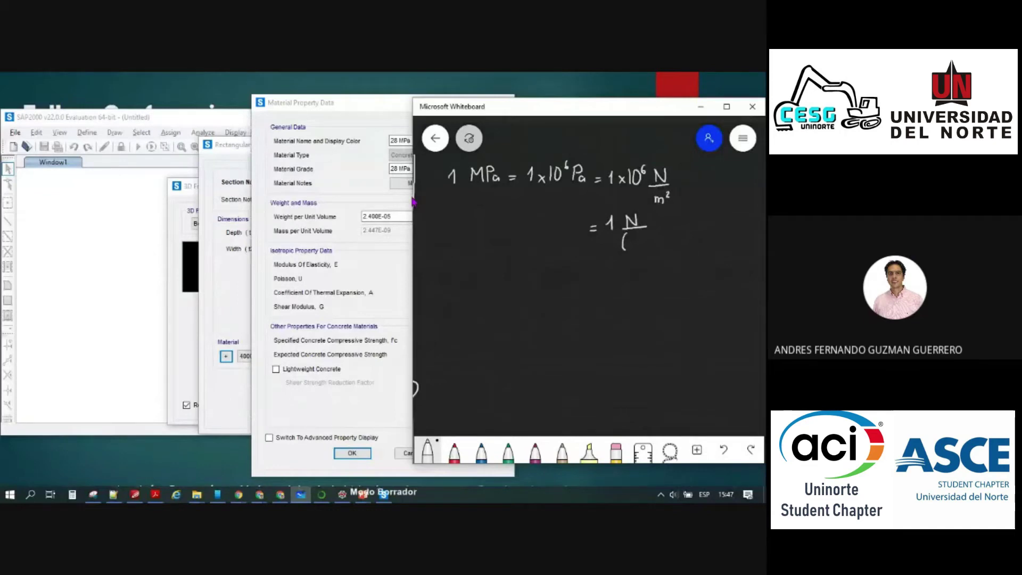
left_click(623, 244)
mouse_move(624, 242)
left_mouse_down()
mouse_move(642, 251)
mouse_move(649, 243)
mouse_move(629, 273)
left_mouse_up()
mouse_move(627, 267)
left_mouse_down()
mouse_move(633, 294)
mouse_move(666, 292)
left_mouse_up()
mouse_move(666, 285)
left_mouse_down()
mouse_move(659, 292)
mouse_move(694, 277)
left_mouse_up()
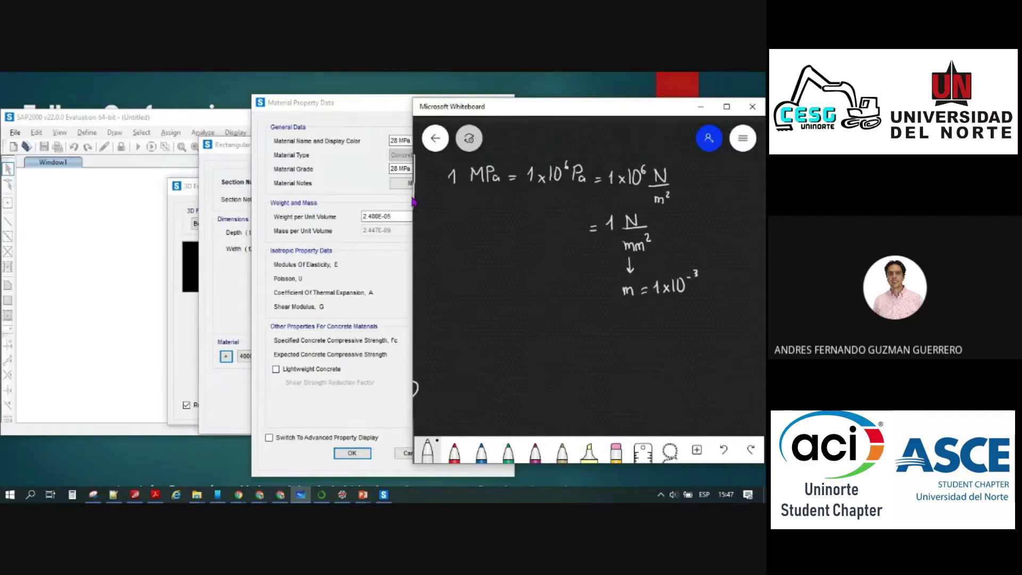
Write (mm)² = (1x10^-3 m)² = 1x10^-6 m² below and box the 1x10^6 factor in the first line
left_click_drag(626, 327, 690, 325)
mouse_move(699, 314)
left_mouse_down()
mouse_move(700, 325)
mouse_move(716, 308)
left_mouse_up()
mouse_move(717, 303)
left_mouse_down()
mouse_move(732, 321)
mouse_move(676, 331)
mouse_move(731, 326)
mouse_move(742, 302)
left_mouse_up()
left_click_drag(680, 344, 693, 356)
mouse_move(693, 349)
left_mouse_down()
mouse_move(685, 355)
mouse_move(695, 354)
left_mouse_up()
mouse_move(699, 341)
left_mouse_down()
mouse_move(704, 354)
mouse_move(710, 337)
left_mouse_up()
mouse_move(715, 333)
left_mouse_down()
mouse_move(730, 350)
mouse_move(735, 338)
left_mouse_up()
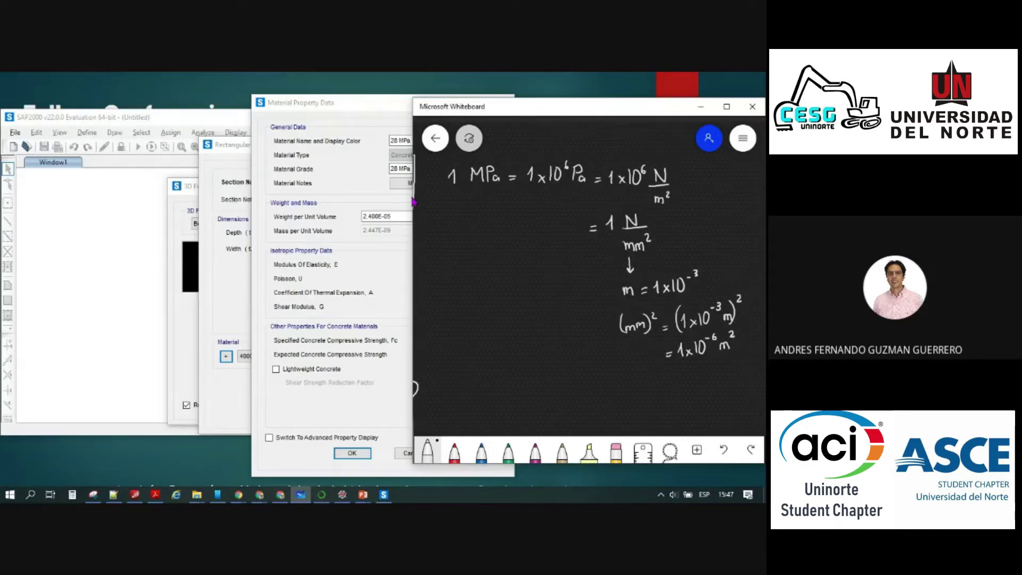
mouse_move(627, 158)
left_mouse_down()
mouse_move(605, 159)
mouse_move(617, 189)
mouse_move(643, 190)
mouse_move(645, 171)
mouse_move(625, 158)
left_mouse_up()
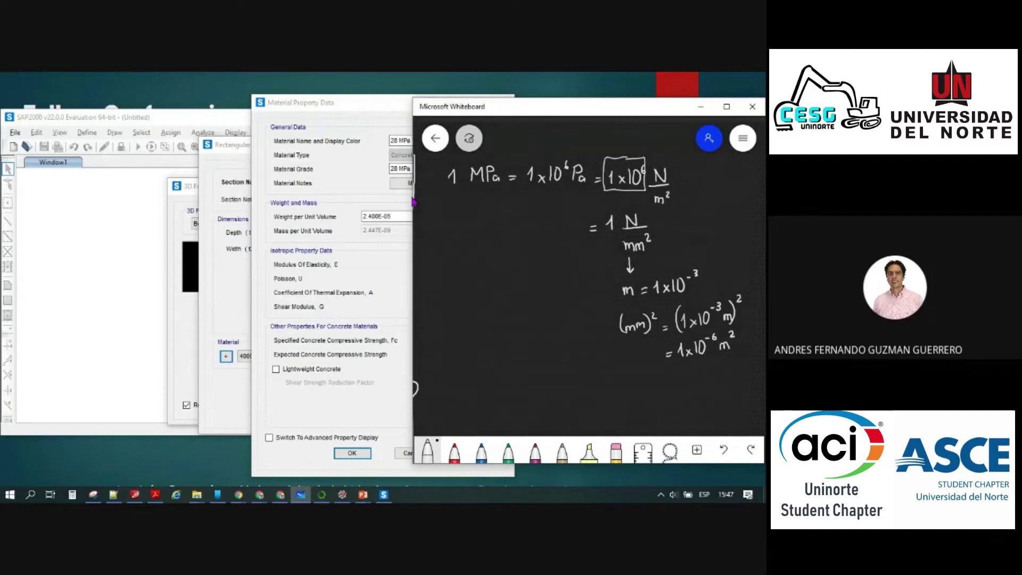
left_click_drag(469, 190, 494, 186)
In a blank area below, handwrite E = 4700√f'c [MPa] with an arrow to f'c = 28 MPa
scroll(490, 213, "down", 5)
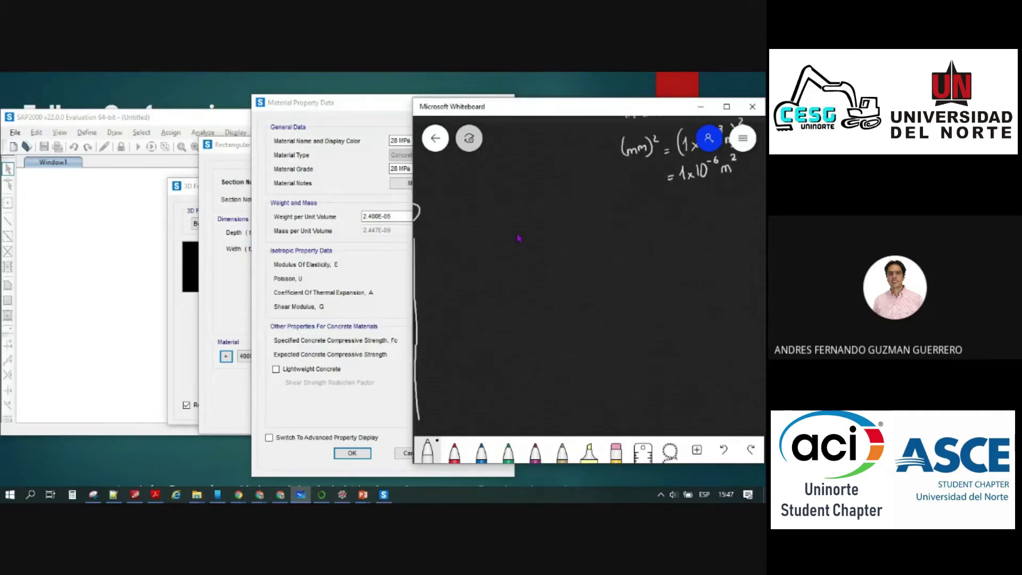
scroll(517, 215, "down", 1)
key("alt+Tab")
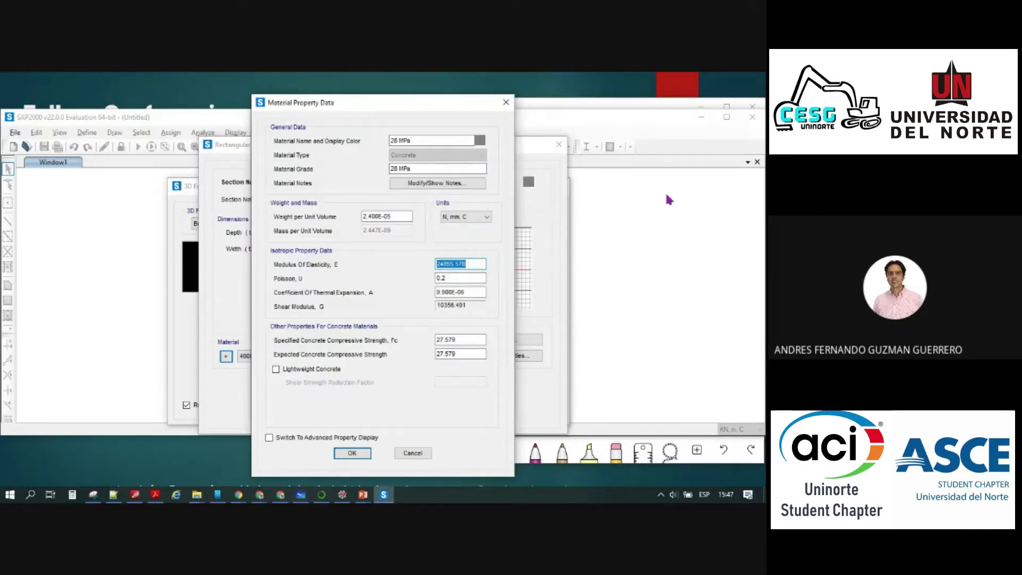
key("alt+Tab")
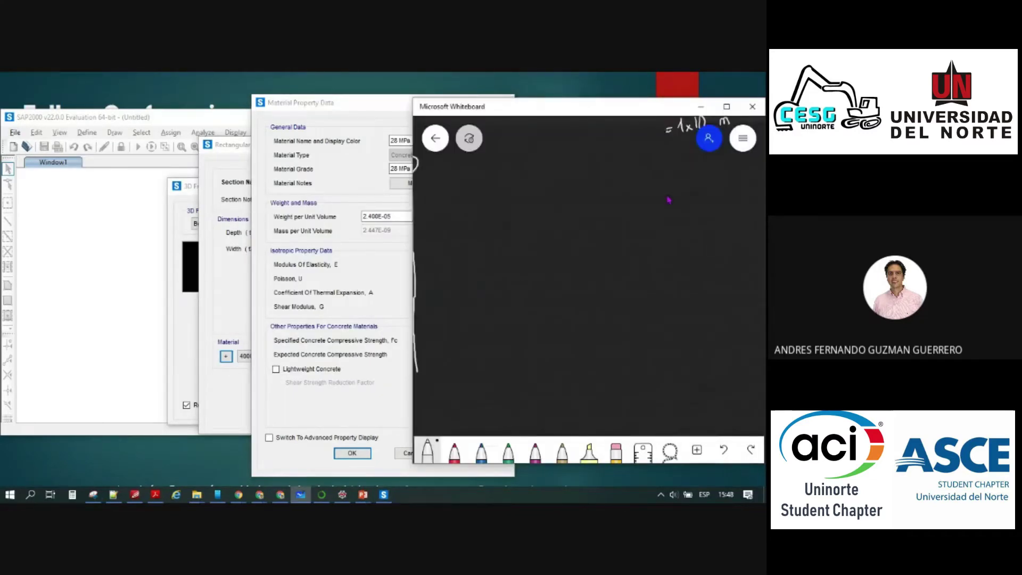
mouse_move(473, 179)
left_mouse_down()
mouse_move(482, 196)
mouse_move(485, 179)
mouse_move(500, 191)
left_mouse_up()
mouse_move(493, 196)
left_mouse_down()
mouse_move(527, 197)
mouse_move(536, 181)
left_mouse_up()
mouse_move(546, 180)
left_mouse_down()
mouse_move(578, 175)
mouse_move(563, 195)
mouse_move(567, 186)
left_mouse_up()
left_click_drag(574, 184, 566, 247)
left_click_drag(566, 226, 582, 237)
mouse_move(576, 243)
left_mouse_down()
mouse_move(595, 245)
mouse_move(596, 233)
left_mouse_up()
mouse_move(596, 232)
left_mouse_down()
mouse_move(595, 245)
mouse_move(612, 233)
mouse_move(619, 245)
mouse_move(624, 234)
left_mouse_up()
left_click_drag(633, 241, 633, 245)
mouse_move(609, 177)
left_mouse_down()
mouse_move(610, 196)
mouse_move(612, 181)
mouse_move(635, 199)
left_mouse_up()
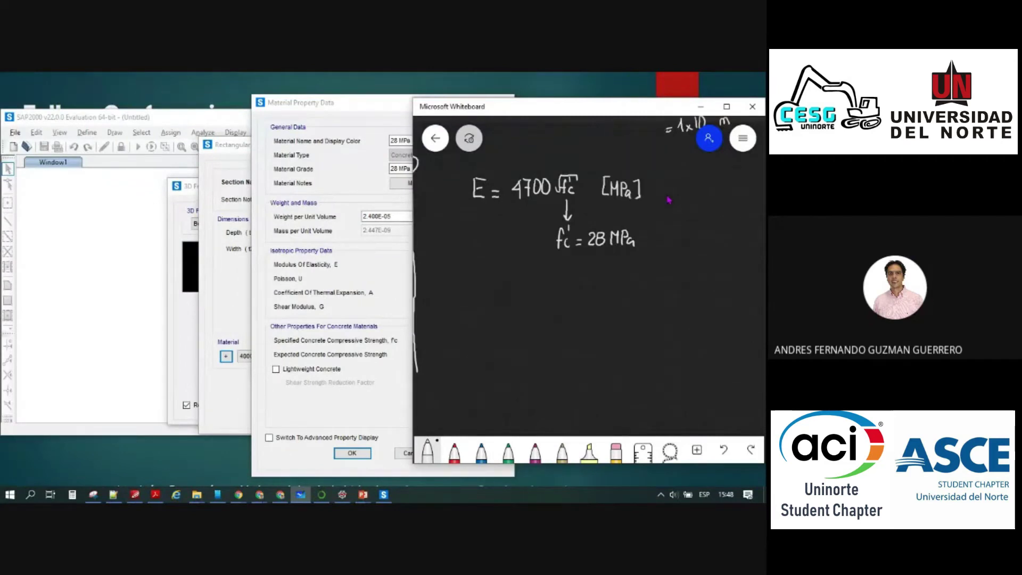
Add an arrow from 4700 down to the alternative expression 3900√f'c = 3900 x 28^1/2
mouse_move(527, 222)
left_mouse_down()
mouse_move(527, 252)
mouse_move(530, 243)
left_mouse_up()
mouse_move(515, 267)
left_mouse_down()
mouse_move(515, 280)
mouse_move(529, 279)
mouse_move(584, 259)
mouse_move(568, 277)
mouse_move(579, 280)
left_mouse_up()
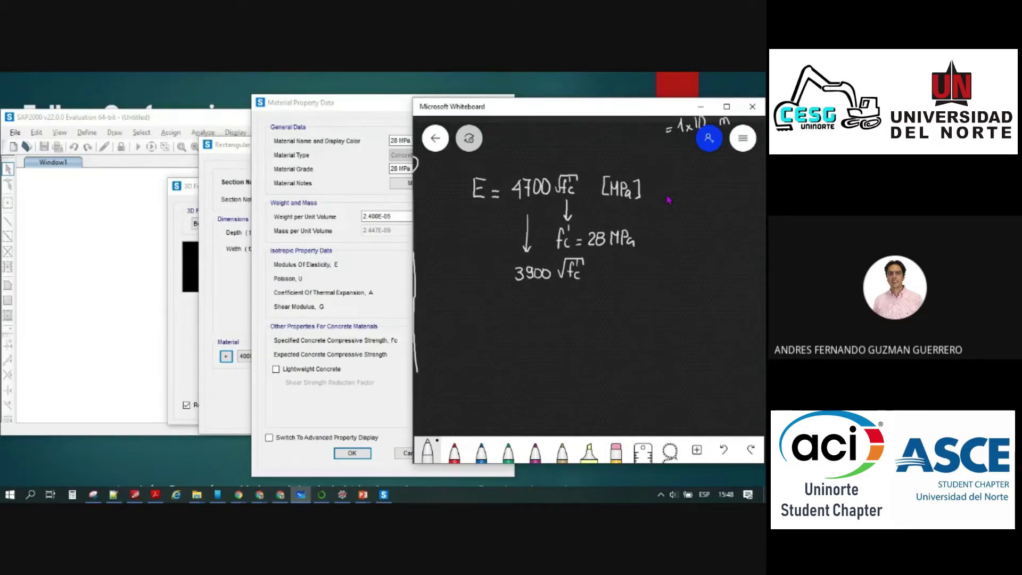
left_click_drag(592, 275, 599, 275)
mouse_move(592, 279)
left_mouse_down()
mouse_move(612, 276)
mouse_move(605, 280)
left_mouse_up()
left_click_drag(622, 270, 622, 281)
left_click_drag(629, 269, 663, 283)
left_click_drag(672, 272, 680, 272)
left_click_drag(682, 268, 688, 272)
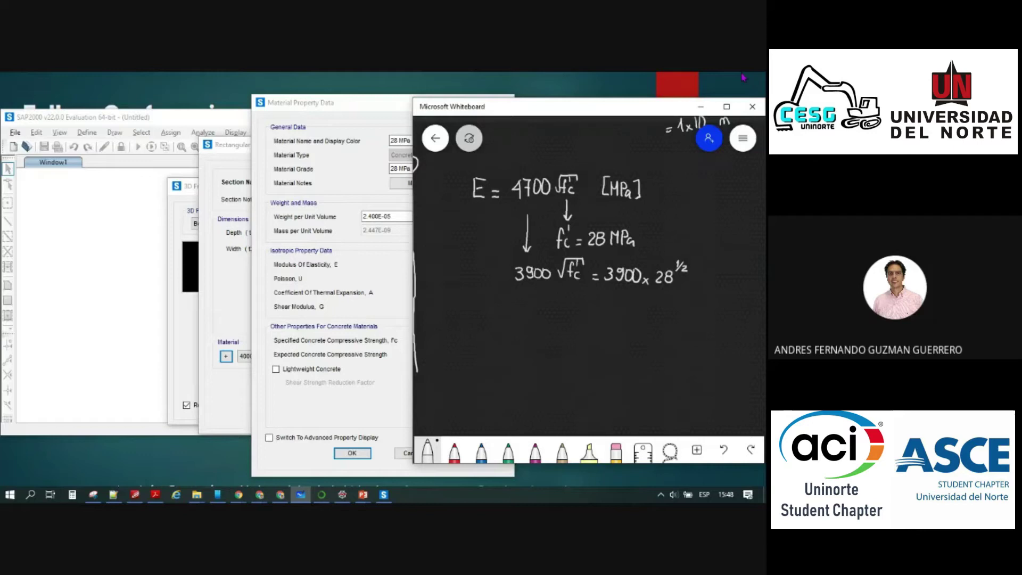
Return to SAP2000 and enter the modulus of elasticity as 3900*28^0.5, rounded to 20600
left_click(751, 106)
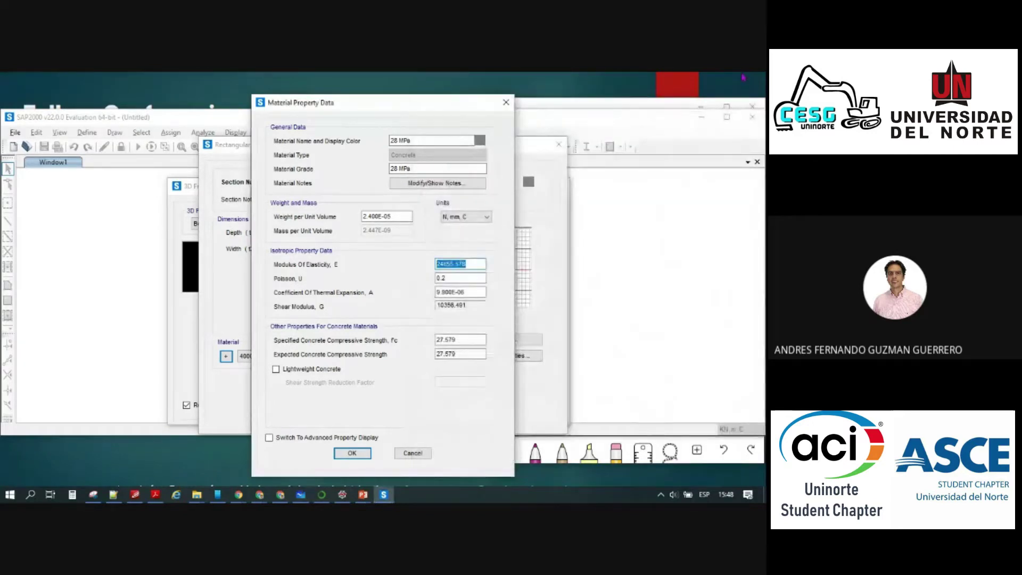
type("3900")
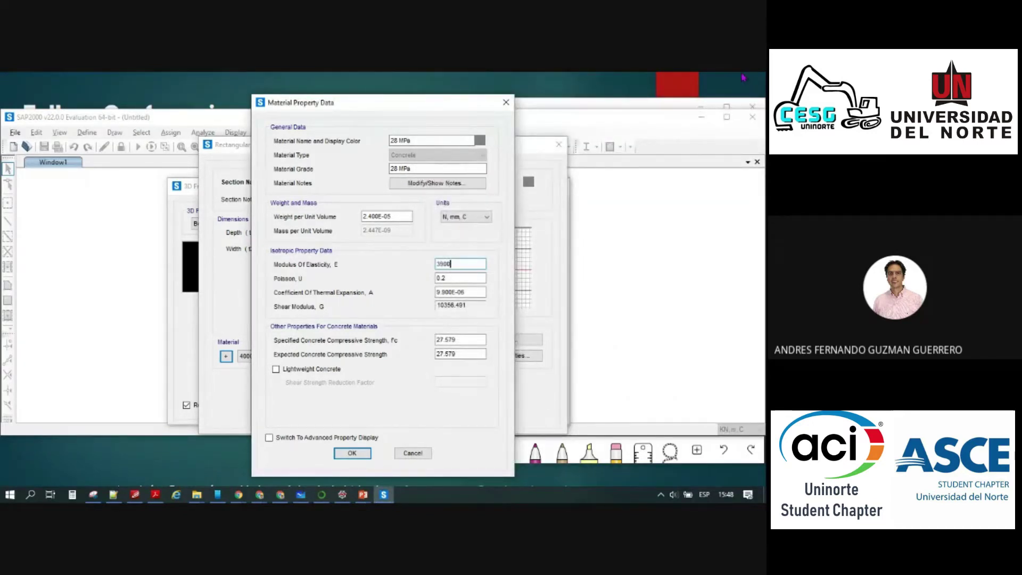
type("*28^0.5")
key("Tab")
left_click(452, 264)
left_click_drag(441, 265, 511, 265)
type("00")
key("Home")
Switch to Microsoft Whiteboard and draw stress-strain axes labelled σ and ε below the modulus formulas
key("alt+Tab")
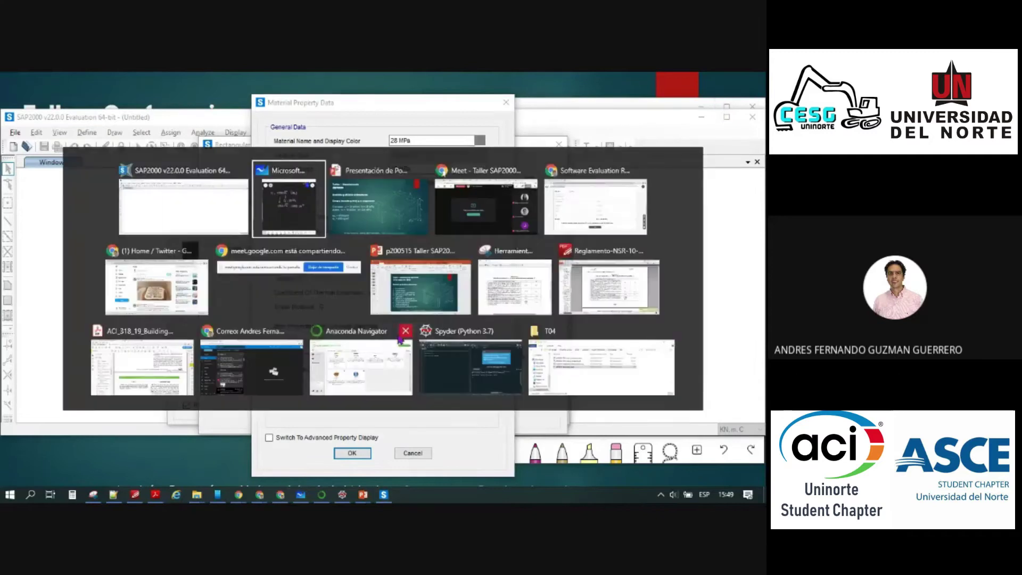
mouse_move(494, 317)
left_mouse_down()
mouse_move(507, 316)
mouse_move(501, 384)
mouse_move(568, 389)
left_mouse_up()
left_click_drag(480, 304, 490, 303)
left_click_drag(575, 398, 576, 409)
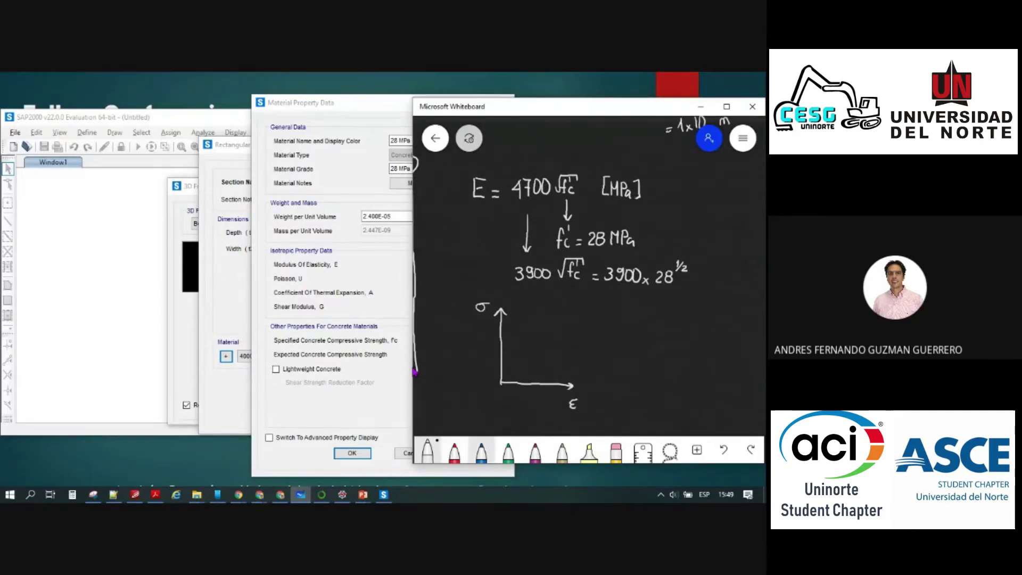
Draw a steep blue slope labelled 4700√f'c and a flatter red slope labelled 3900 f'c from the origin
left_click(481, 451)
left_click_drag(501, 383, 528, 316)
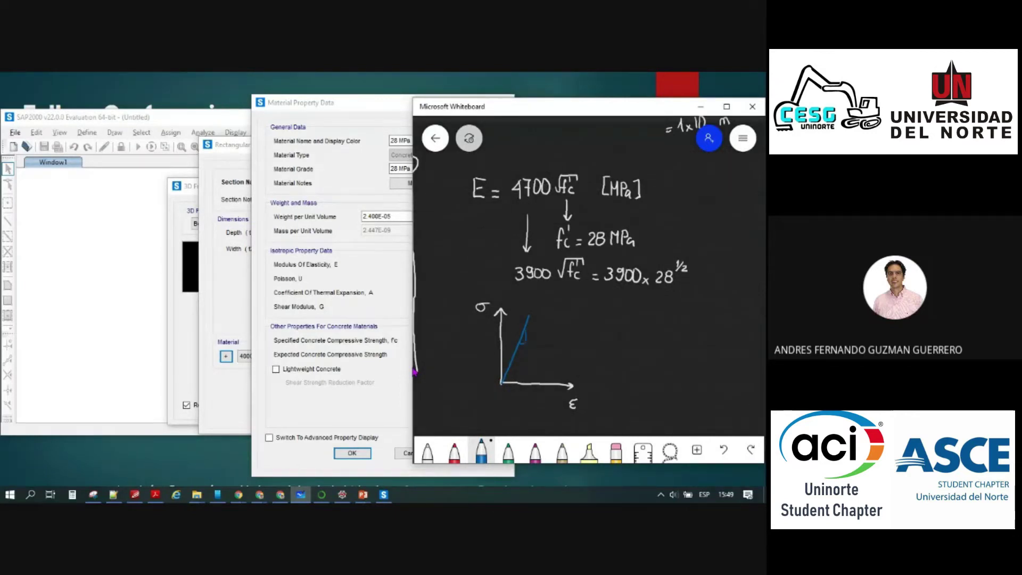
left_click_drag(530, 331, 542, 325)
left_click(454, 451)
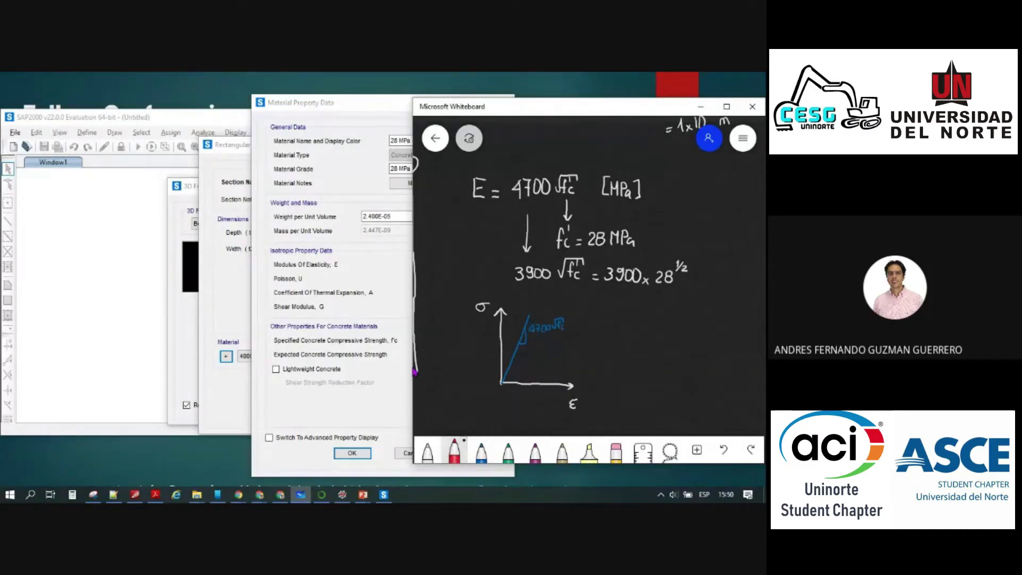
mouse_move(503, 381)
left_mouse_down()
mouse_move(540, 336)
mouse_move(524, 358)
mouse_move(552, 348)
left_mouse_up()
left_click_drag(556, 346, 562, 353)
Draw green guide lines from one stress level through both slopes to the strain axis, marking ε1 and ε2
left_click(508, 451)
mouse_move(511, 342)
left_mouse_down()
mouse_move(532, 345)
mouse_move(515, 394)
left_mouse_up()
left_click_drag(520, 390, 519, 395)
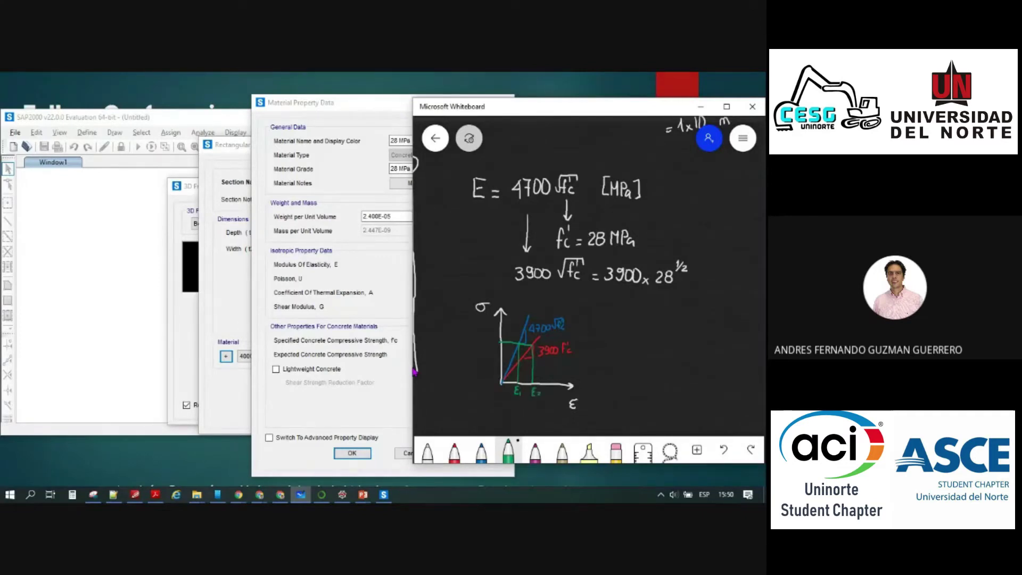
mouse_move(535, 385)
left_mouse_down()
mouse_move(530, 398)
mouse_move(537, 384)
left_mouse_up()
Return to SAP2000 and set the concrete's Poisson ratio to 0.3
key("alt+Tab")
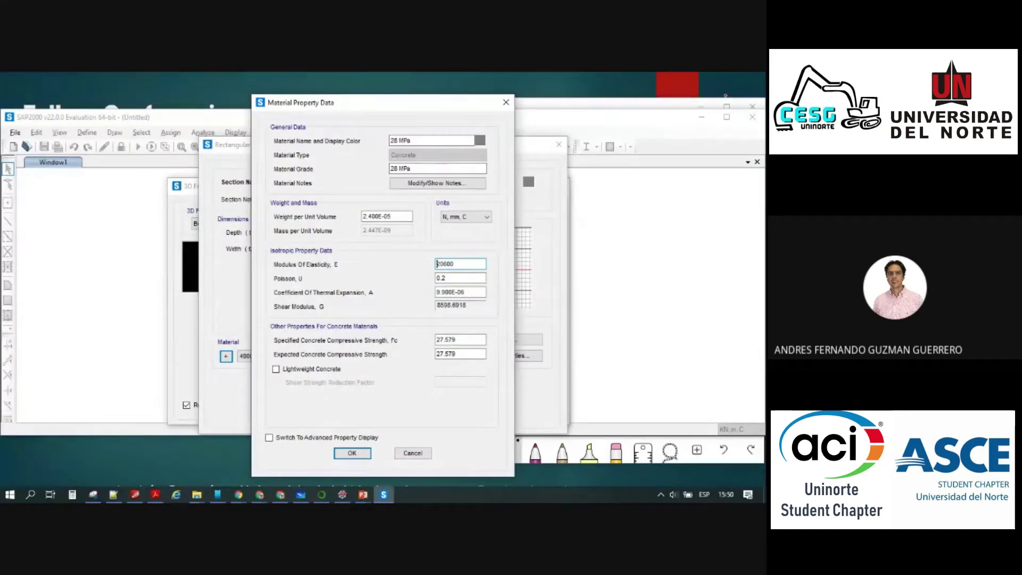
left_click(451, 278)
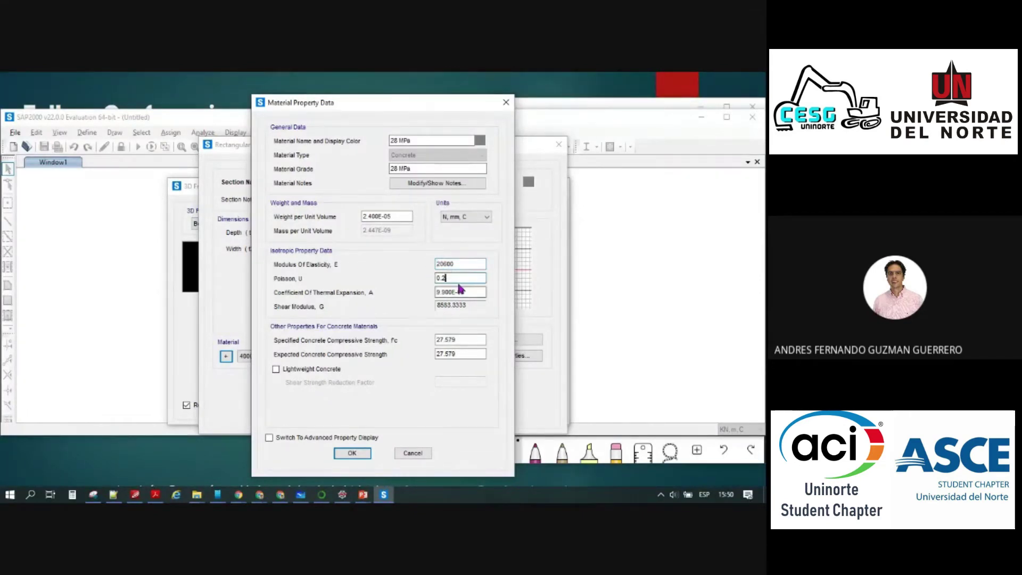
key("BackSpace")
type("3")
Set the specified and expected concrete compressive strengths to 28 MPa and accept the material properties
left_click(463, 340)
double_click(462, 340)
type("28")
left_click_drag(466, 353, 434, 353)
type("28")
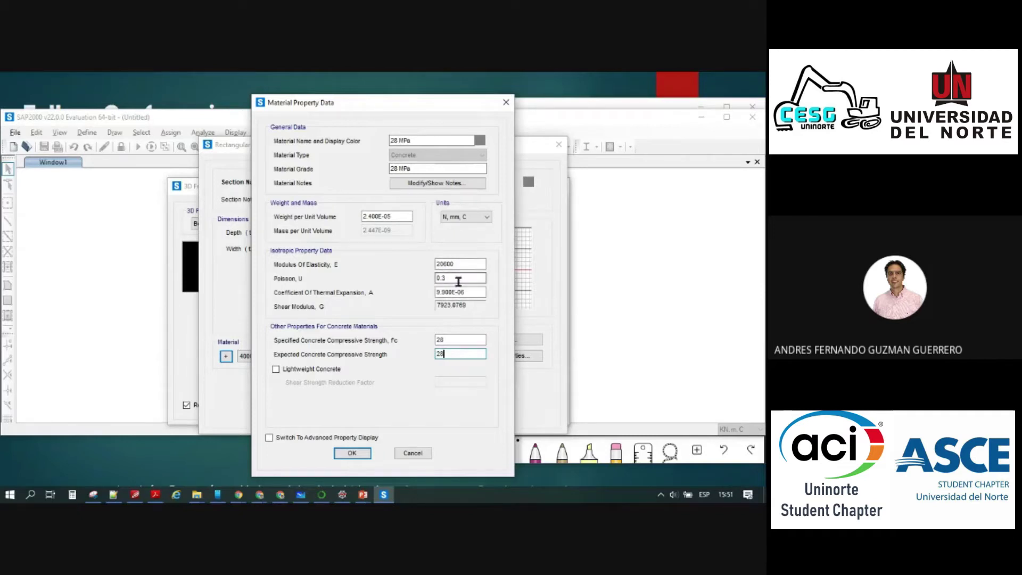
left_click(360, 455)
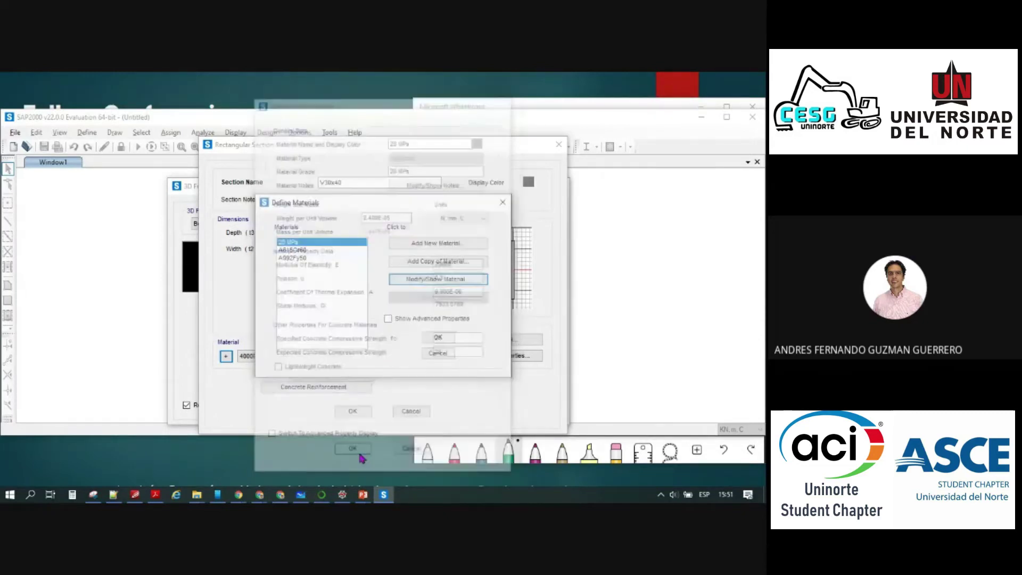
Open the A615Gr60 rebar material's properties, switch its units to KN, m, C and set the weight per unit volume to 78
left_click(290, 250)
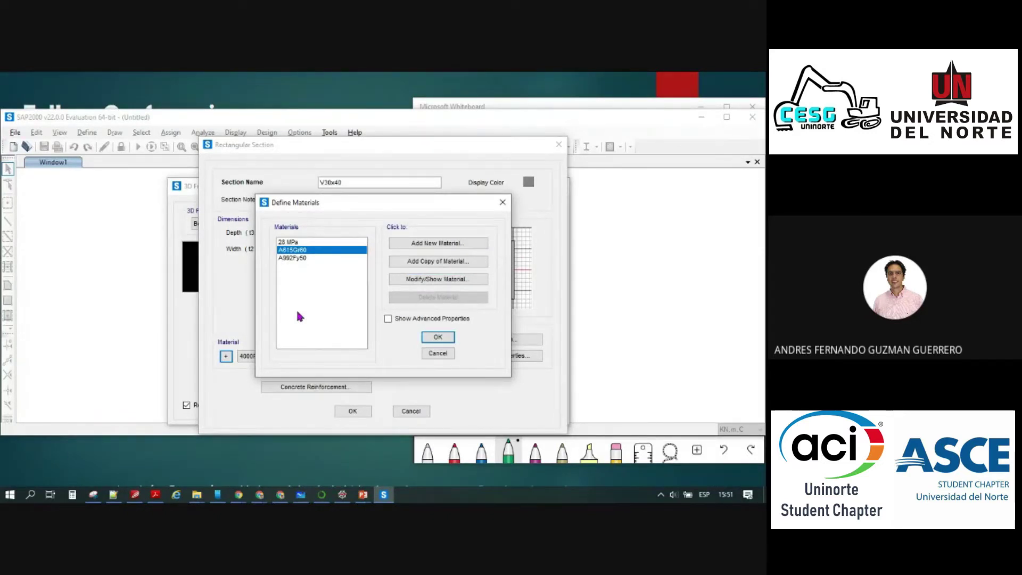
left_click(422, 282)
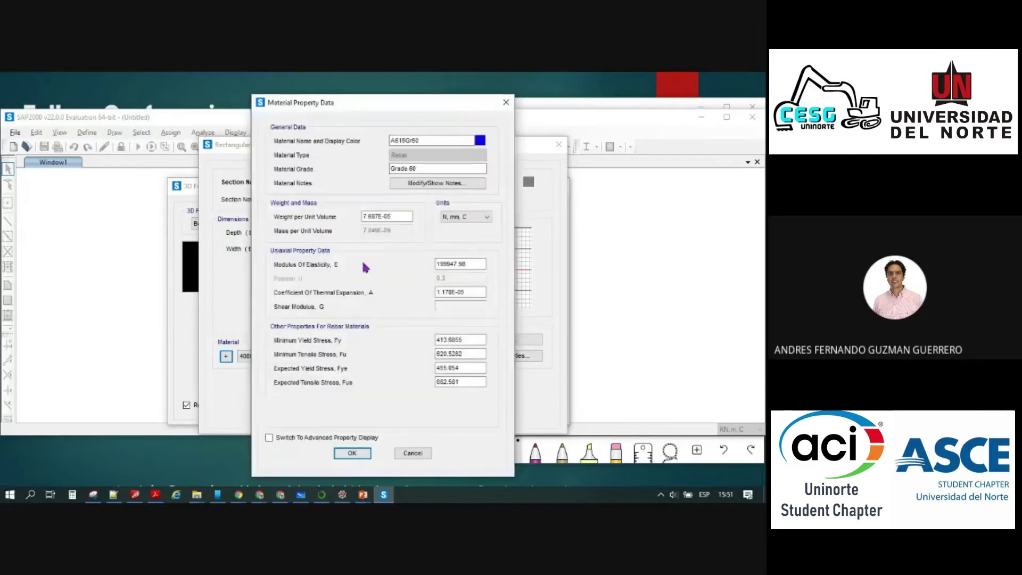
left_click(480, 218)
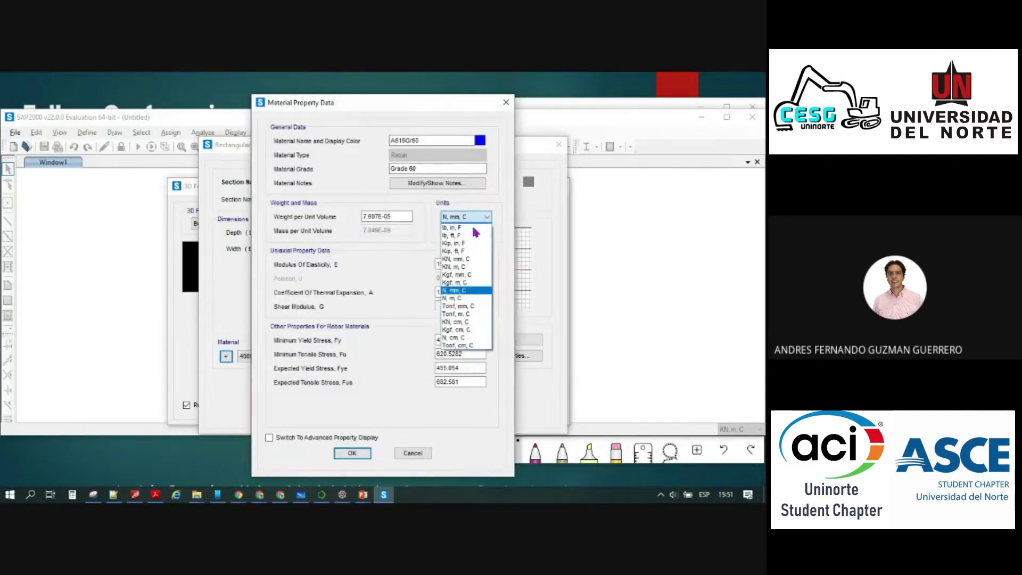
left_click(454, 266)
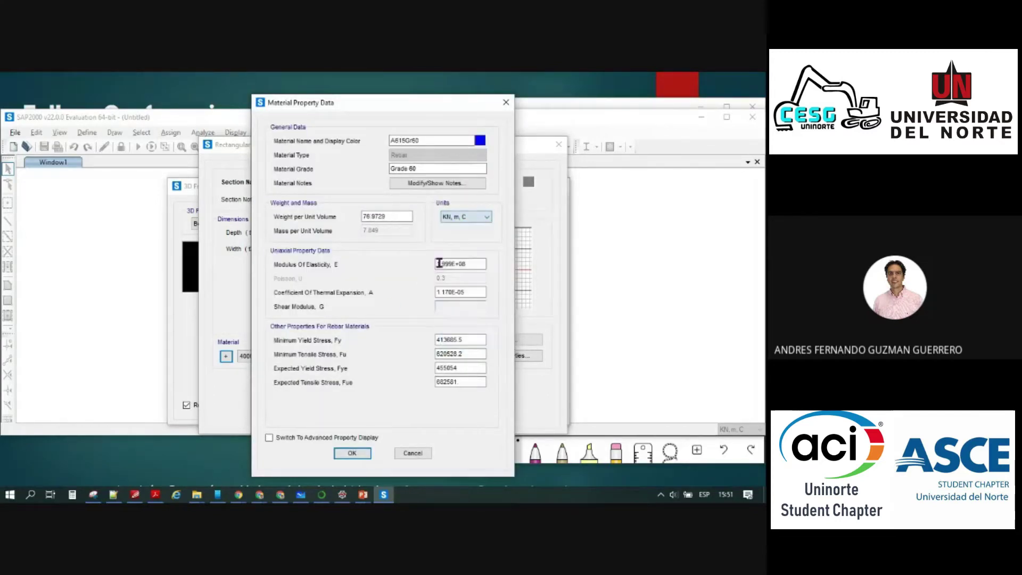
left_click_drag(366, 217, 405, 218)
type("8")
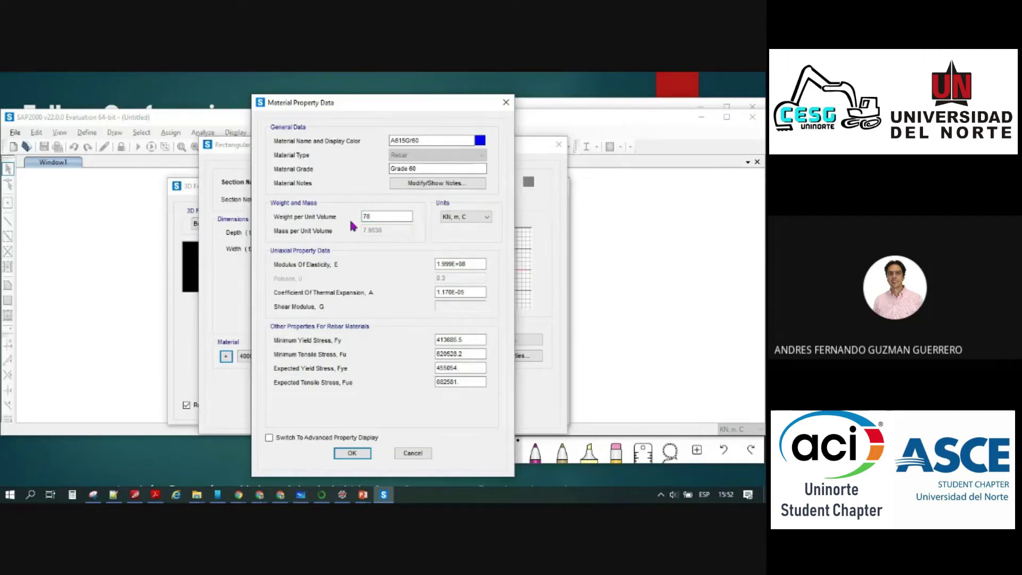
Switch the rebar material's units to N, mm, C and set its modulus of elasticity to 200000
left_click(484, 221)
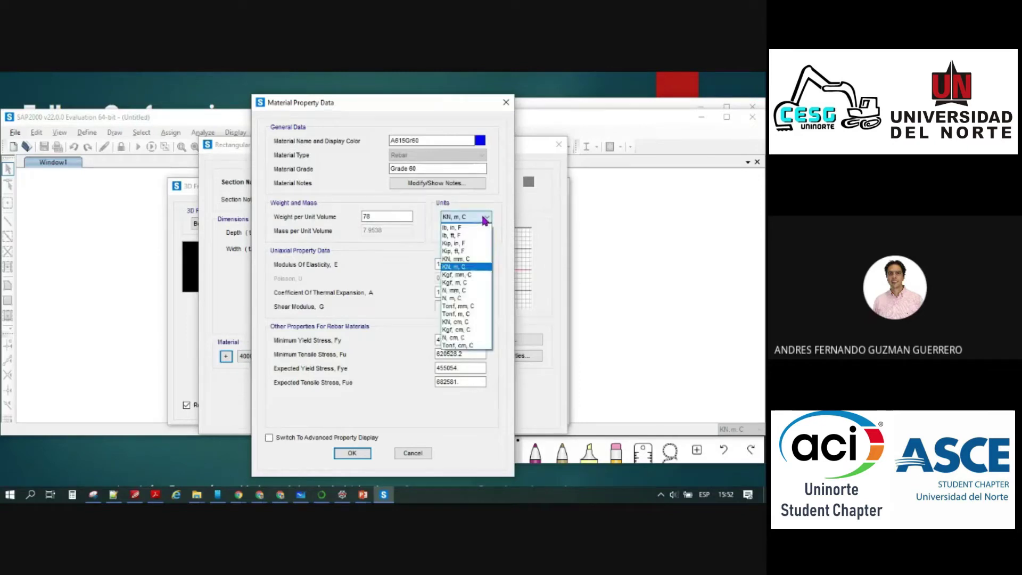
left_click(475, 292)
left_click_drag(478, 263, 432, 263)
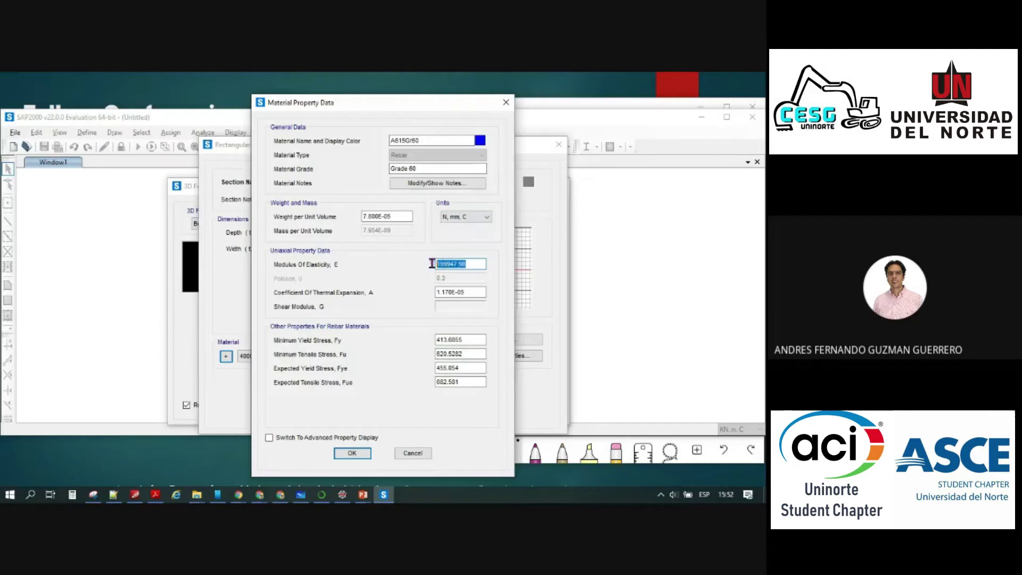
type("200000")
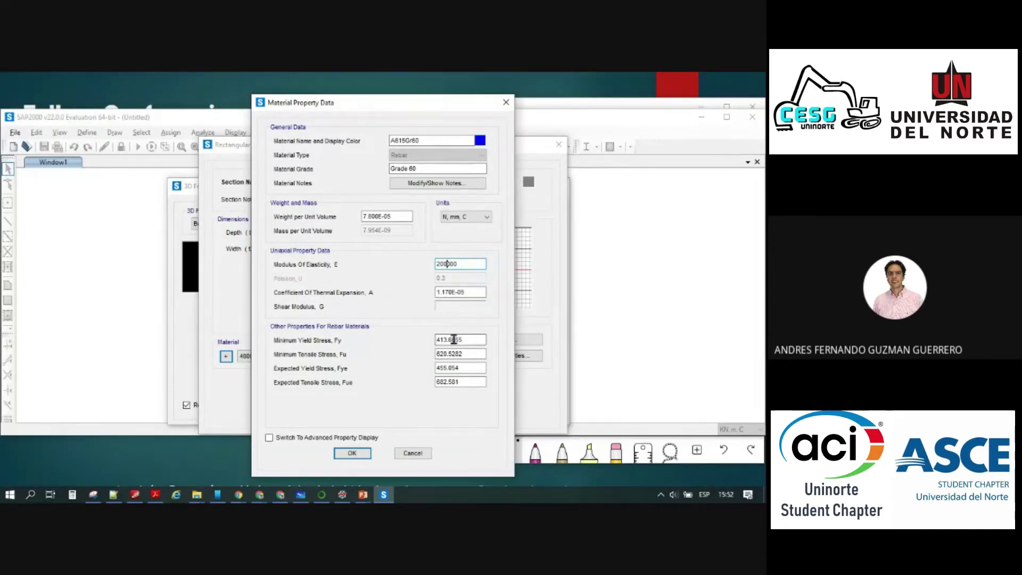
Set the rebar's minimum yield stress to 420, minimum tensile to 620, expected yield to 420 and expected tensile to 680
left_click_drag(467, 339, 438, 340)
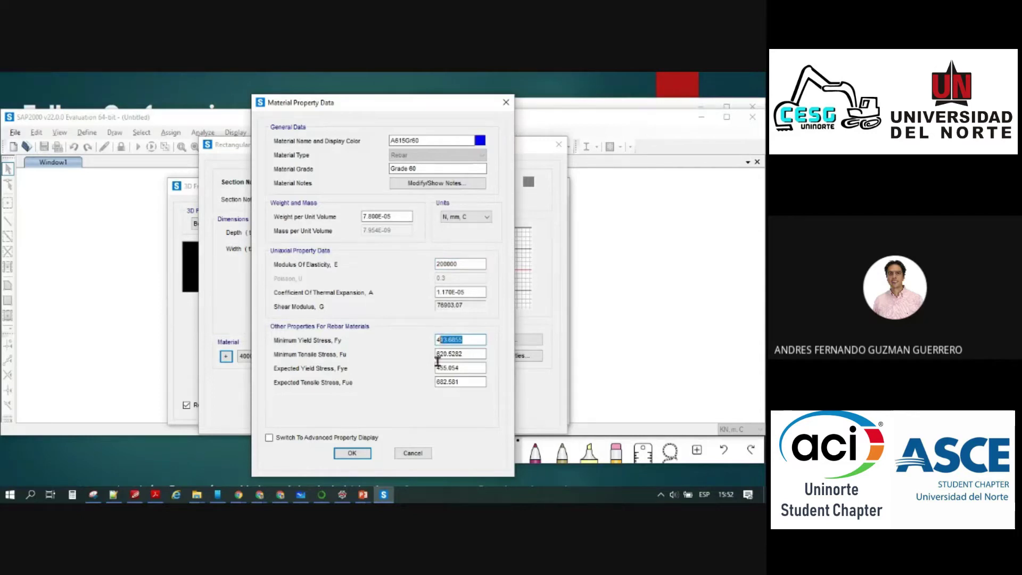
type("20")
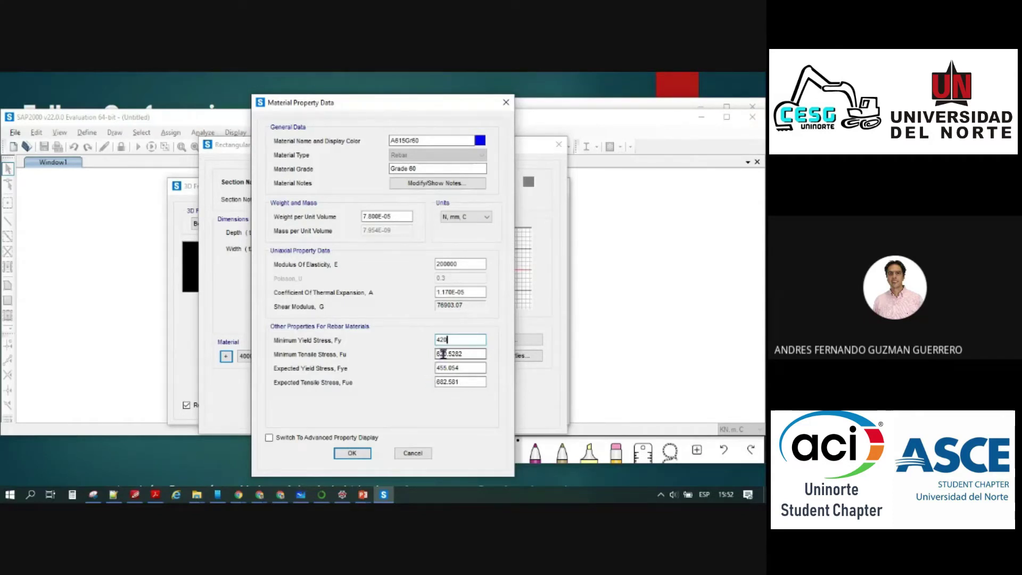
left_click_drag(448, 353, 475, 355)
key("BackSpace")
left_click_drag(459, 368, 441, 382)
type("420")
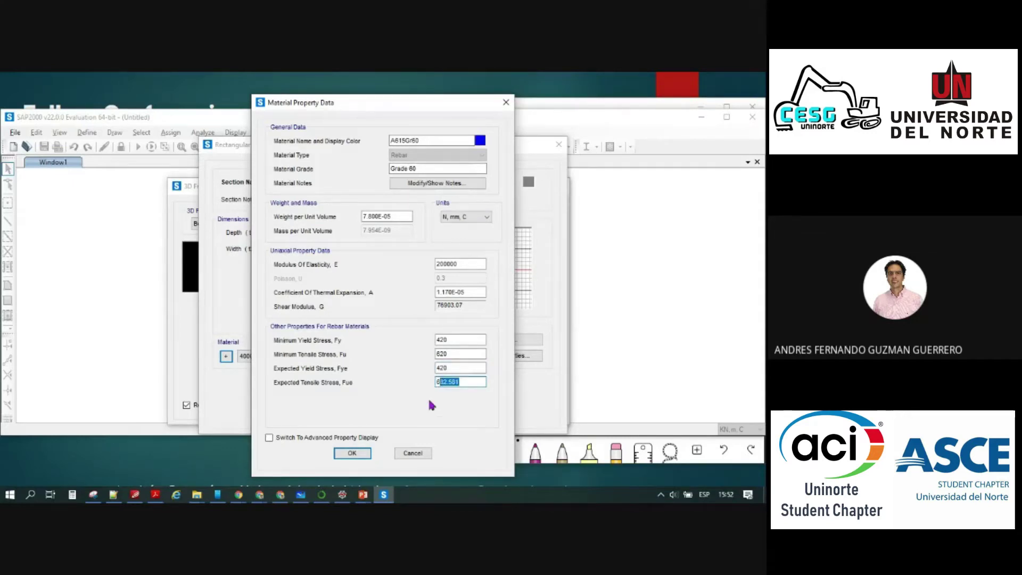
type("80")
left_click(448, 339)
left_click(448, 366)
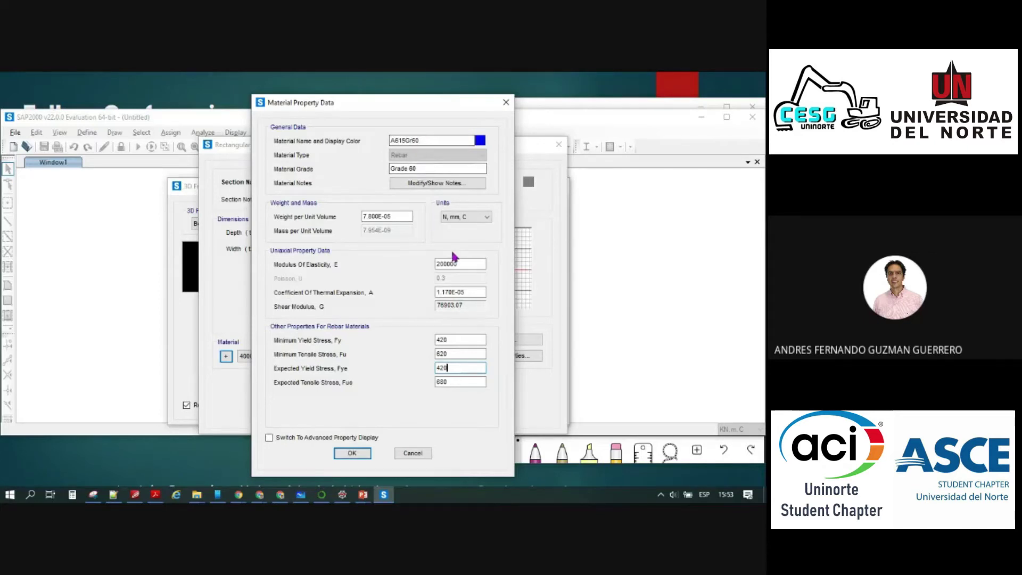
Switch to Microsoft Whiteboard and write the green note "Rebar → reinforcement bar" below the stress-strain graph
key("alt+Tab")
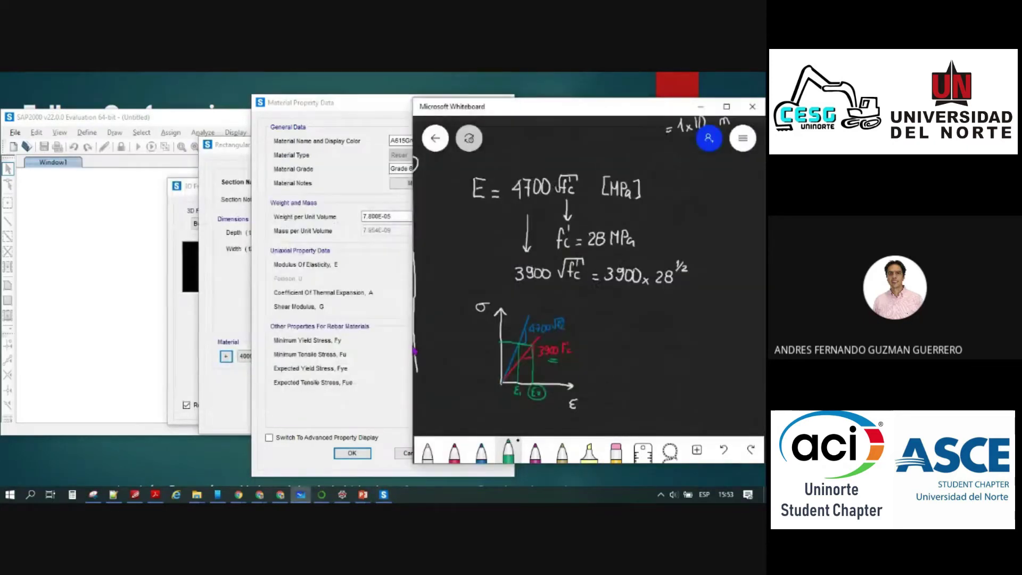
right_click_drag(649, 357, 646, 255)
mouse_move(482, 325)
left_mouse_down()
mouse_move(483, 344)
mouse_move(517, 344)
left_mouse_up()
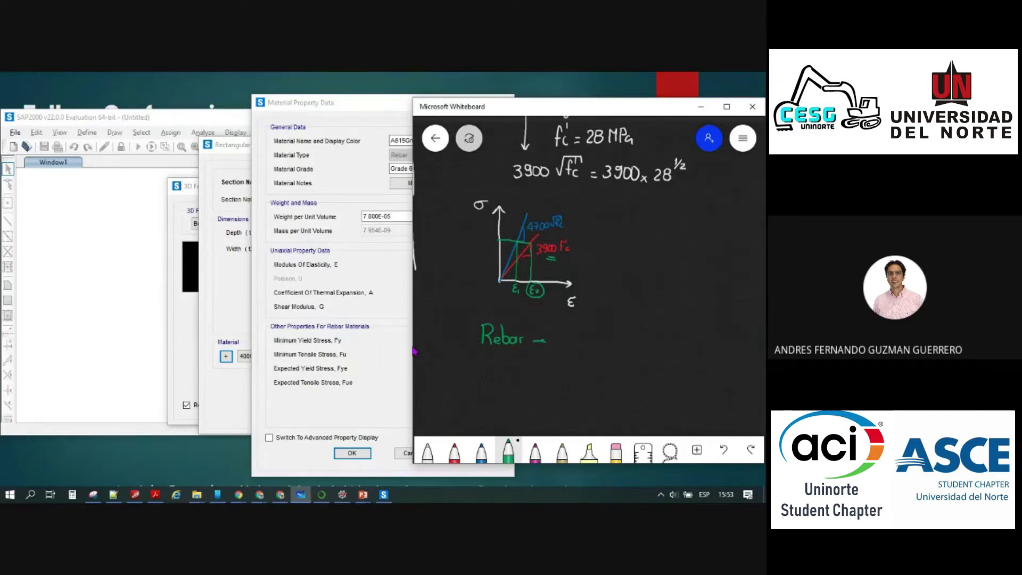
mouse_move(587, 327)
left_mouse_down()
mouse_move(585, 343)
mouse_move(602, 344)
left_mouse_up()
left_click_drag(605, 340, 636, 343)
mouse_move(641, 325)
left_mouse_down()
mouse_move(640, 340)
mouse_move(665, 338)
left_mouse_up()
left_click_drag(672, 336, 671, 337)
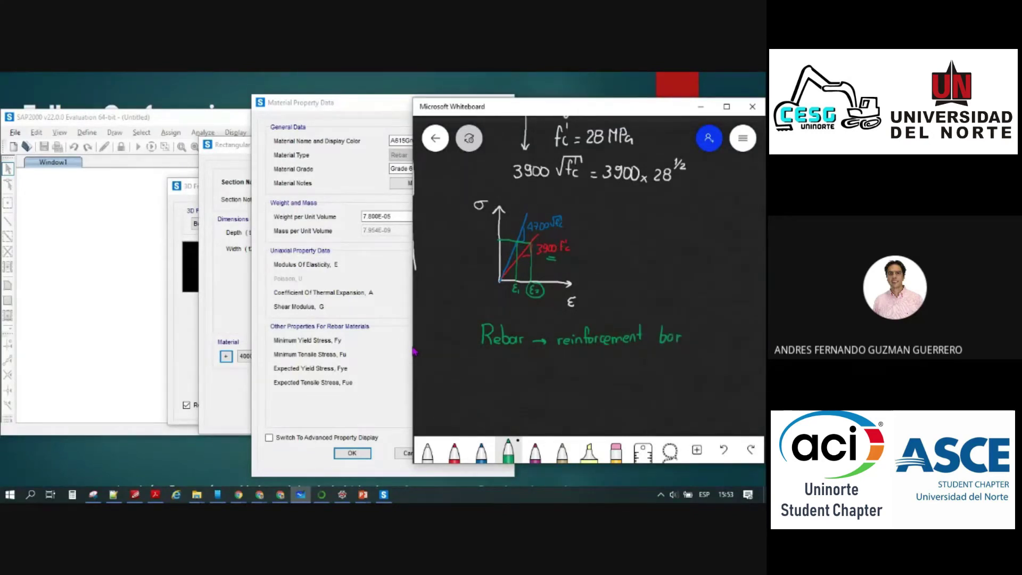
mouse_move(714, 323)
left_mouse_down()
mouse_move(720, 315)
mouse_move(682, 356)
mouse_move(721, 326)
left_mouse_up()
Return to SAP2000, accept the rebar material properties and confirm the material definitions
key("alt+Tab")
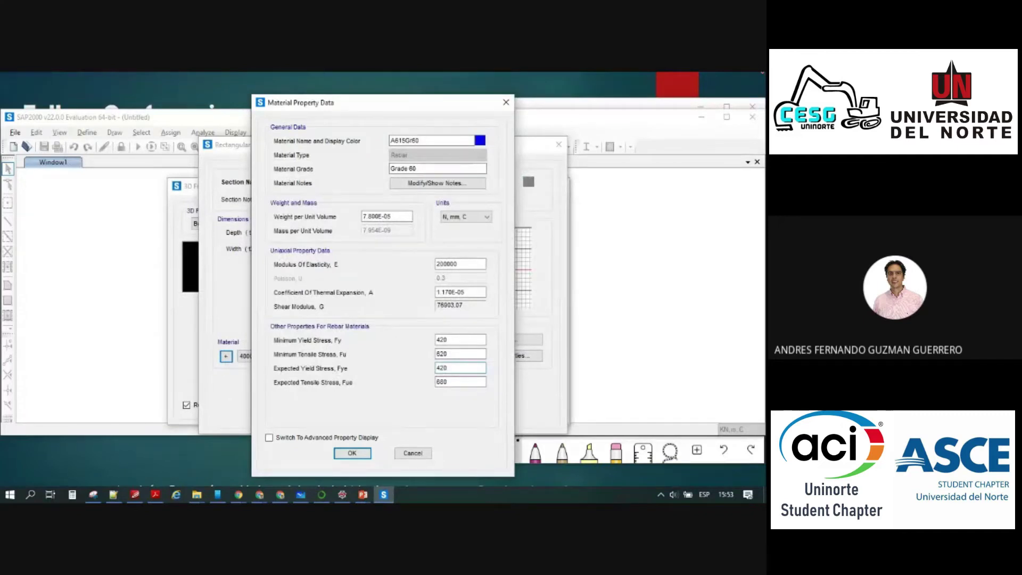
left_click(352, 453)
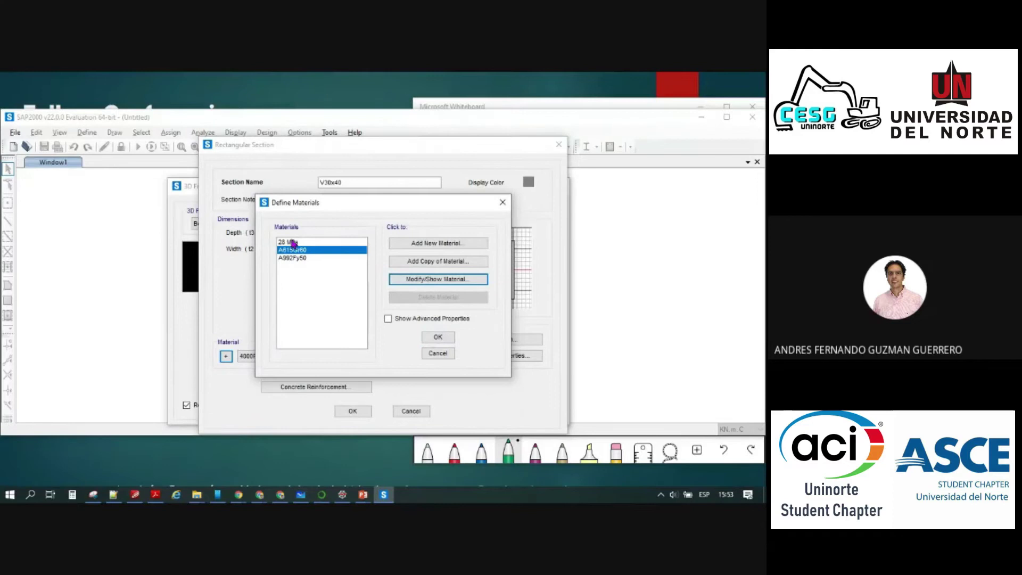
left_click(437, 337)
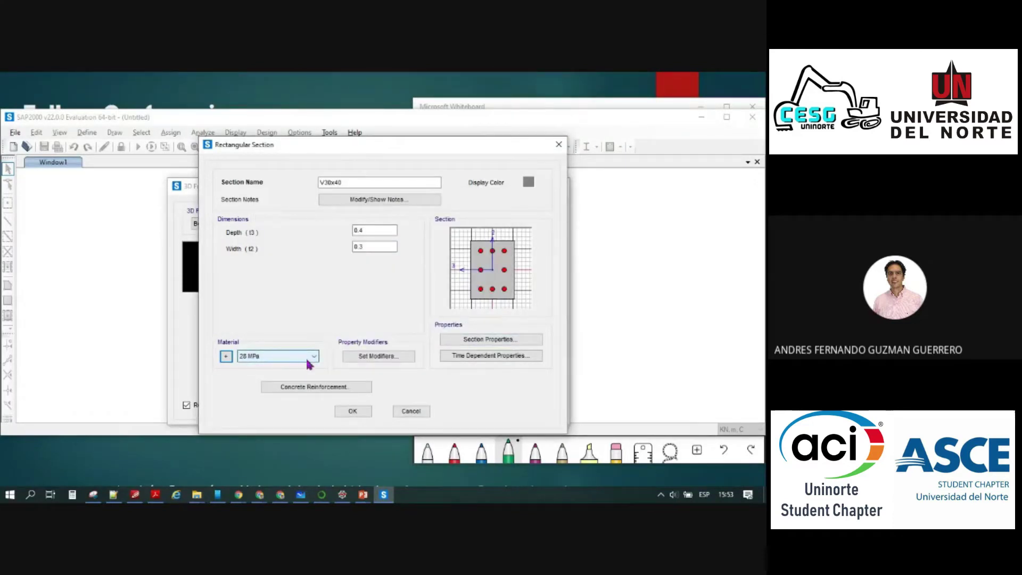
Examine the section's stiffness modification factors for axial area, shear areas, torsional constant, moments of inertia, mass and weight
left_click(391, 361)
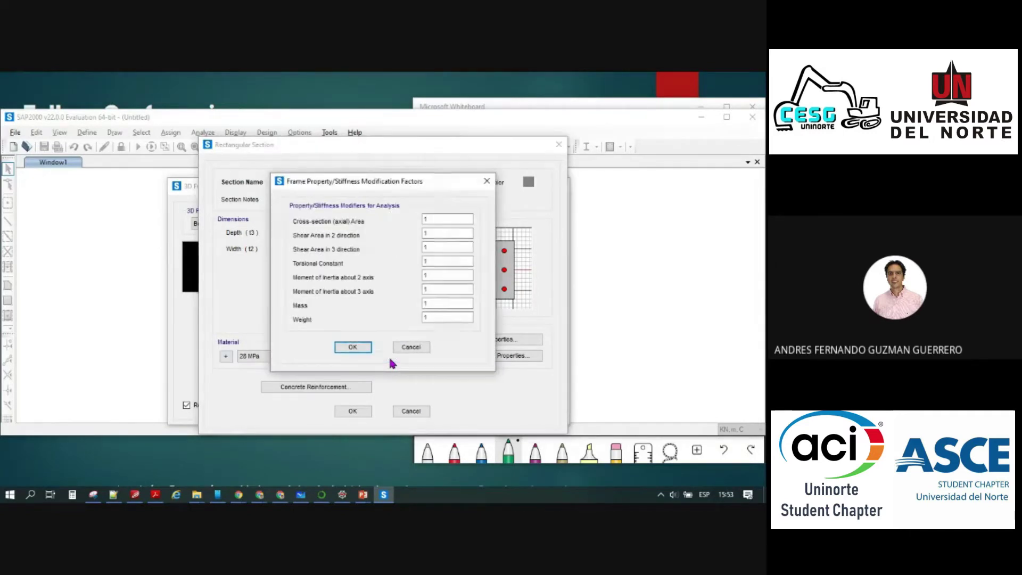
left_click(426, 220)
left_click_drag(435, 219, 413, 230)
left_click_drag(435, 183, 378, 177)
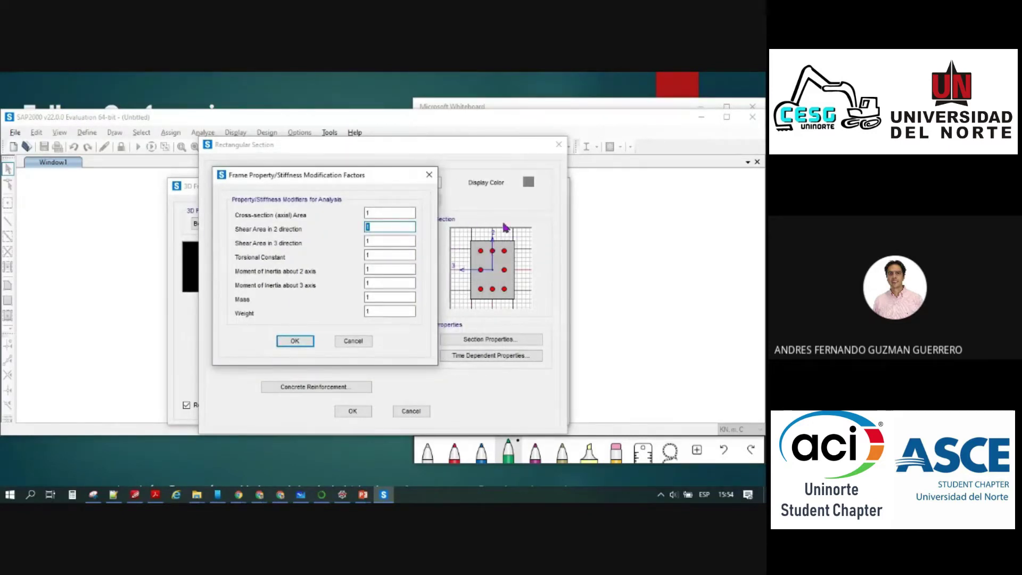
left_click_drag(373, 240, 351, 243)
left_click_drag(371, 256, 362, 256)
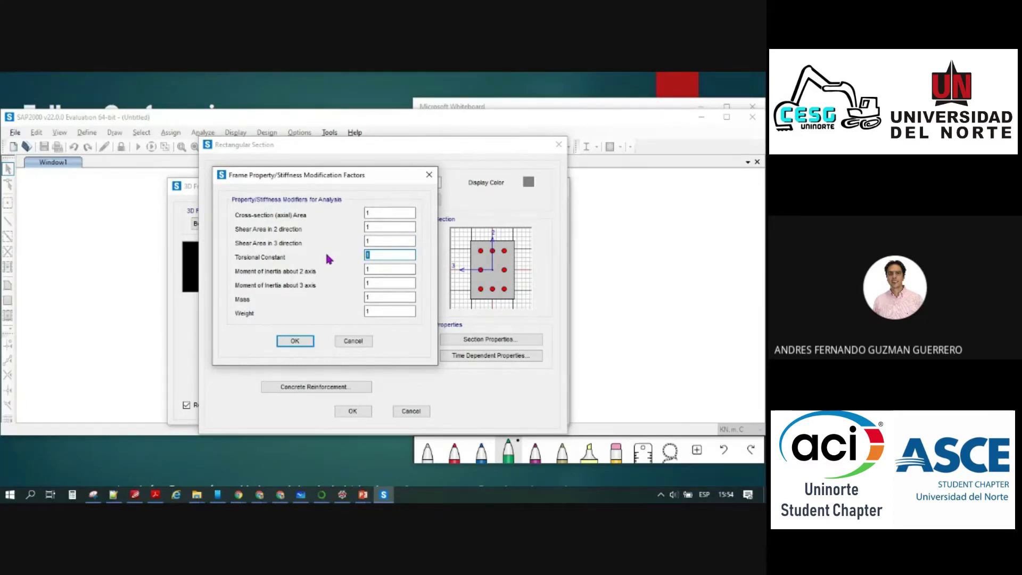
left_click(367, 270)
double_click(367, 270)
left_click(368, 283)
left_click(373, 311)
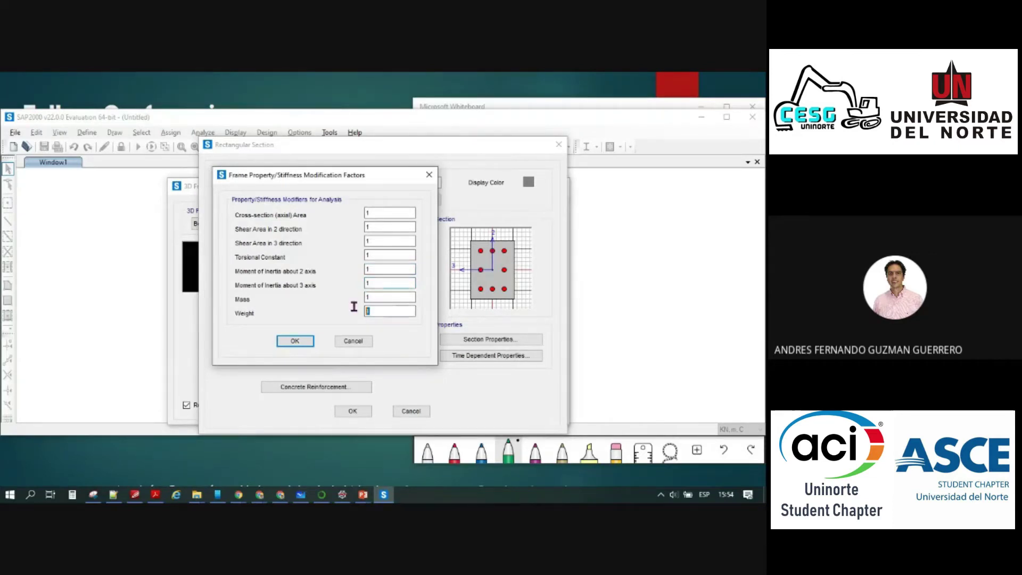
left_click(373, 214)
left_click(376, 239)
left_click(373, 256)
left_click(375, 282)
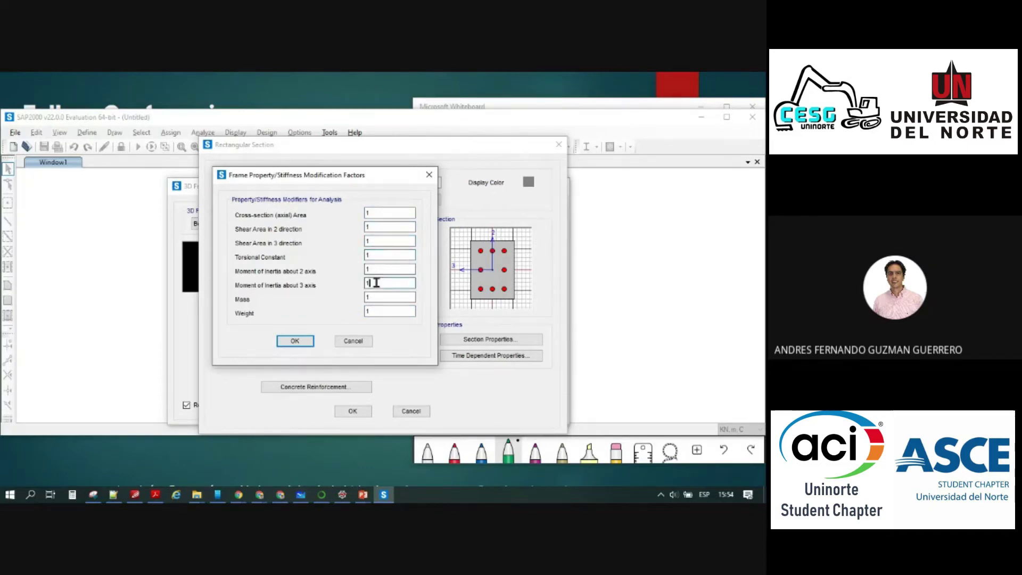
left_click(366, 268)
left_click(368, 297)
left_click(385, 310)
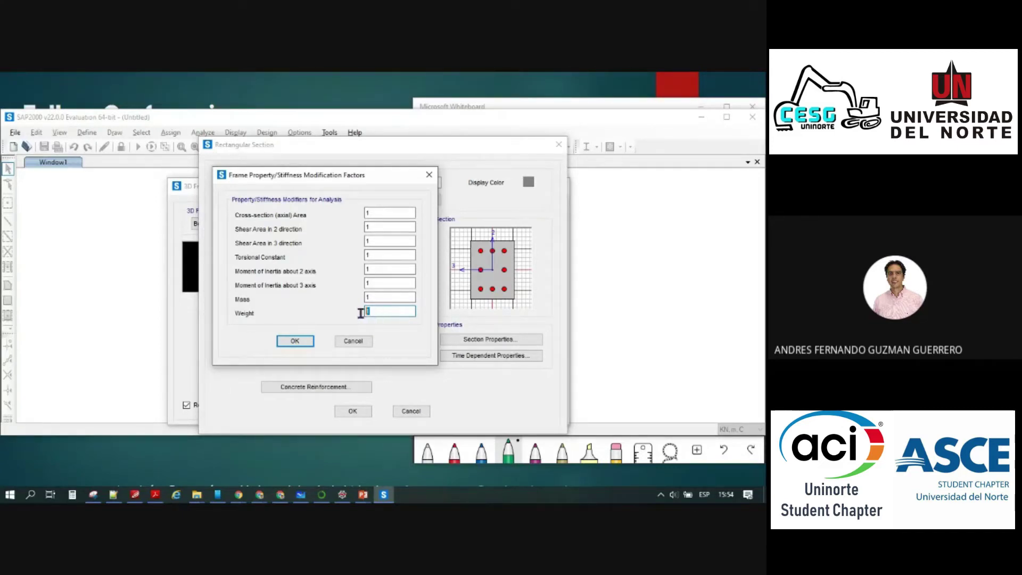
Try a weight modifier of 0, restore it to 1 and accept the modification factors
key("BackSpace")
type("0")
left_click(366, 298)
left_click(379, 311)
key("BackSpace")
type("1")
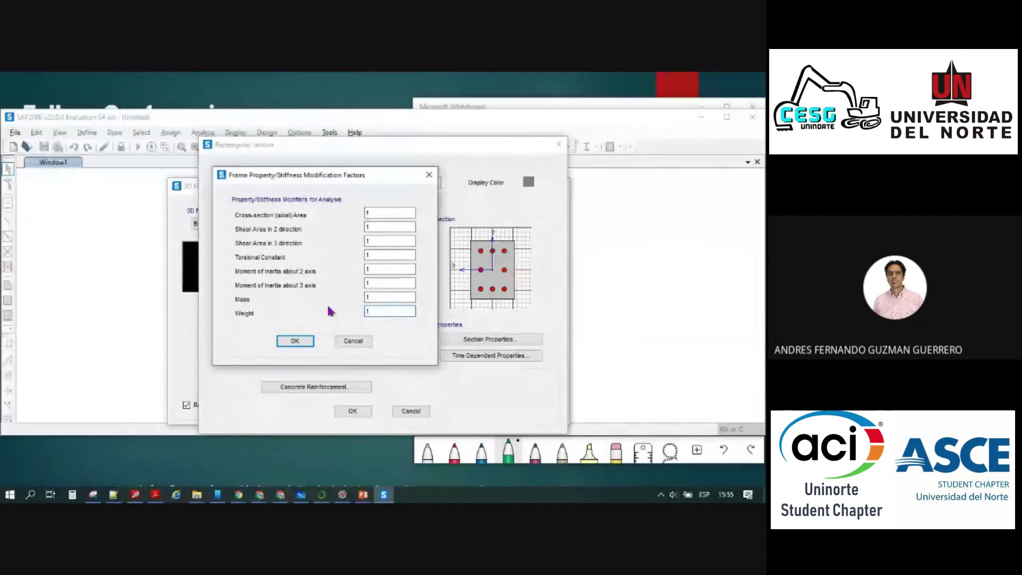
left_click(294, 341)
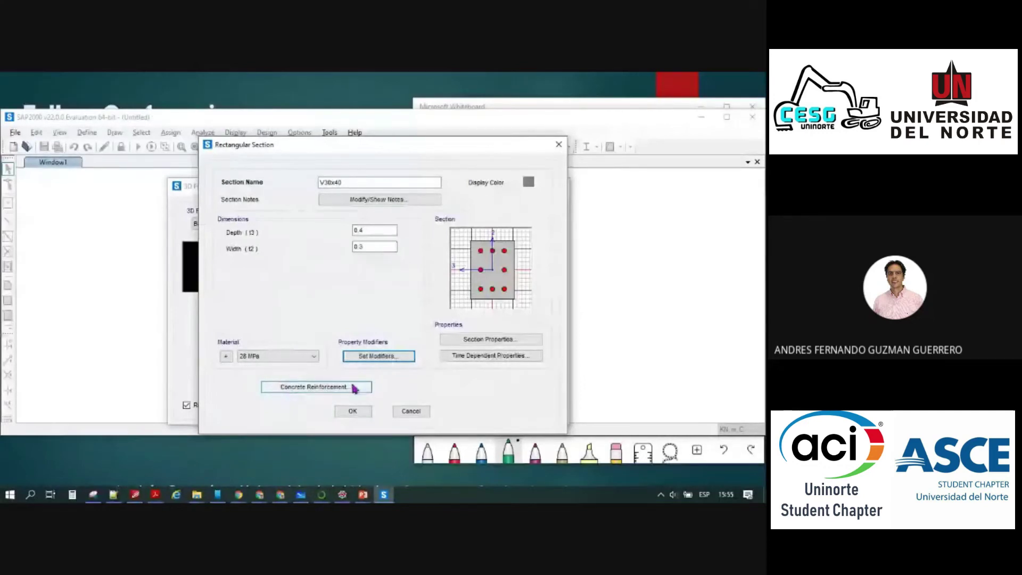
Open the section's concrete reinforcement data and set the design type to Beam (M3 Design Only)
left_click(308, 391)
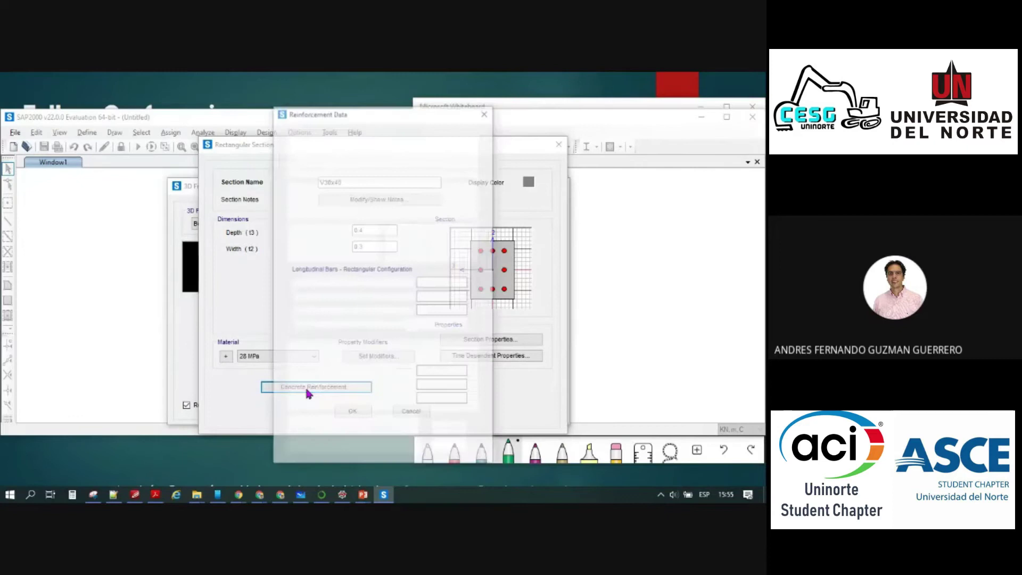
left_click_drag(343, 116, 193, 101)
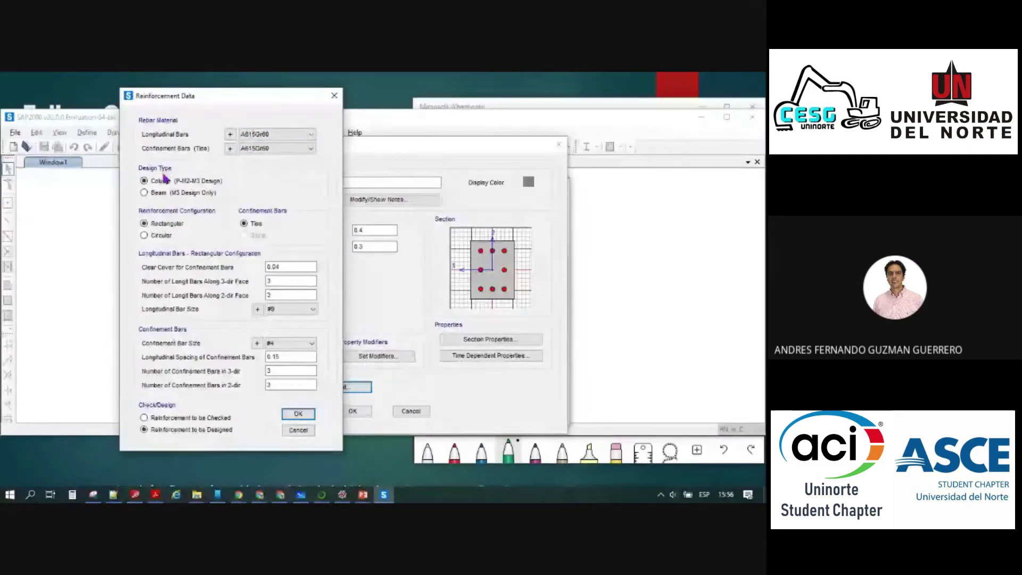
left_click(144, 193)
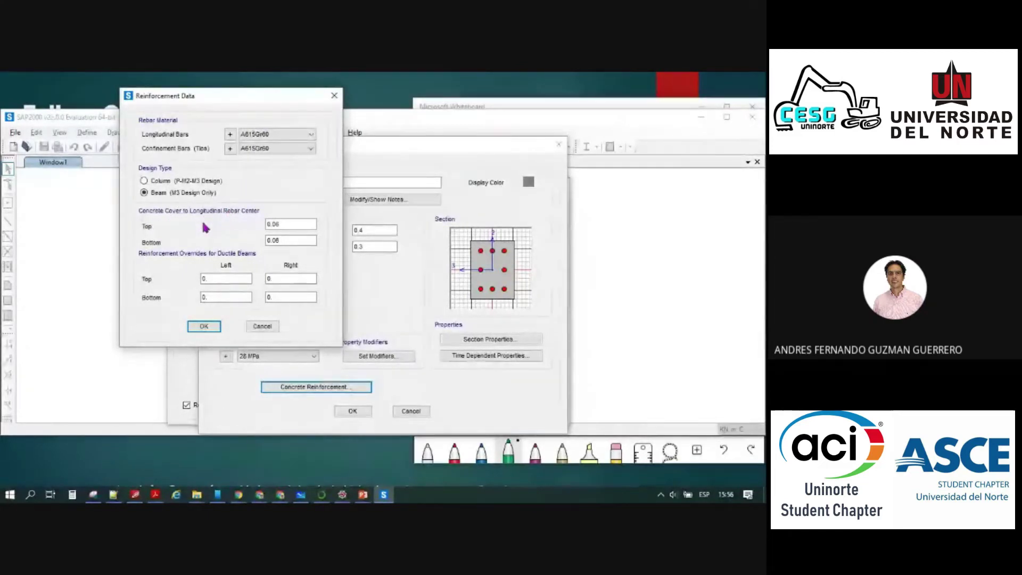
Switch to Microsoft Whiteboard, draw a green vertical divider with a small circle midway beside the unit notes, and select the white pen
key("alt+Tab")
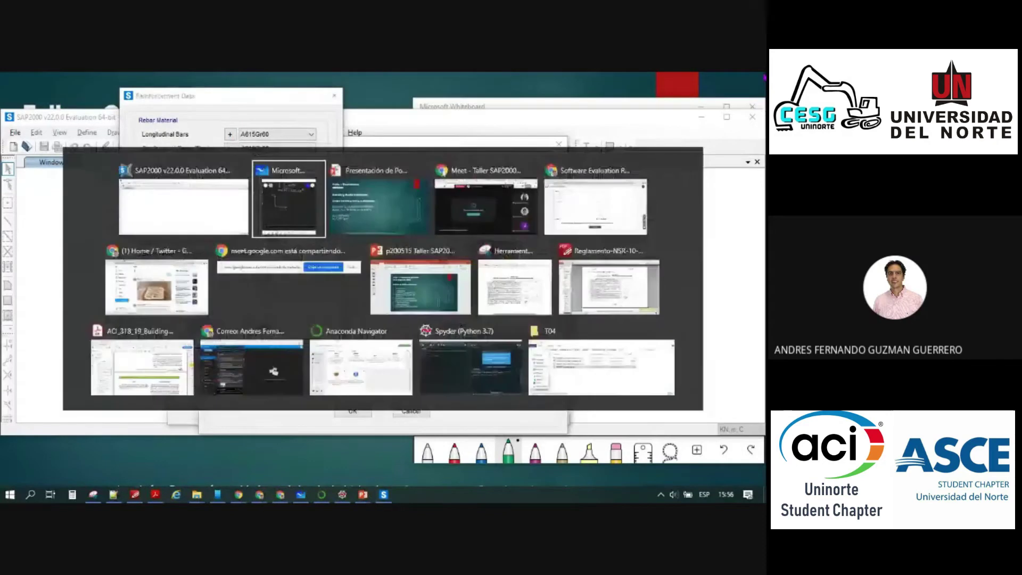
scroll(628, 213, "down", 1)
scroll(649, 230, "down", 4, "ctrl")
scroll(654, 231, "down", 5, "ctrl")
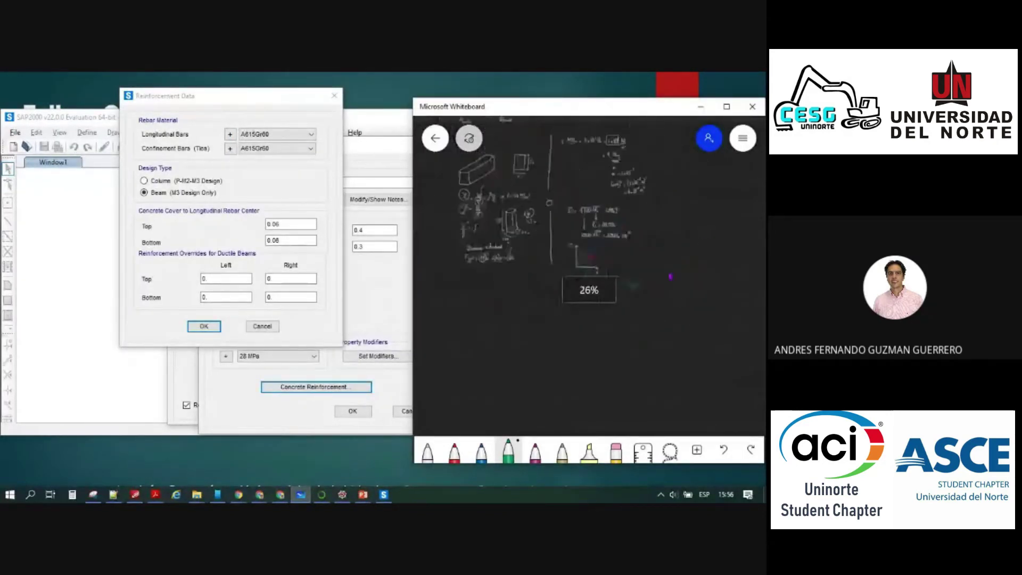
scroll(649, 242, "up", 3, "ctrl")
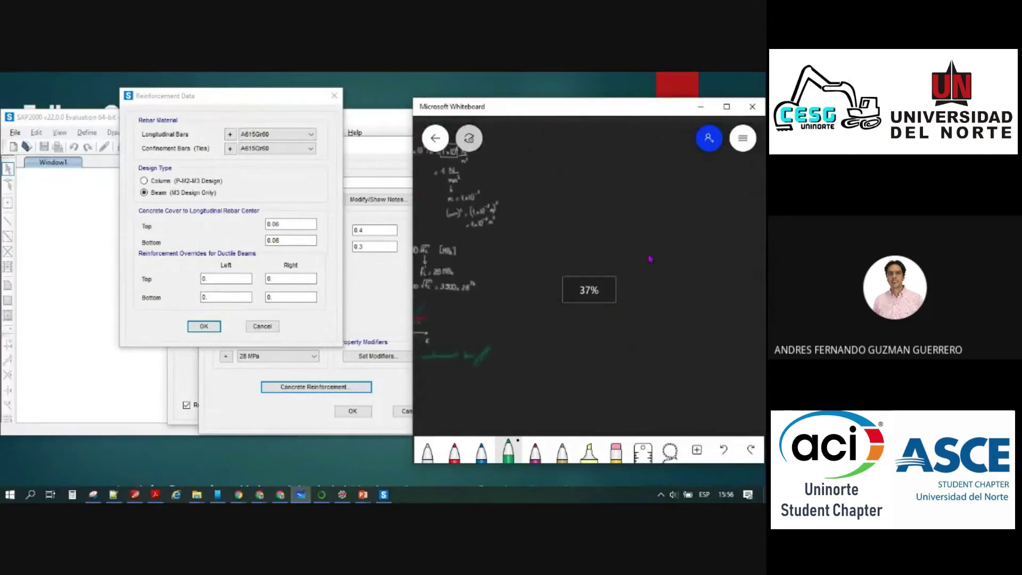
scroll(642, 275, "up", 4, "ctrl")
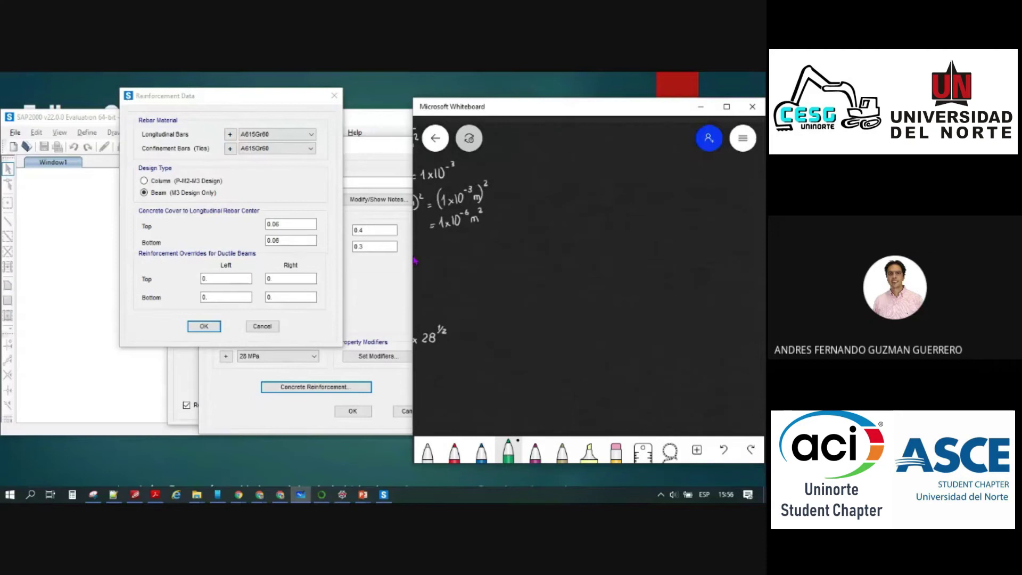
left_click_drag(505, 133, 503, 376)
left_click(427, 451)
right_click_drag(617, 303, 589, 341)
scroll(587, 276, "up", 3, "ctrl")
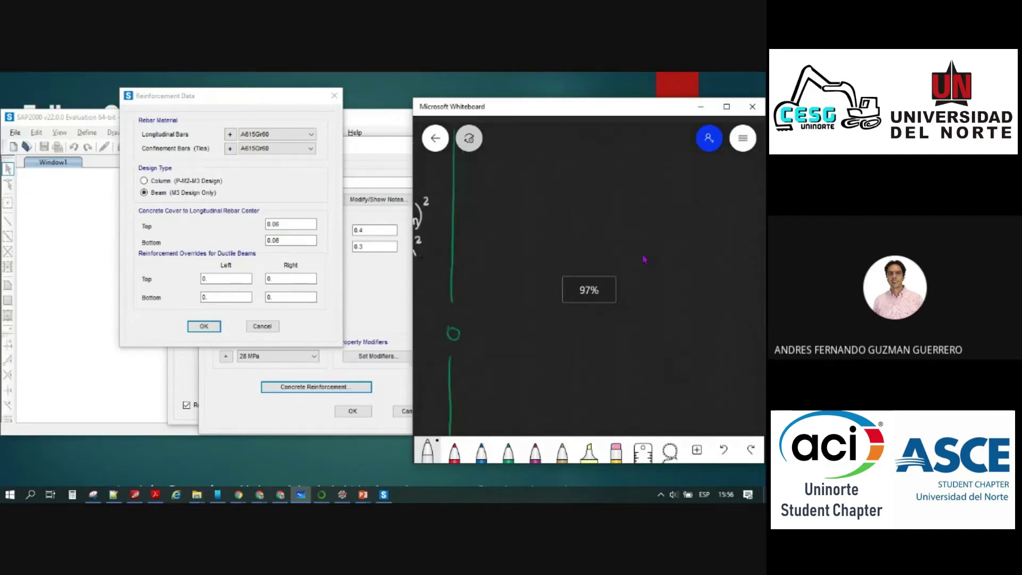
scroll(593, 280, "left", 1)
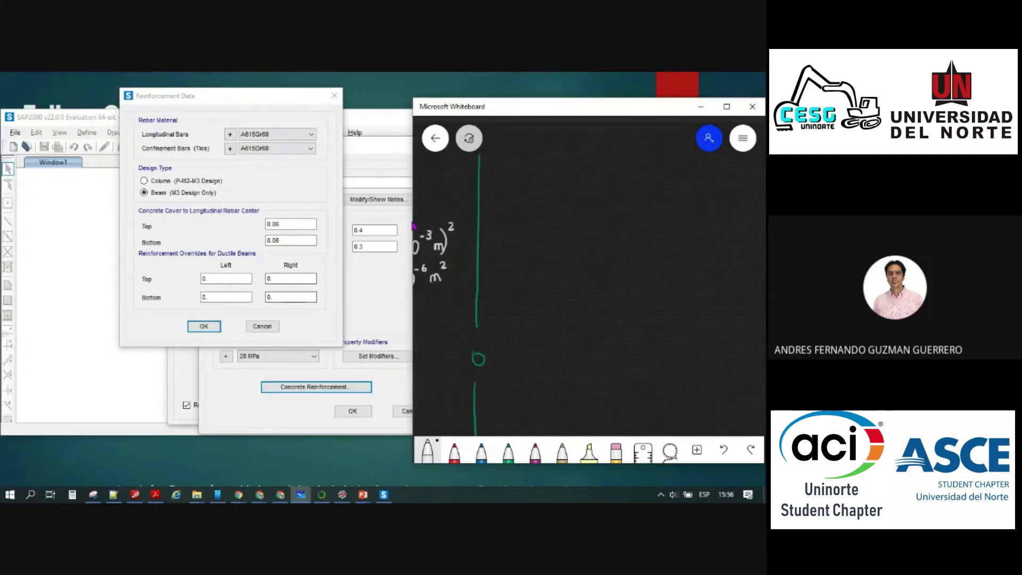
Draw a white rectangular beam section beside the green divider, with two round bars near its upper edge and two near its lower edge
mouse_move(517, 184)
left_mouse_down()
mouse_move(562, 183)
mouse_move(516, 268)
mouse_move(578, 267)
left_mouse_up()
mouse_move(564, 183)
left_mouse_down()
mouse_move(578, 179)
mouse_move(576, 266)
left_mouse_up()
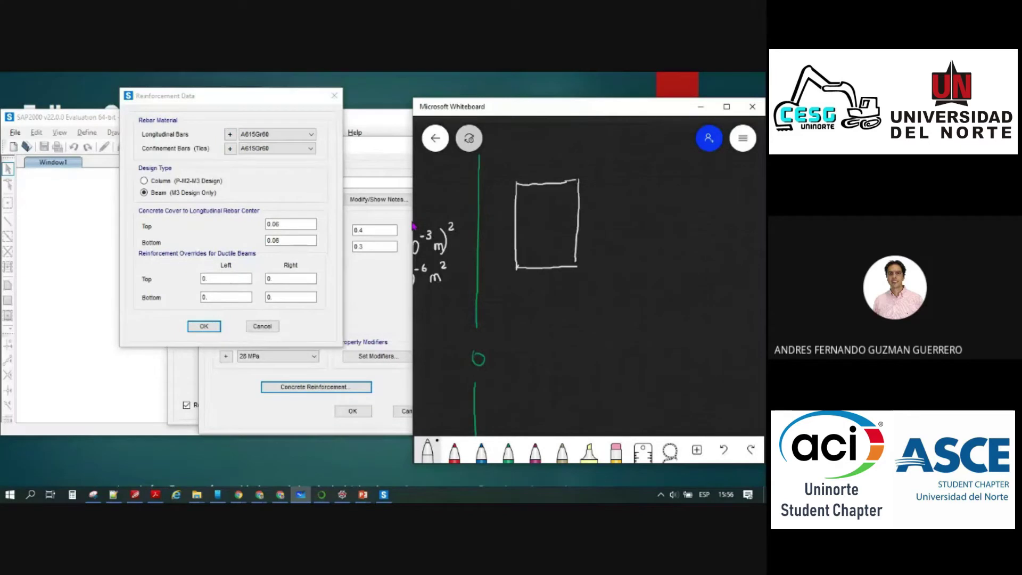
left_click_drag(528, 194, 562, 194)
left_click_drag(531, 250, 562, 248)
Write the labels Top and Bottom in white beside the upper and lower bar rows of the section
mouse_move(592, 186)
left_mouse_down()
mouse_move(592, 201)
mouse_move(598, 185)
mouse_move(599, 193)
left_mouse_up()
left_click_drag(605, 191, 590, 257)
left_click_drag(590, 242, 590, 256)
left_click_drag(600, 249, 613, 257)
left_click_drag(605, 248, 619, 253)
left_click_drag(623, 258, 627, 258)
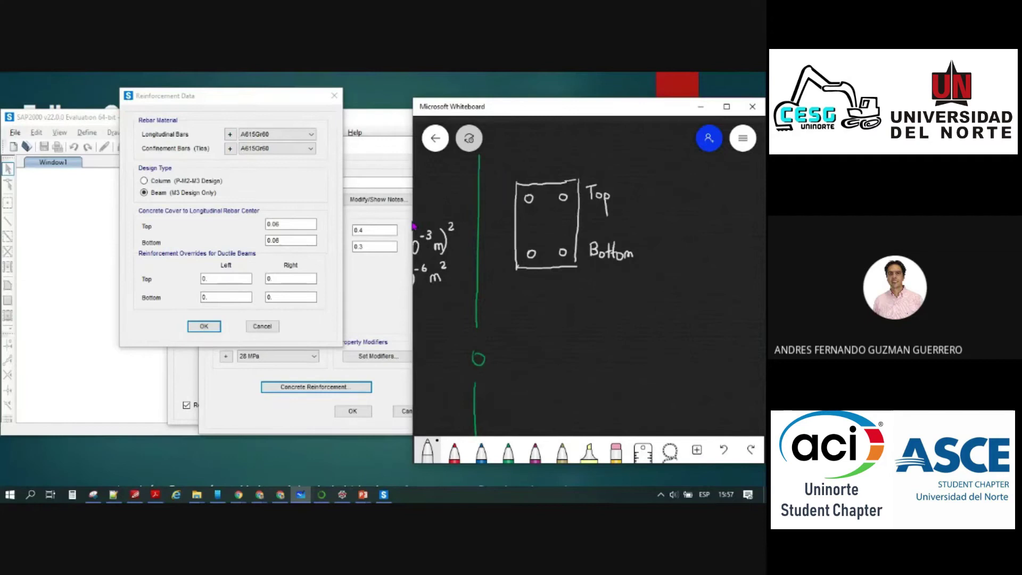
Mark the cover at the upper bars in blue with dimension arrows and the label 40 mm
left_click(481, 451)
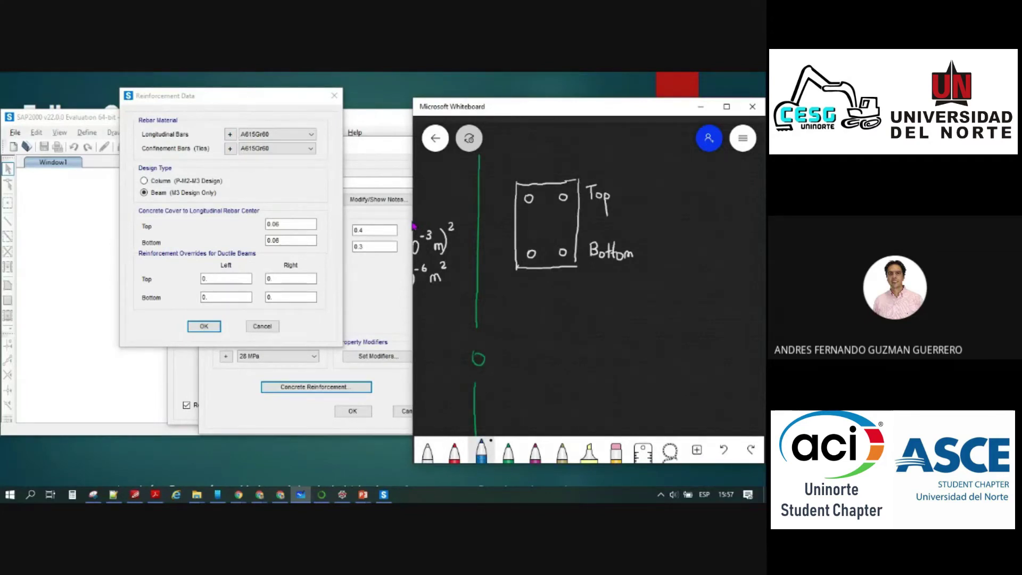
left_click_drag(507, 198, 525, 198)
left_click_drag(506, 204, 513, 203)
mouse_move(567, 156)
left_mouse_down()
mouse_move(570, 165)
mouse_move(600, 164)
left_mouse_up()
Note 1" → ø = 25.4 mm in blue beside the section and label the upper-left cover dimension 40+ø/2
left_click_drag(682, 187, 684, 187)
left_click_drag(688, 182, 679, 198)
left_click_drag(691, 189, 696, 188)
left_click_drag(700, 186, 707, 194)
left_click_drag(708, 185, 739, 191)
left_click(716, 193)
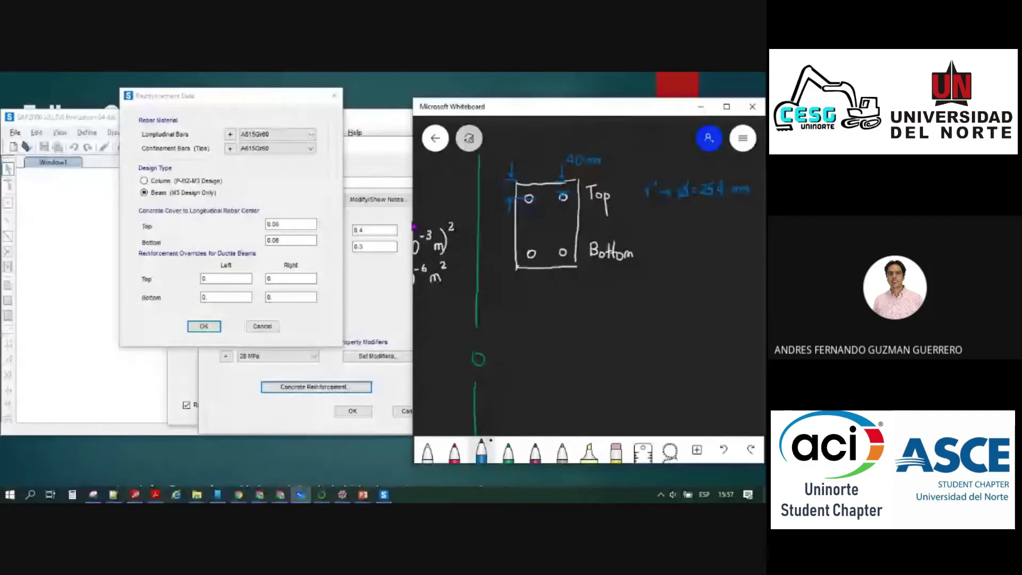
mouse_move(486, 183)
left_mouse_down()
mouse_move(485, 192)
mouse_move(498, 187)
left_mouse_up()
left_click_drag(502, 184, 504, 197)
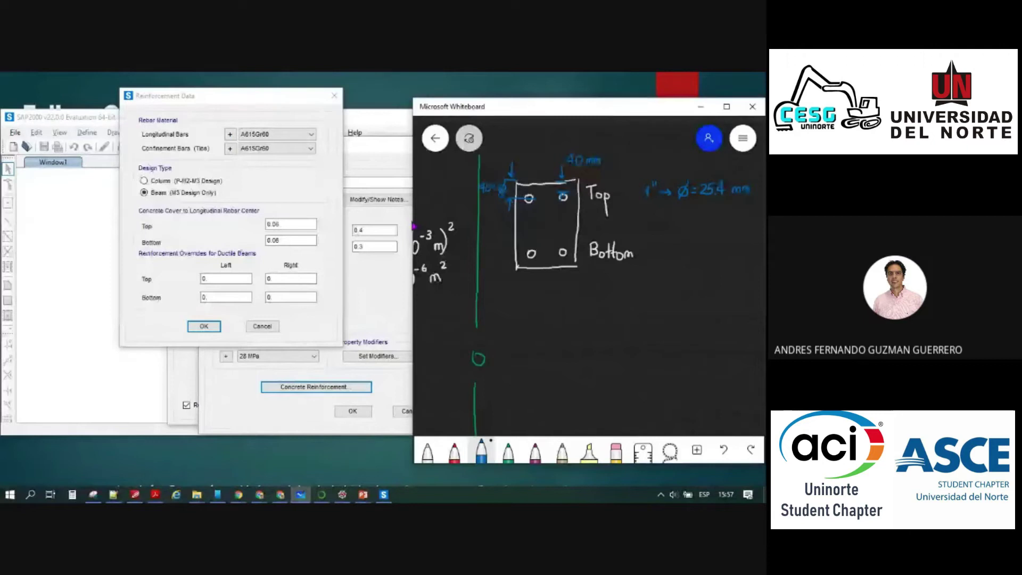
Write the cover calculation 40 + ø/2 = 40 + 12.7 = 52.7 mm in blue below the section
left_click_drag(533, 296, 538, 305)
left_click_drag(537, 298, 533, 311)
left_click_drag(543, 297, 544, 298)
left_click_drag(553, 297, 553, 308)
left_click_drag(549, 304, 586, 301)
left_click_drag(581, 305, 602, 302)
mouse_move(600, 296)
left_mouse_down()
mouse_move(599, 308)
mouse_move(610, 296)
mouse_move(618, 308)
left_mouse_up()
mouse_move(627, 295)
left_mouse_down()
mouse_move(627, 308)
mouse_move(678, 307)
mouse_move(685, 297)
left_mouse_up()
left_click_drag(685, 298, 724, 302)
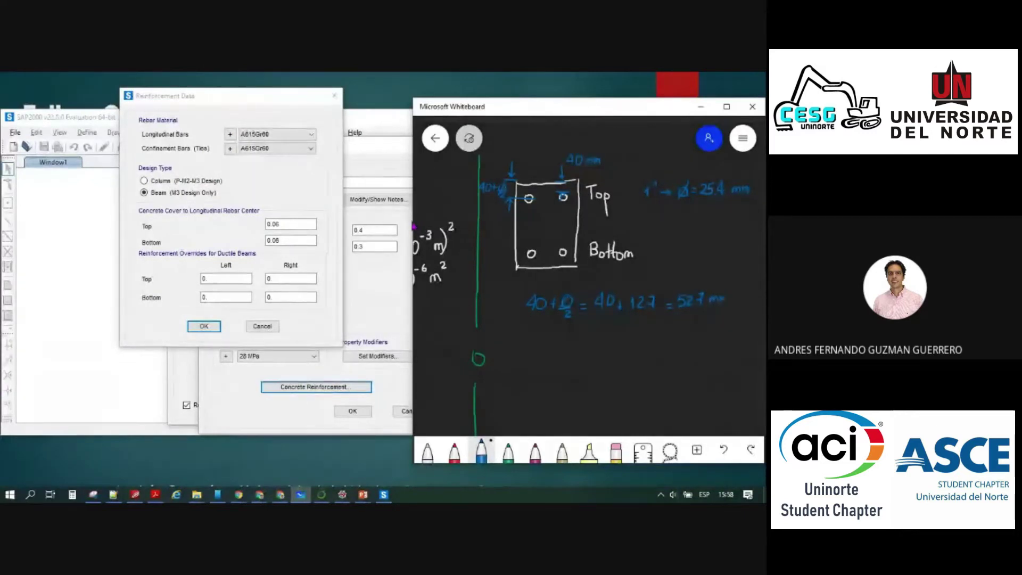
left_click_drag(580, 306, 586, 306)
Mark the effective depth in red from the section's upper edge to the lower bars, with a circled d
left_click(454, 452)
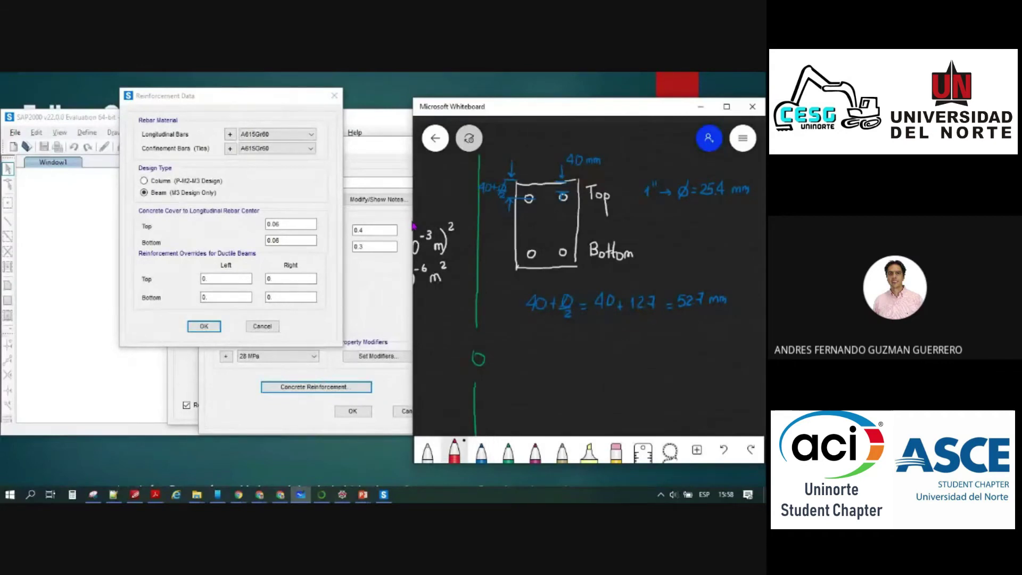
left_click_drag(501, 254, 517, 254)
left_click_drag(543, 184, 549, 243)
mouse_move(539, 189)
left_mouse_down()
mouse_move(548, 189)
mouse_move(535, 230)
left_mouse_up()
mouse_move(532, 211)
left_mouse_down()
mouse_move(520, 230)
mouse_move(534, 212)
left_mouse_up()
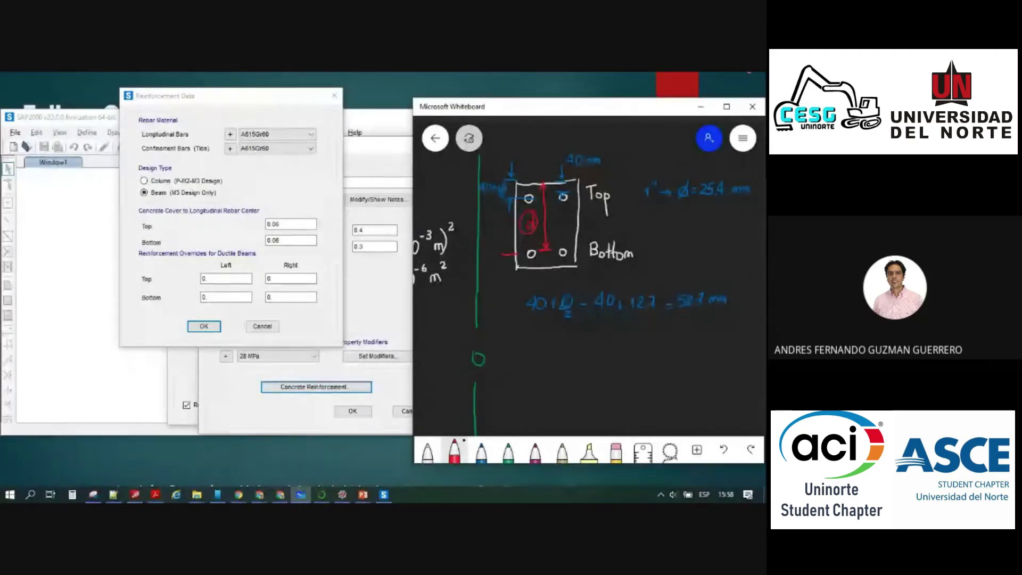
Switch to SAP2000 to check the top and bottom concrete cover fields, and return to Microsoft Whiteboard
left_click(281, 226)
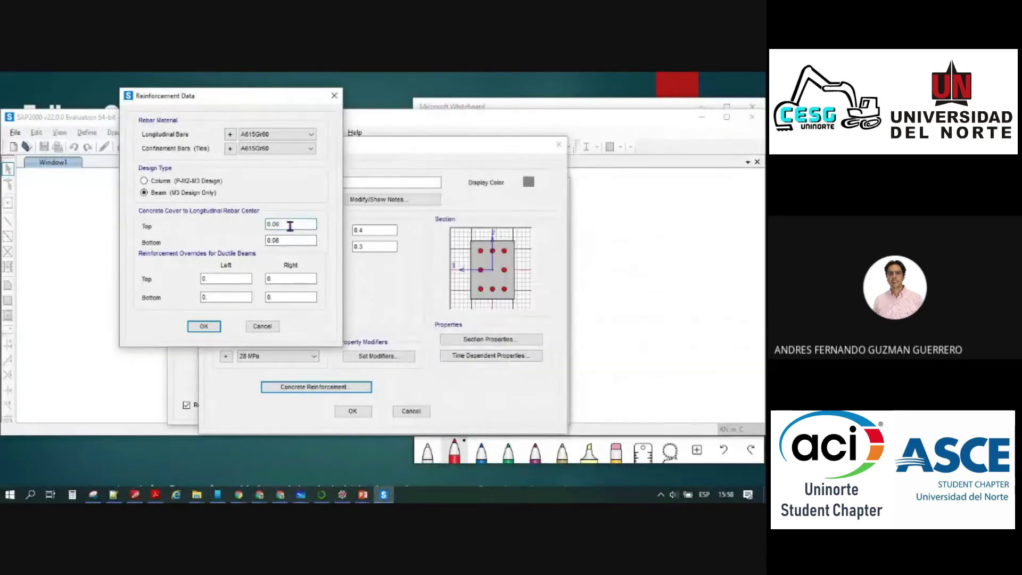
left_click(280, 240)
key("alt+Tab")
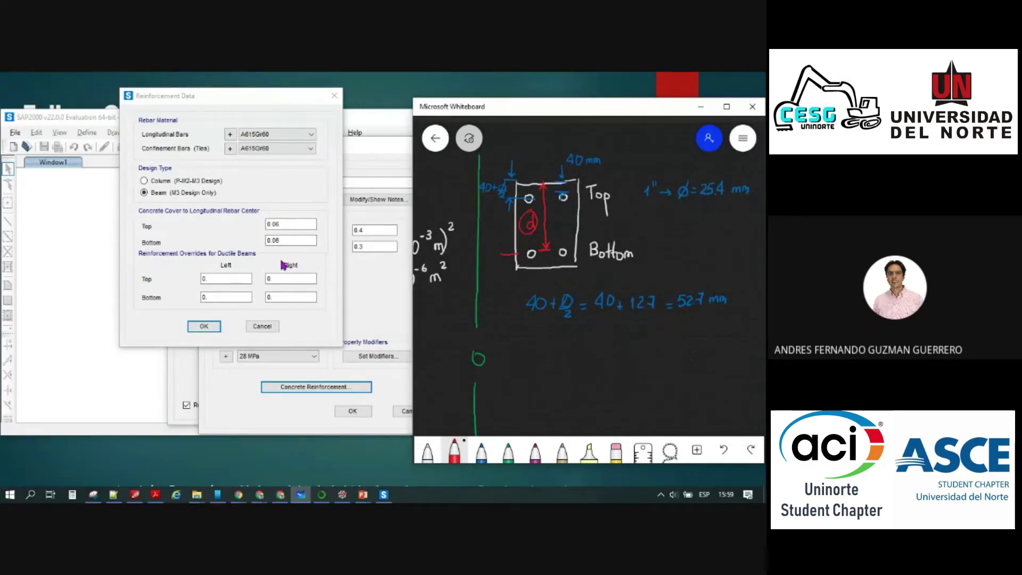
Draw a second white section below the calculation with three red bars near its upper edge and two rows of three near its lower edge
left_click(507, 462)
left_click(427, 451)
mouse_move(521, 346)
left_mouse_down()
mouse_move(521, 389)
mouse_move(544, 414)
mouse_move(580, 415)
mouse_move(577, 346)
mouse_move(521, 342)
mouse_move(580, 345)
left_mouse_up()
left_click(508, 457)
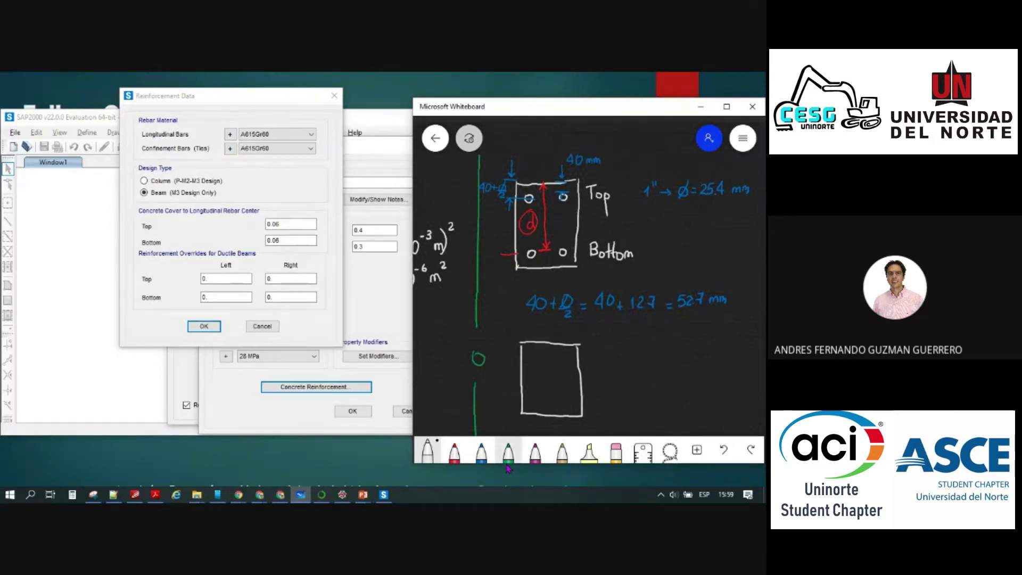
left_click(453, 451)
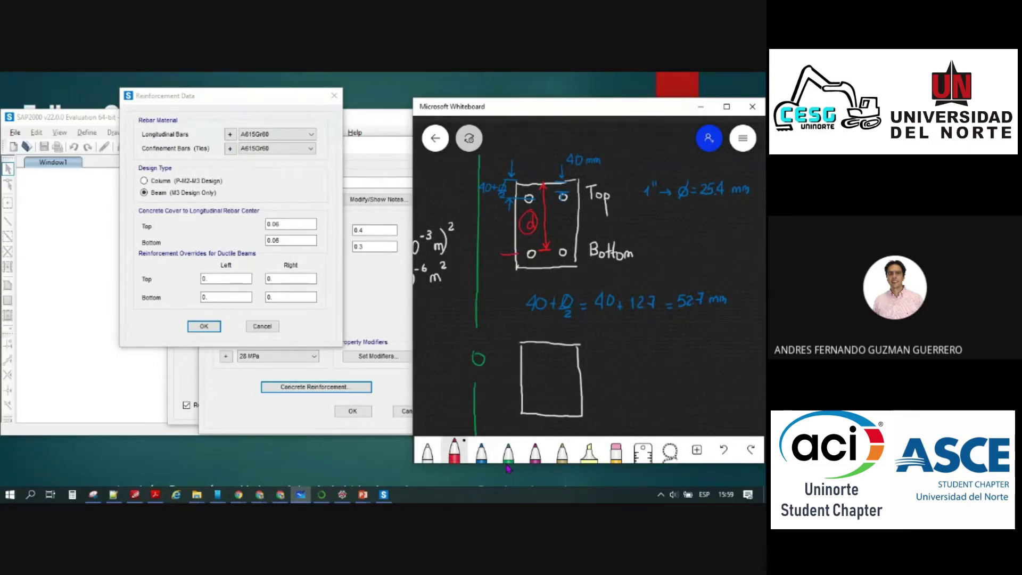
left_click_drag(533, 354, 566, 352)
mouse_move(532, 400)
left_mouse_down()
mouse_move(566, 402)
mouse_move(549, 390)
mouse_move(566, 390)
left_mouse_up()
Divide the second section with green dashed centre lines, hatch its upper-right quadrant and label it 1½ with an arrow
left_click(508, 452)
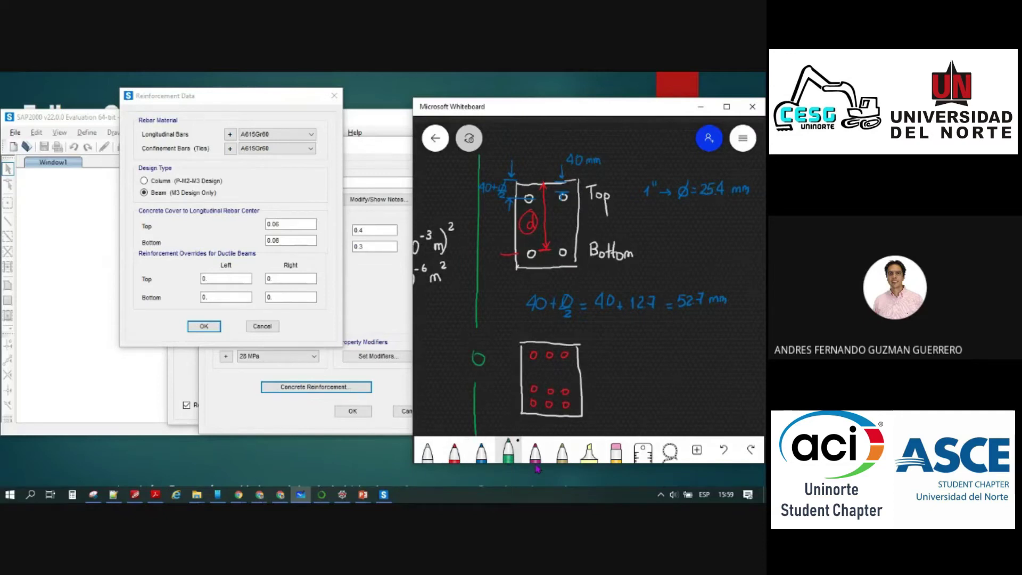
left_click(548, 334)
left_click(549, 370)
left_click_drag(549, 366, 566, 350)
left_click_drag(553, 372, 593, 343)
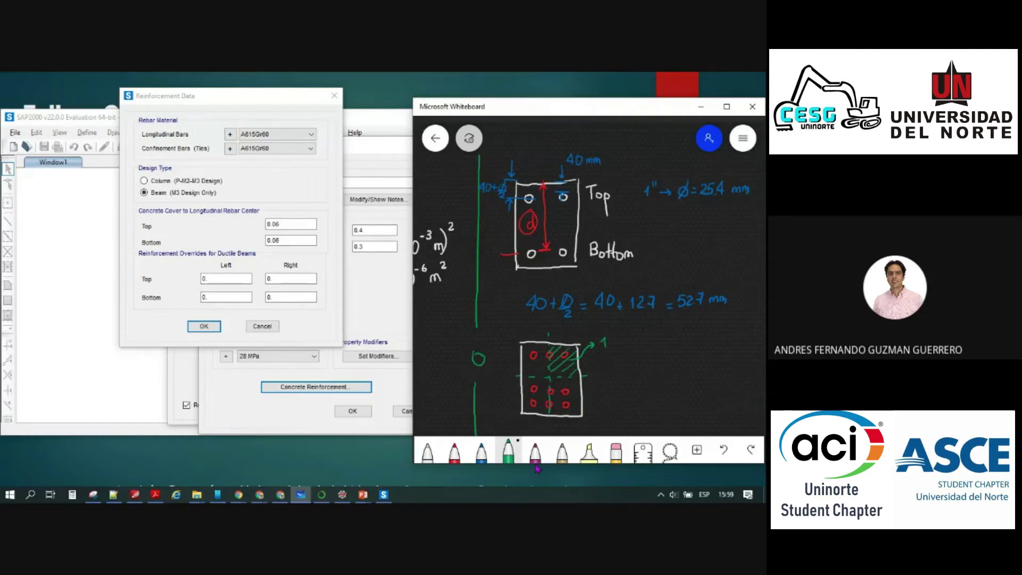
left_click_drag(611, 335, 610, 347)
left_click_drag(614, 344, 619, 349)
Hatch the lower-right quadrant in magenta with the label 3 barras → mm², and add → mm² to the green 1½ label
left_click(536, 464)
left_click_drag(552, 396, 565, 378)
left_click_drag(553, 409, 578, 377)
left_click_drag(562, 409, 576, 391)
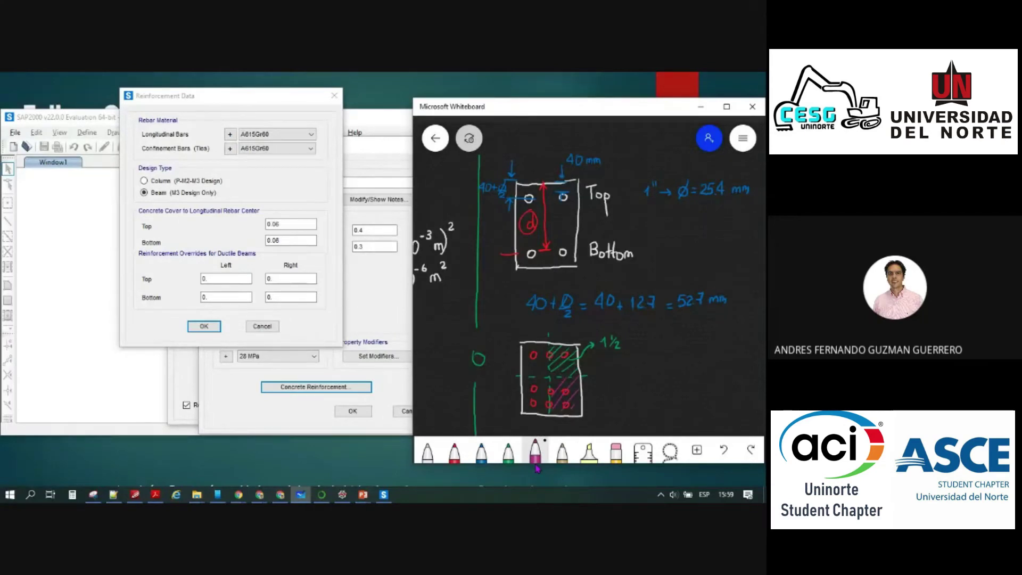
mouse_move(618, 382)
left_mouse_down()
mouse_move(615, 393)
mouse_move(636, 387)
left_mouse_up()
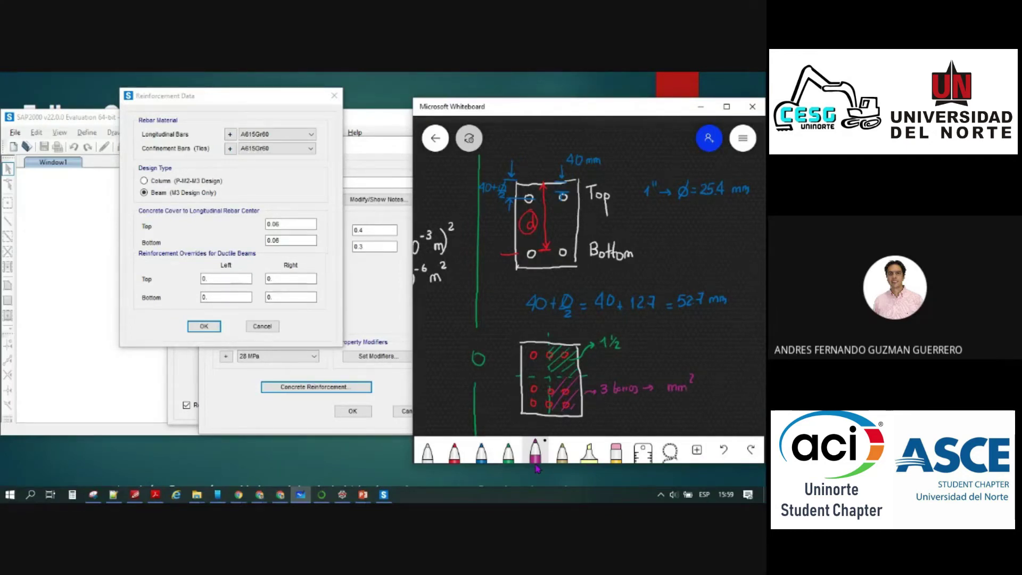
left_click(508, 452)
left_click_drag(626, 345, 670, 340)
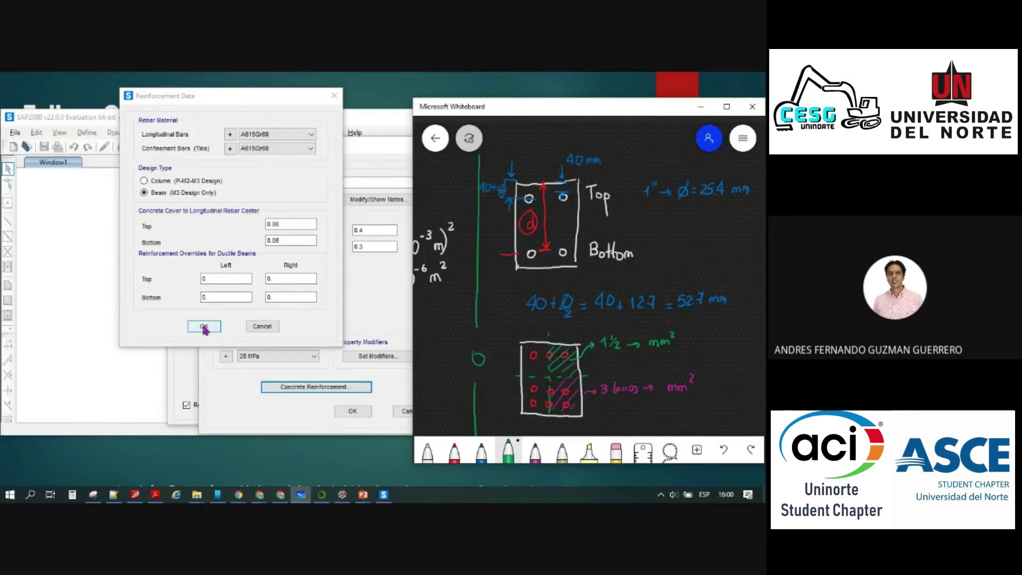
left_click(227, 111)
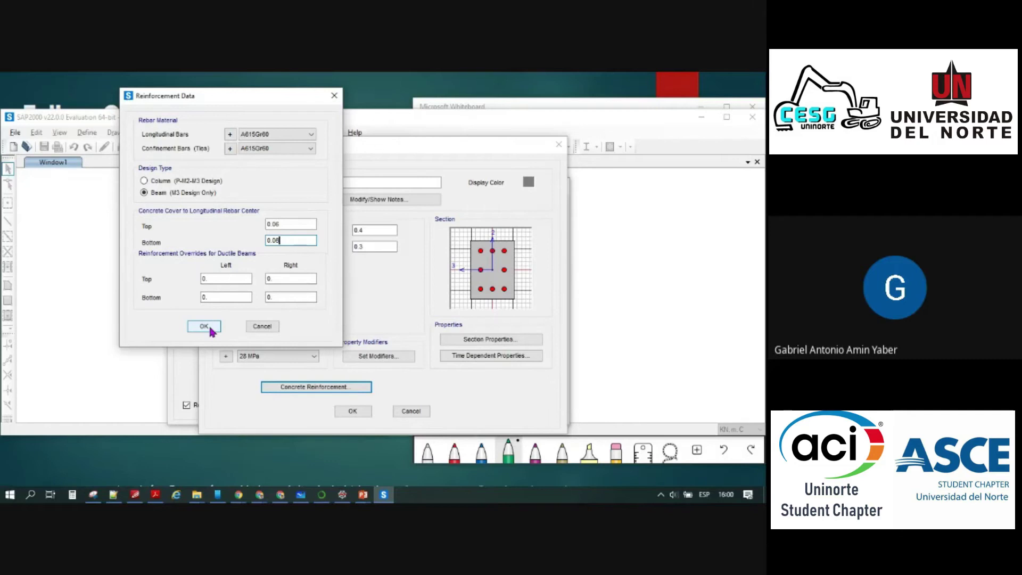
key("alt+Tab")
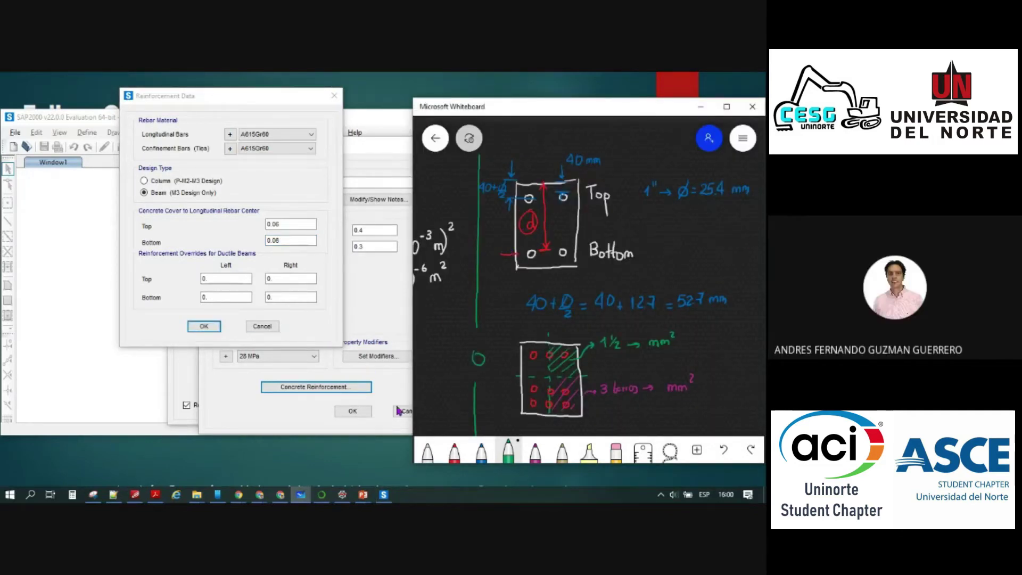
Write the definition "d: altura efectiva" in red below the bar diameter note
left_click(454, 452)
mouse_move(650, 225)
left_mouse_down()
mouse_move(652, 235)
mouse_move(673, 233)
left_mouse_up()
mouse_move(679, 216)
left_mouse_down()
mouse_move(678, 232)
mouse_move(690, 232)
left_mouse_up()
left_click_drag(694, 228, 696, 232)
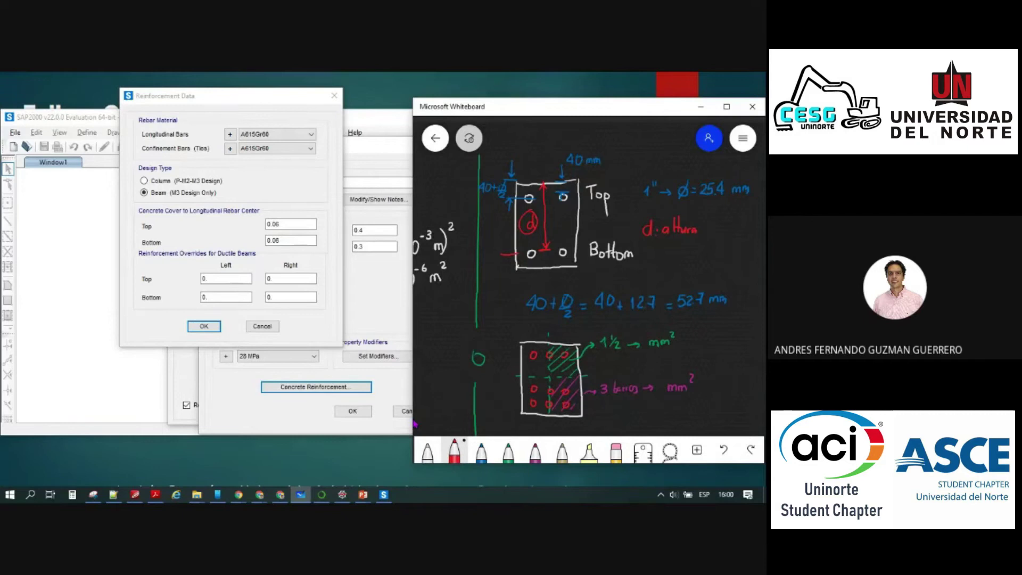
scroll(683, 271, "right", 3)
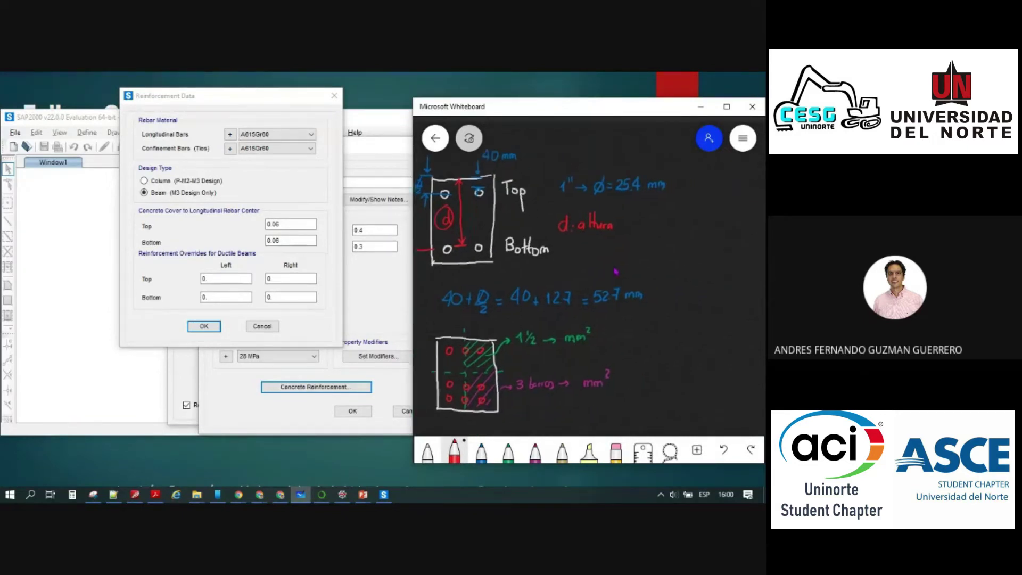
left_click_drag(623, 224, 627, 228)
mouse_move(637, 208)
left_mouse_down()
mouse_move(634, 228)
mouse_move(647, 227)
left_mouse_up()
mouse_move(651, 210)
left_mouse_down()
mouse_move(651, 226)
mouse_move(674, 227)
left_mouse_up()
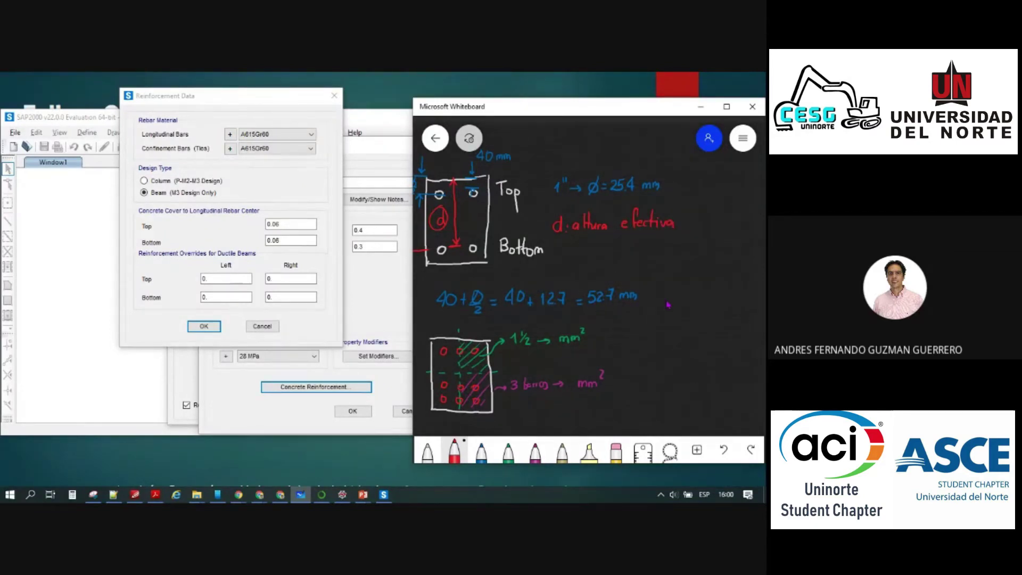
Sketch a white side view of a beam segment with an open end and a dashed horizontal axis in the empty area beside the notes
scroll(669, 304, "right", 4)
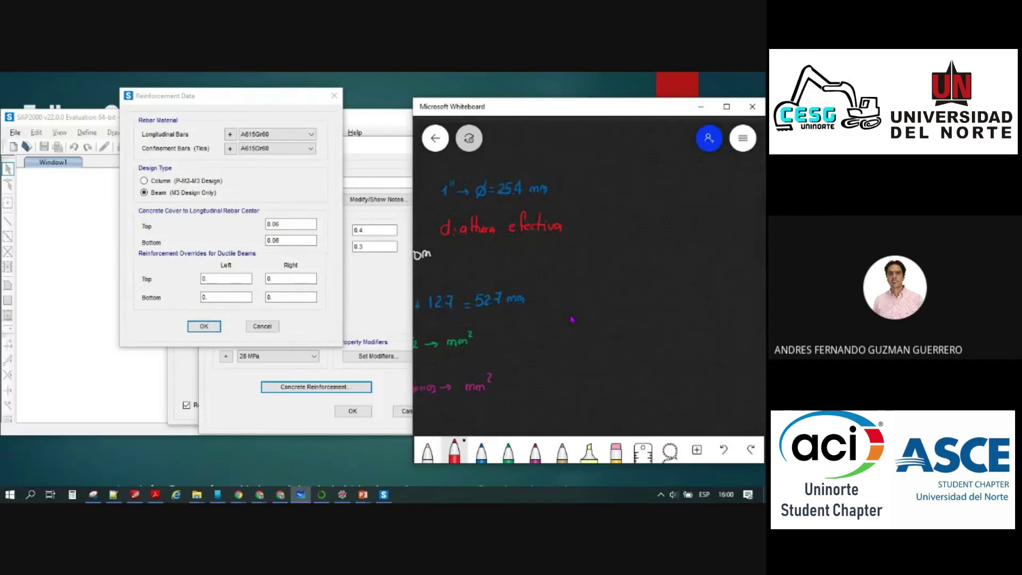
left_click(421, 451)
mouse_move(629, 210)
left_mouse_down()
mouse_move(633, 244)
mouse_move(684, 240)
left_mouse_up()
left_click_drag(629, 188, 673, 187)
left_click_drag(618, 219, 626, 219)
left_click_drag(634, 220, 641, 220)
left_click_drag(646, 220, 665, 219)
left_click_drag(672, 219, 678, 217)
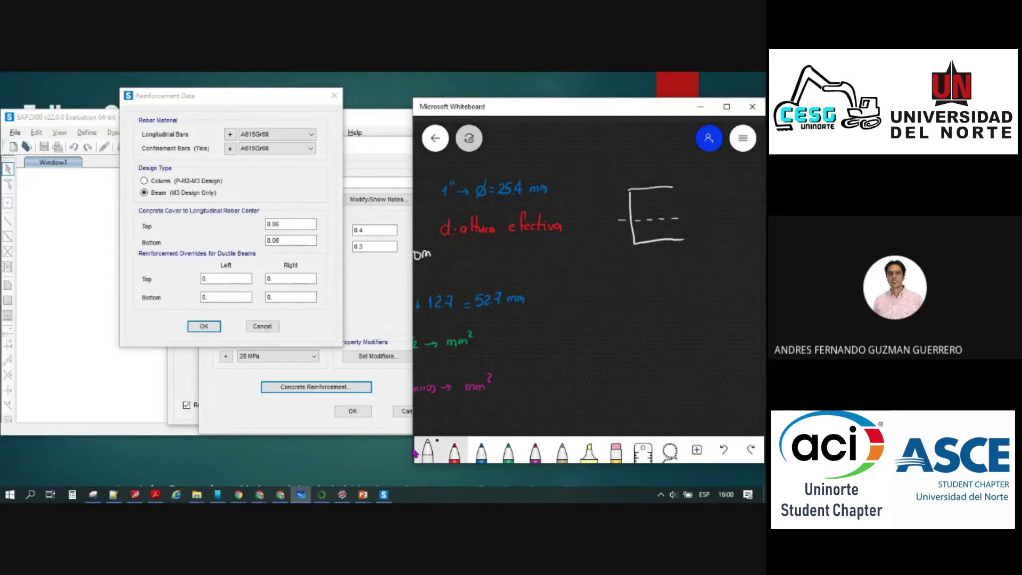
Add a blue reinforcement line with tension arrow T and a red compression block with arrow C to the beam segment
left_click(481, 451)
left_click_drag(612, 236, 679, 235)
left_click_drag(605, 235, 584, 235)
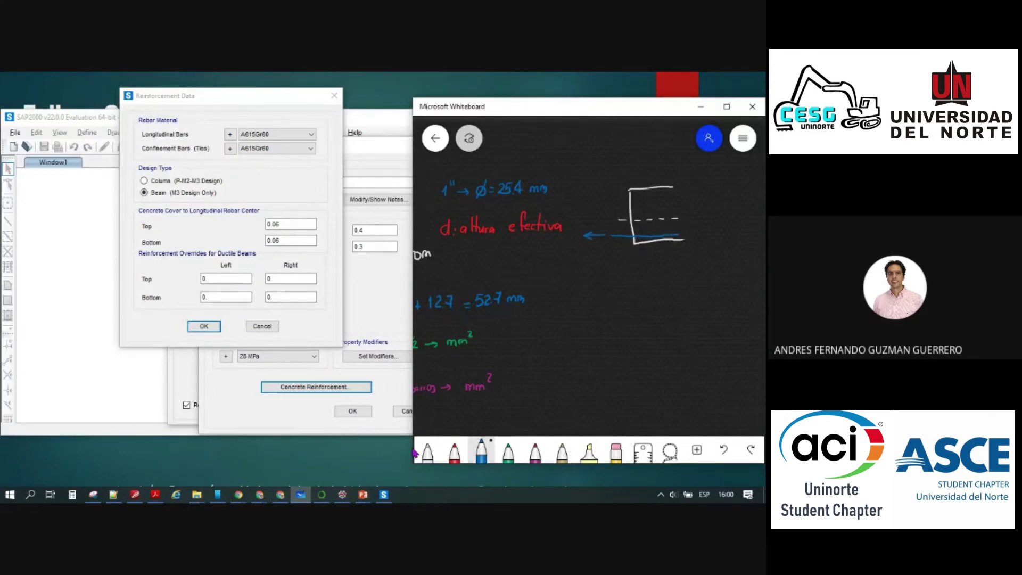
left_click(454, 451)
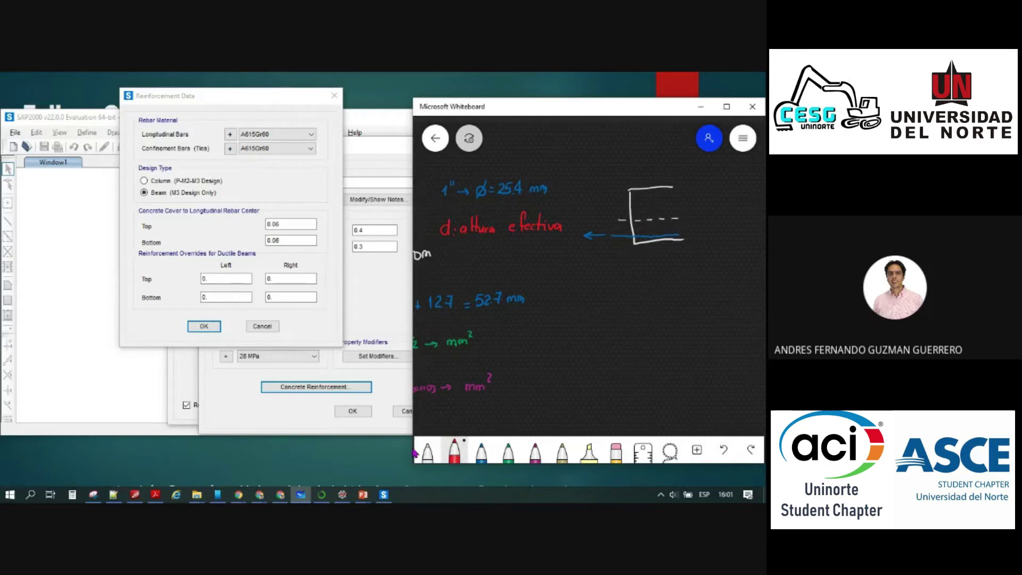
left_click_drag(629, 193, 626, 218)
mouse_move(587, 200)
left_mouse_down()
mouse_move(608, 199)
mouse_move(592, 195)
left_mouse_up()
left_click(481, 452)
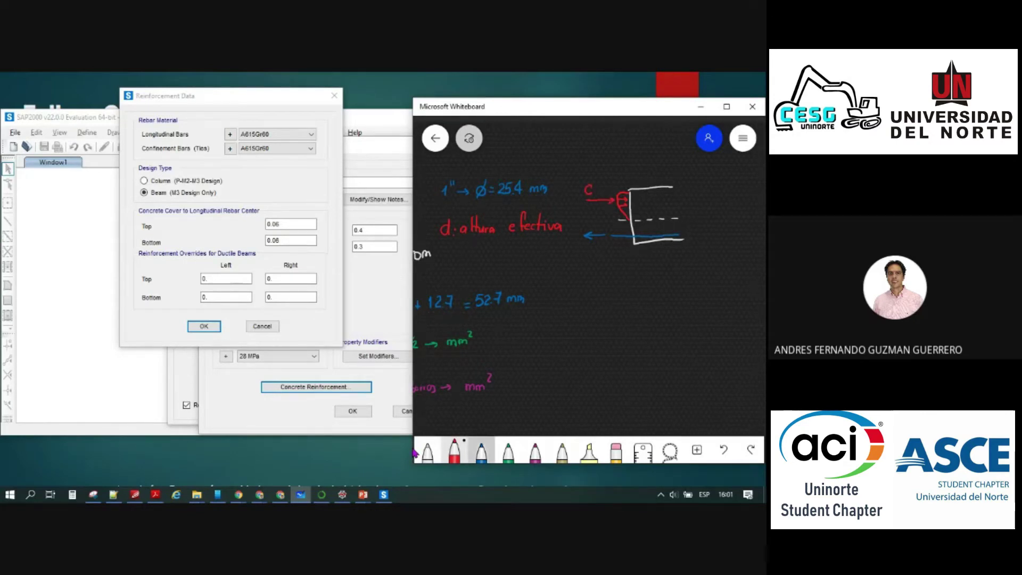
left_click_drag(594, 243, 594, 251)
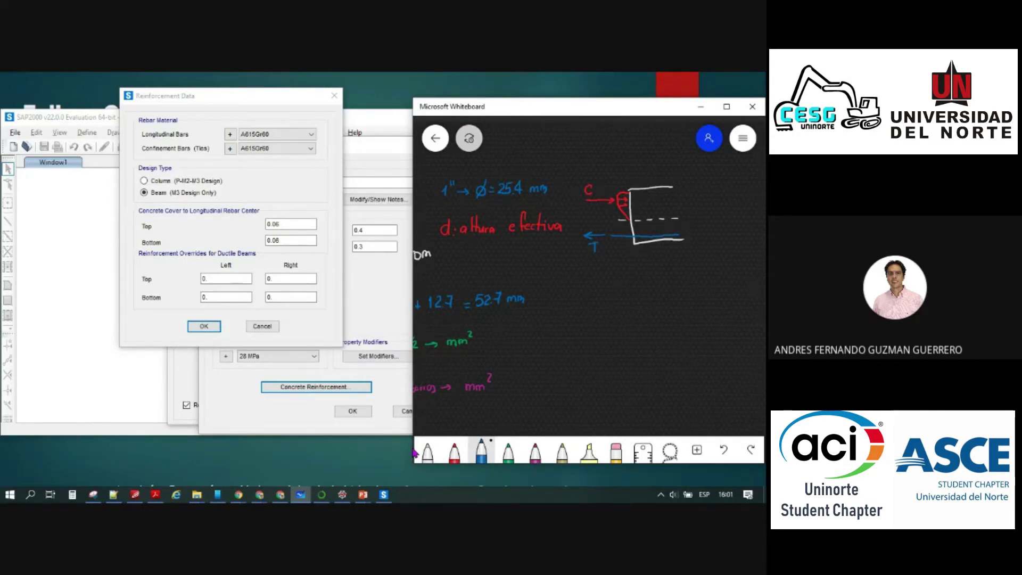
Dimension the beam segment's effective depth d in red and the lever arm jd between C and T in green
left_click(454, 451)
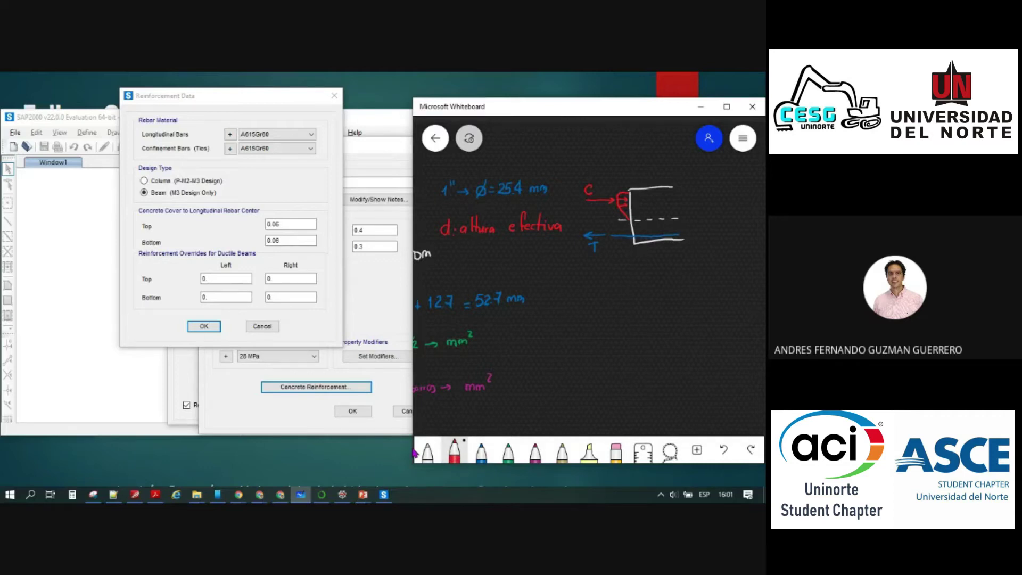
mouse_move(654, 188)
left_mouse_down()
mouse_move(658, 231)
mouse_move(666, 212)
left_mouse_up()
left_click(508, 451)
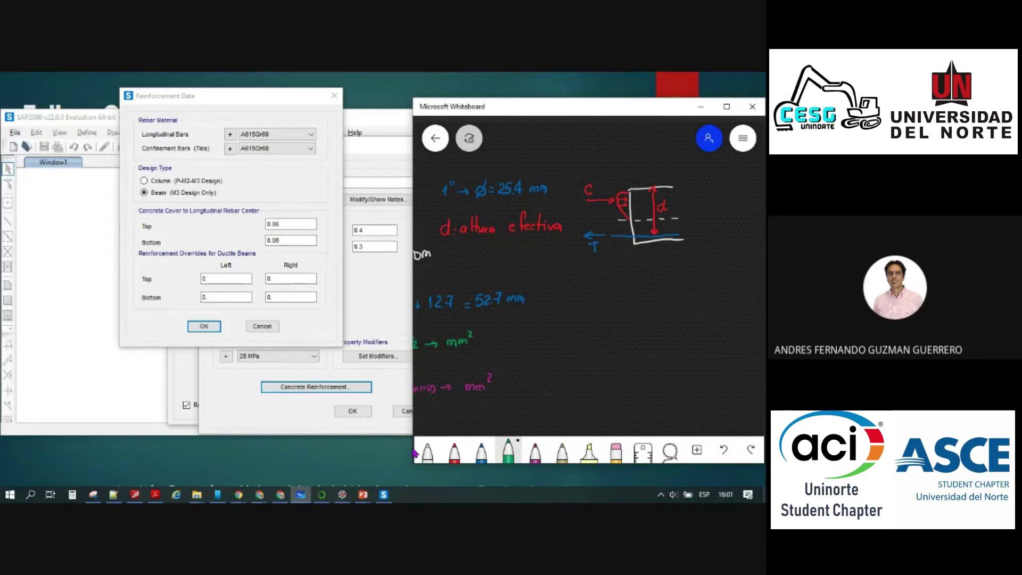
mouse_move(600, 202)
left_mouse_down()
mouse_move(600, 220)
mouse_move(604, 203)
mouse_move(578, 225)
mouse_move(588, 219)
left_mouse_up()
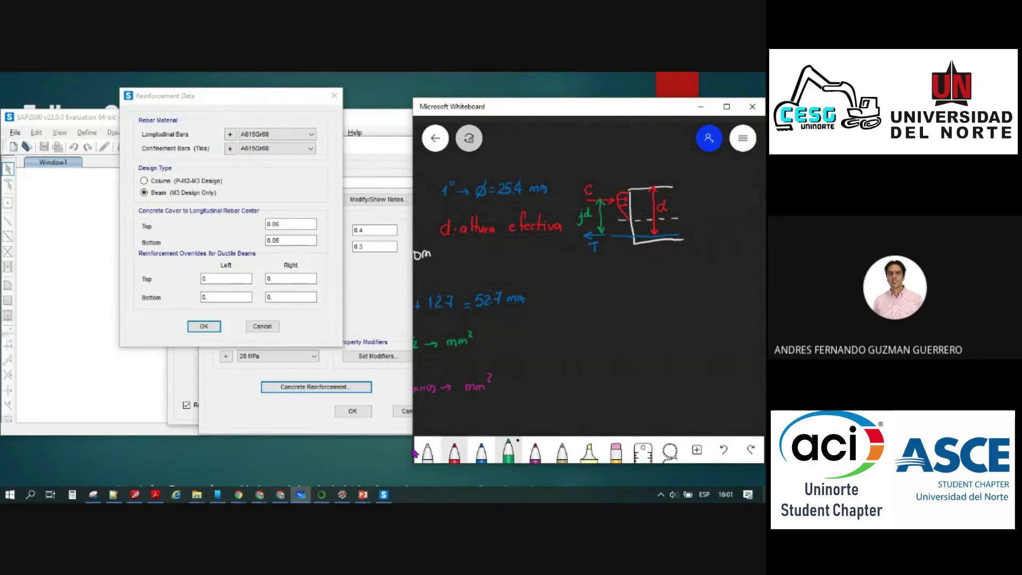
Write the moment equation M = Cjd = Tjd in white below the beam segment, with the unit [kN·m]
left_click(427, 451)
mouse_move(596, 274)
left_mouse_down()
mouse_move(604, 287)
mouse_move(616, 282)
left_mouse_up()
left_click_drag(612, 289, 658, 286)
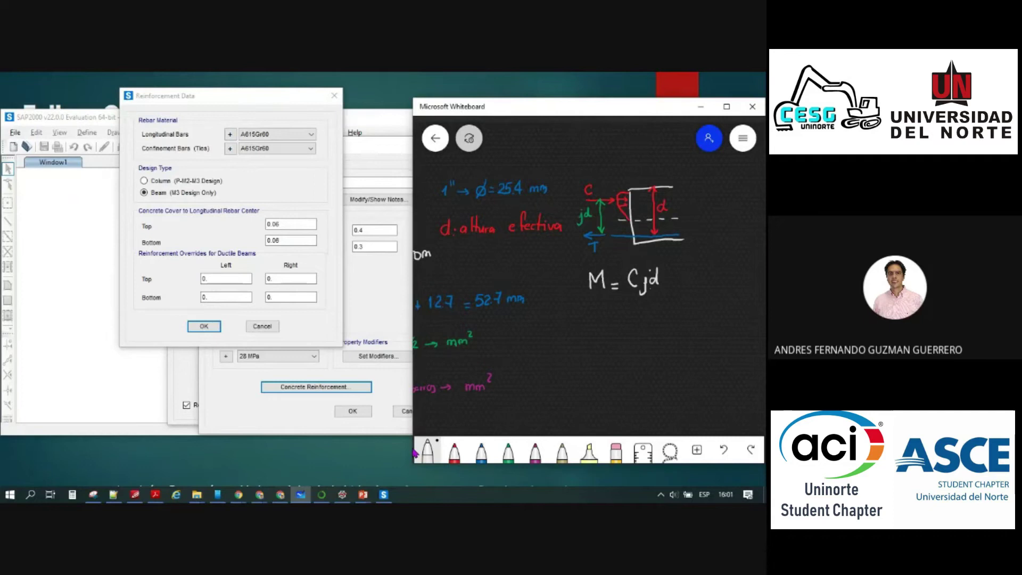
mouse_move(636, 307)
left_mouse_down()
mouse_move(636, 316)
mouse_move(644, 308)
mouse_move(659, 316)
mouse_move(631, 320)
mouse_move(659, 316)
left_mouse_up()
left_click(649, 311)
left_click_drag(675, 278, 680, 277)
mouse_move(695, 269)
left_mouse_down()
mouse_move(704, 294)
mouse_move(719, 282)
left_mouse_up()
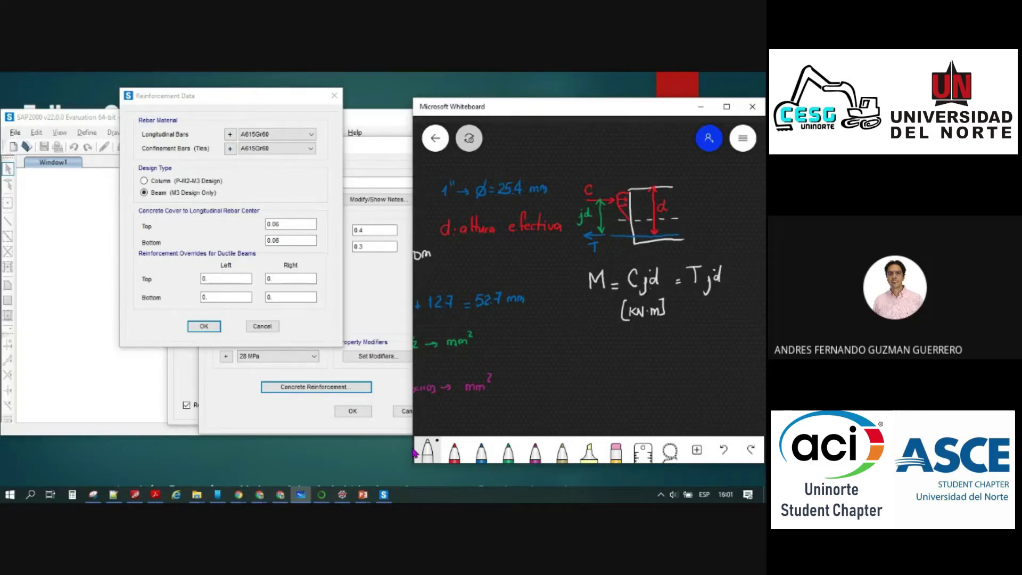
Add a brace under the Tjd term and write Asfy·jd below it
left_click_drag(687, 302, 723, 299)
left_click_drag(681, 338, 698, 339)
mouse_move(696, 332)
left_mouse_down()
mouse_move(719, 346)
mouse_move(733, 334)
left_mouse_up()
left_click_drag(737, 319, 736, 335)
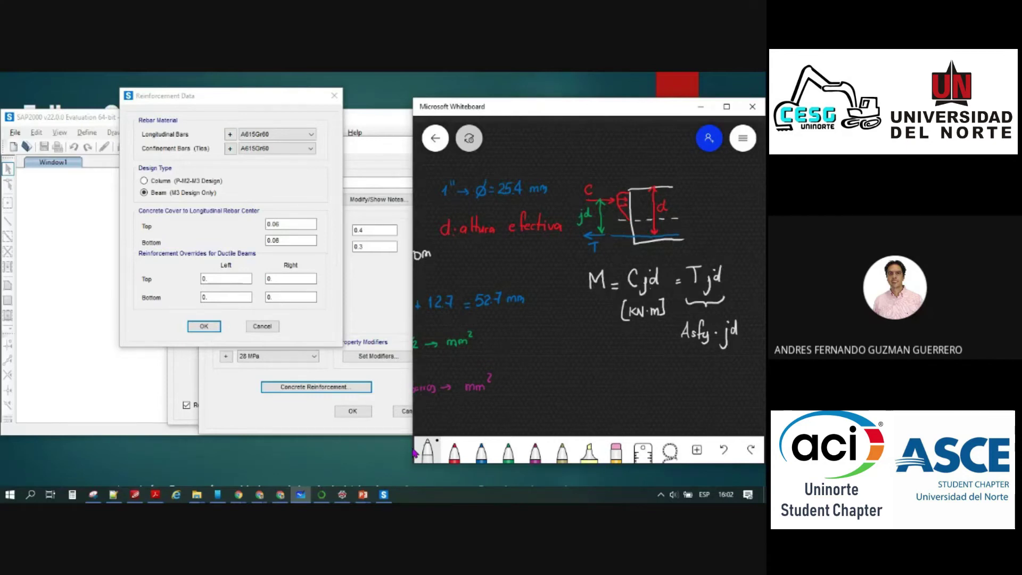
Add a blue reinforcement line beside the beam segment and dimension its effective depth d in red
left_click(481, 451)
left_click_drag(689, 227, 717, 227)
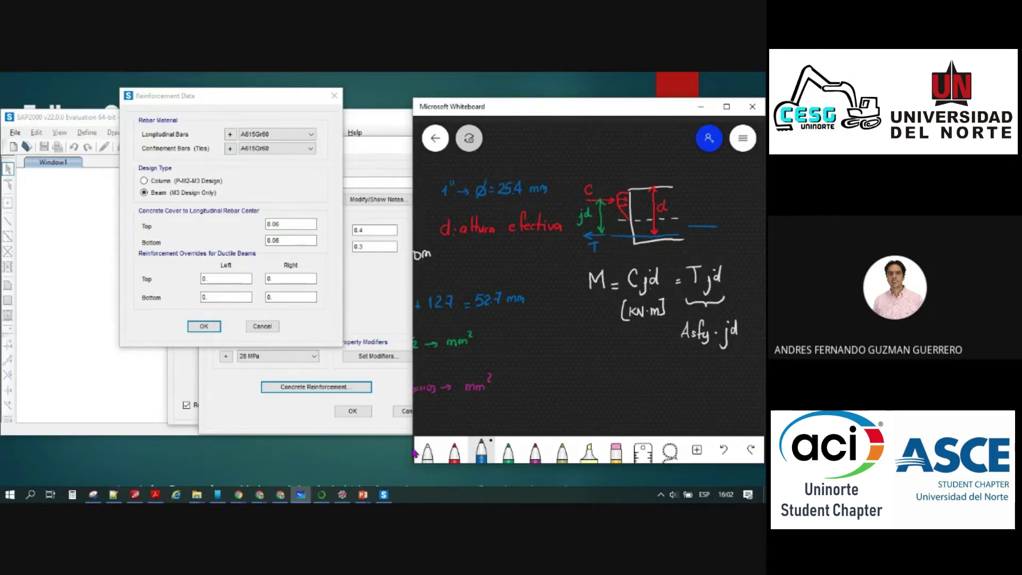
left_click(454, 451)
mouse_move(693, 187)
left_mouse_down()
mouse_move(708, 186)
mouse_move(700, 217)
mouse_move(709, 209)
left_mouse_up()
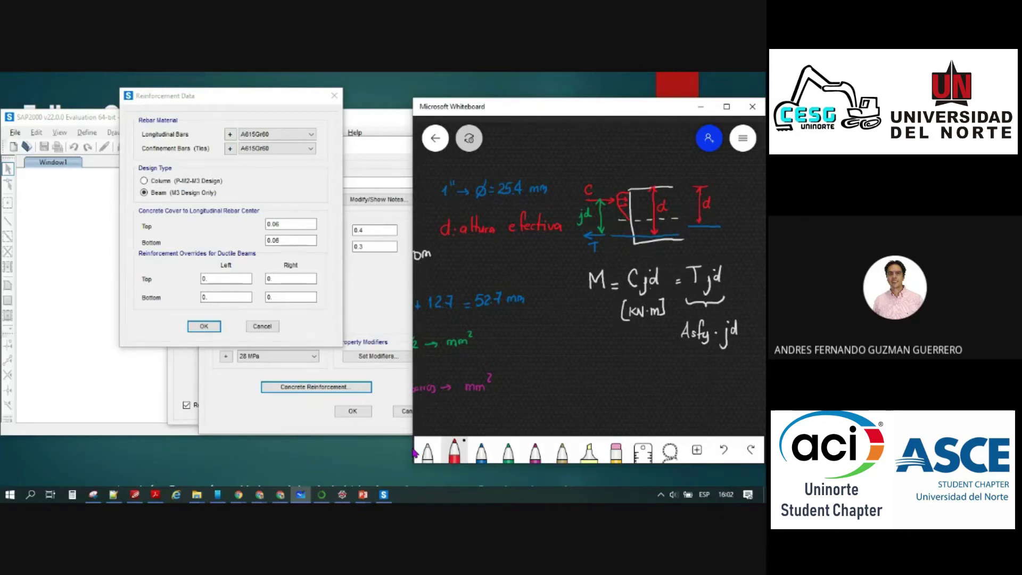
Highlight the jd factor of the Tjd term and the moment symbol M in yellow
left_click(588, 451)
left_click_drag(705, 287, 720, 272)
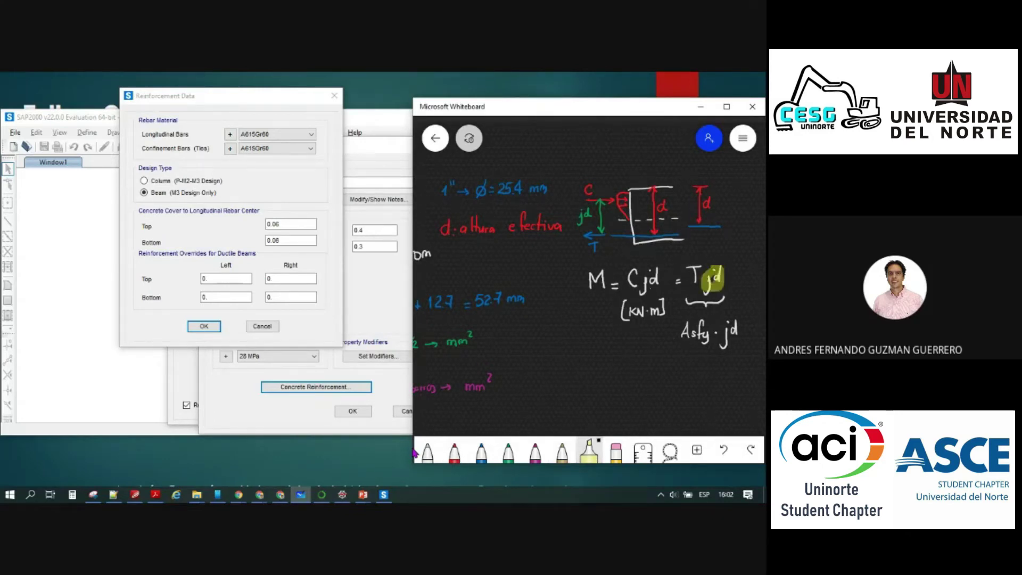
left_click_drag(586, 269, 609, 287)
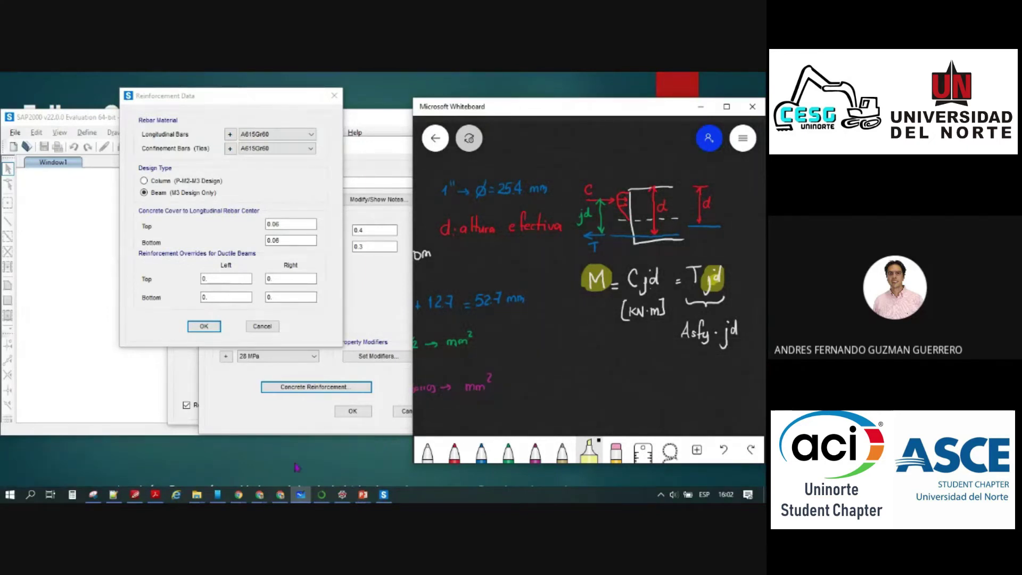
Return to SAP2000 and accept the beam's reinforcement data
mouse_move(531, 410)
left_mouse_down()
mouse_move(586, 349)
mouse_move(605, 364)
left_mouse_up()
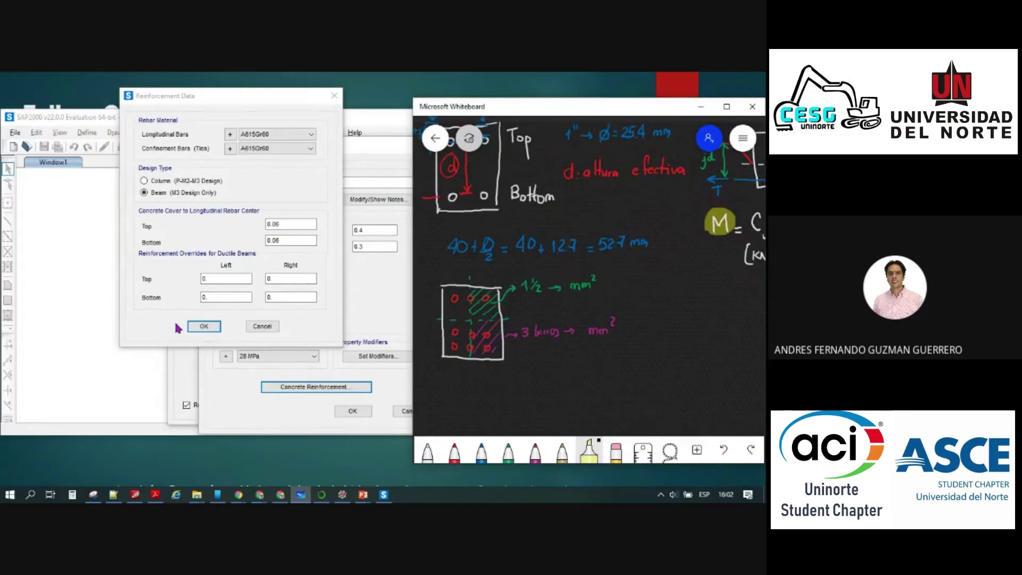
left_click(165, 358)
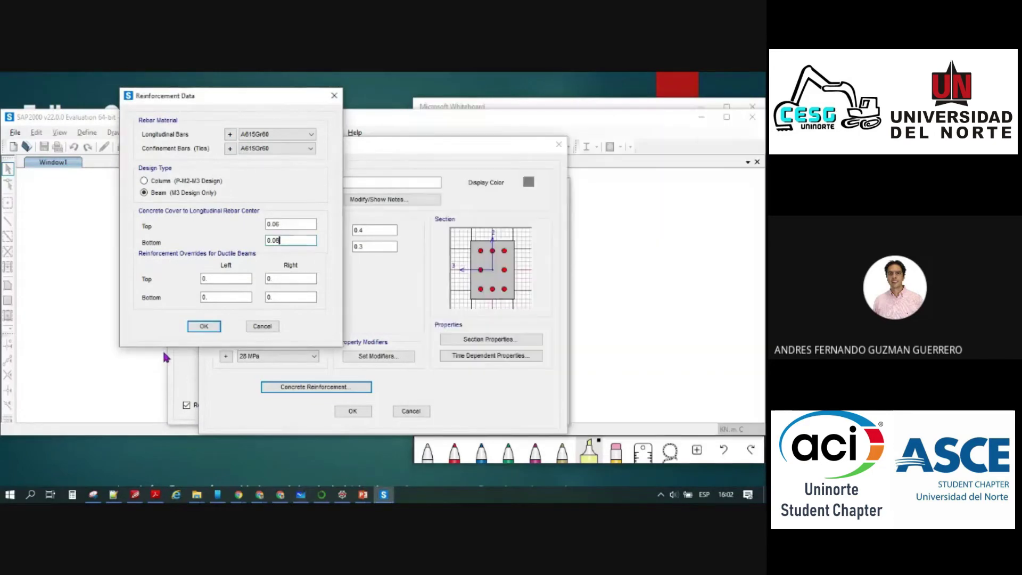
left_click(204, 326)
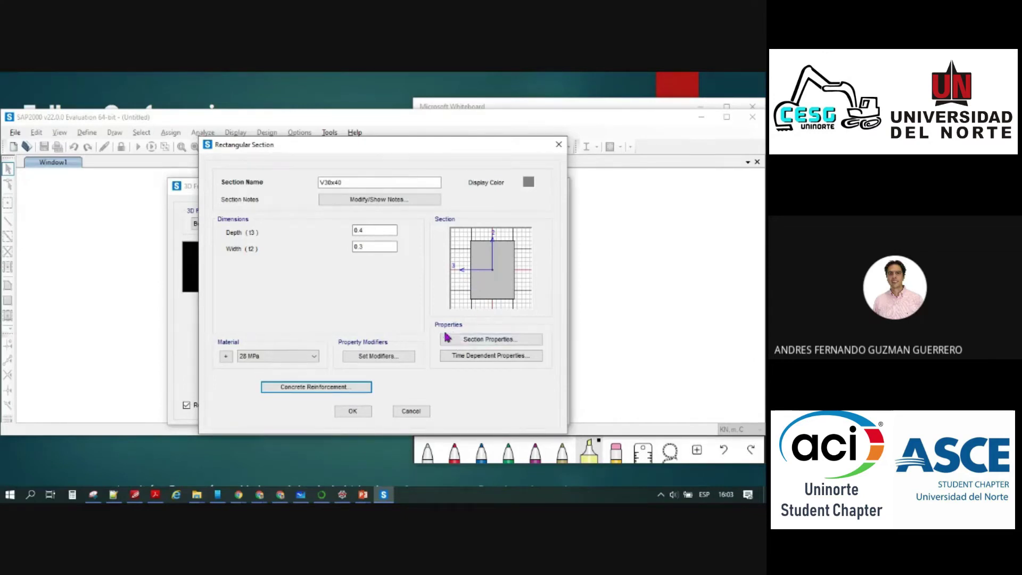
Examine the calculated section properties of V30x40 and accept the section definition
left_click(509, 345)
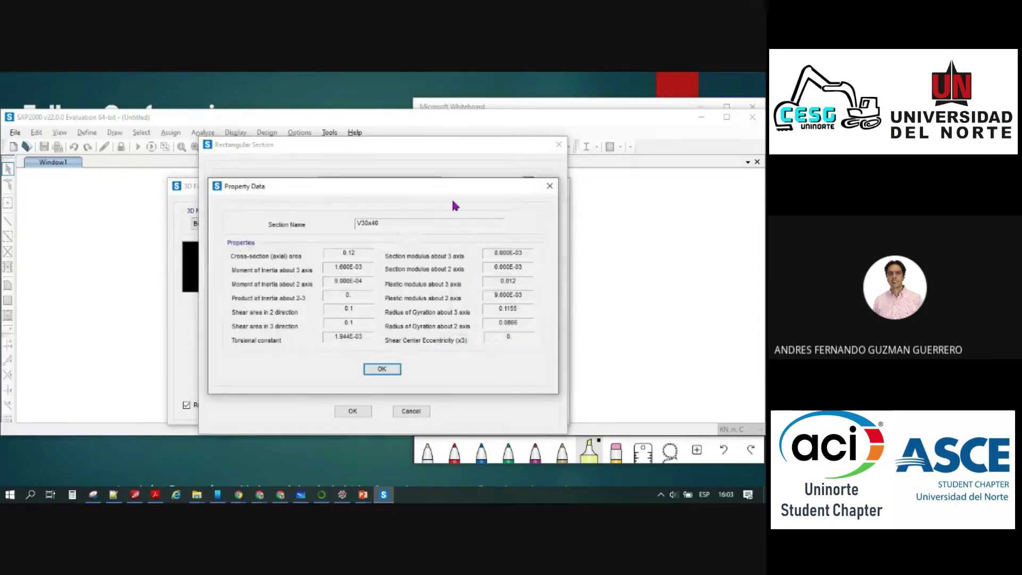
left_click_drag(450, 187, 640, 175)
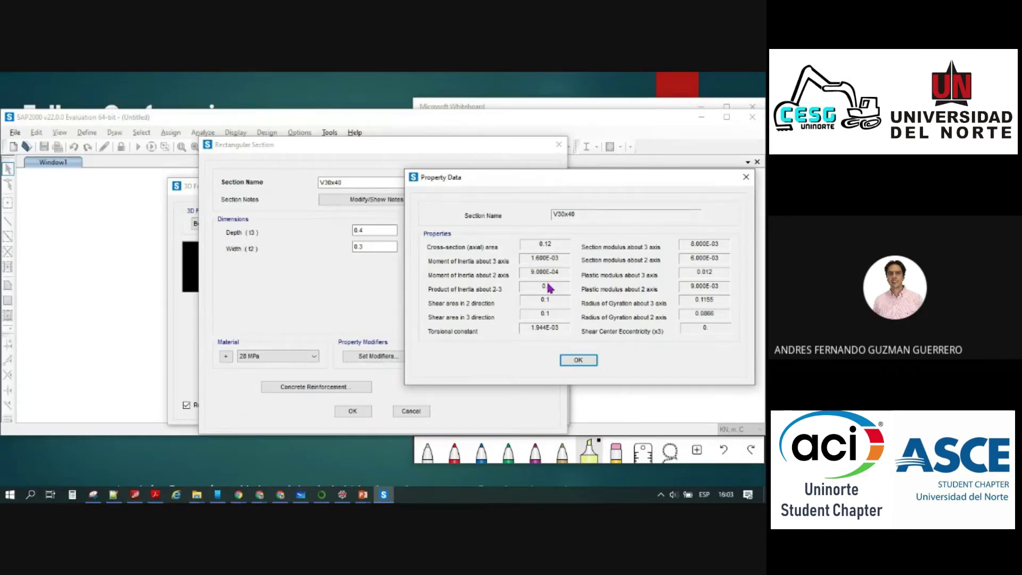
left_click(577, 360)
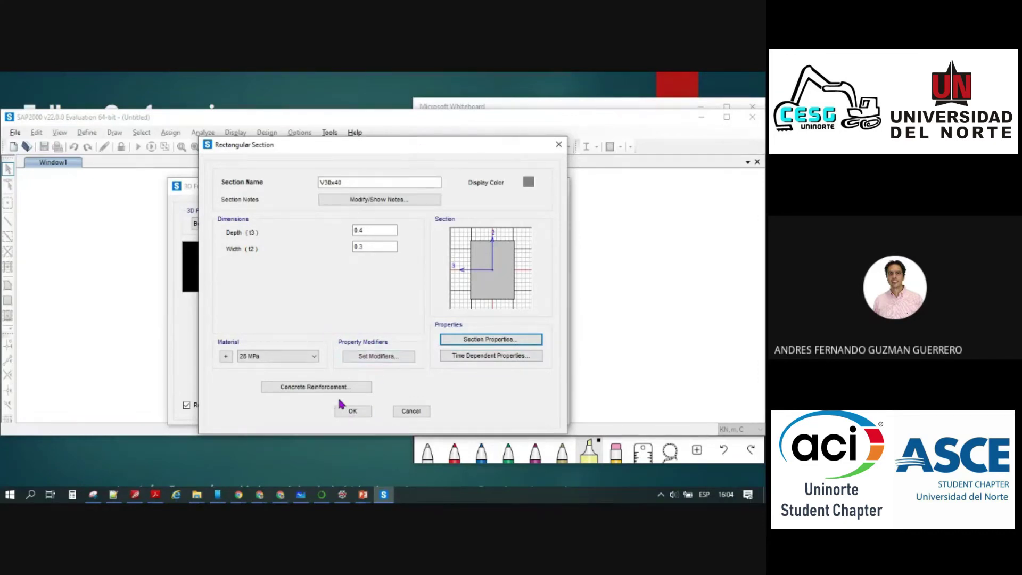
left_click(353, 412)
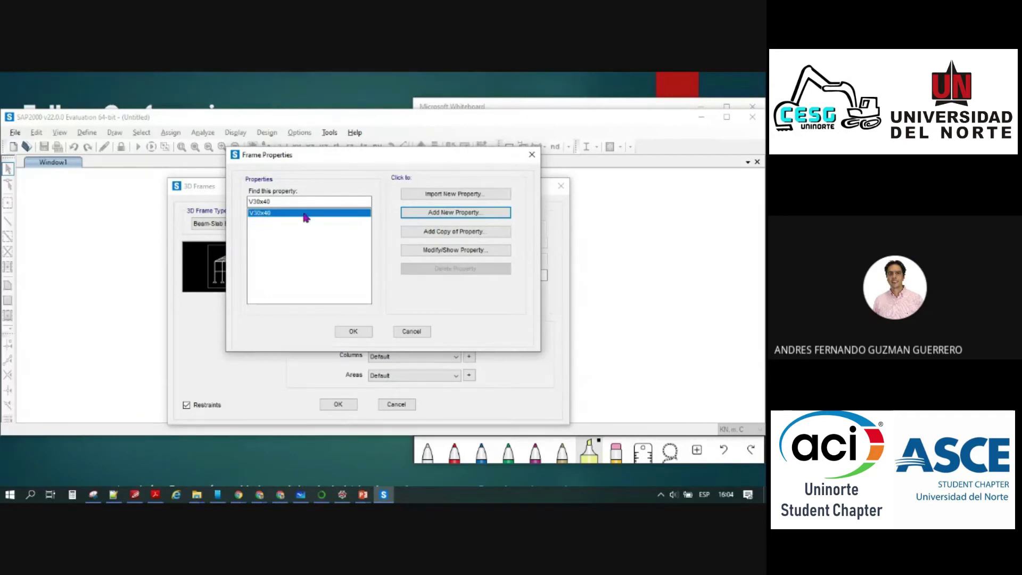
Copy the V30x40 property as a new rectangular section named C30x30 with a depth of 0.3
left_click(494, 236)
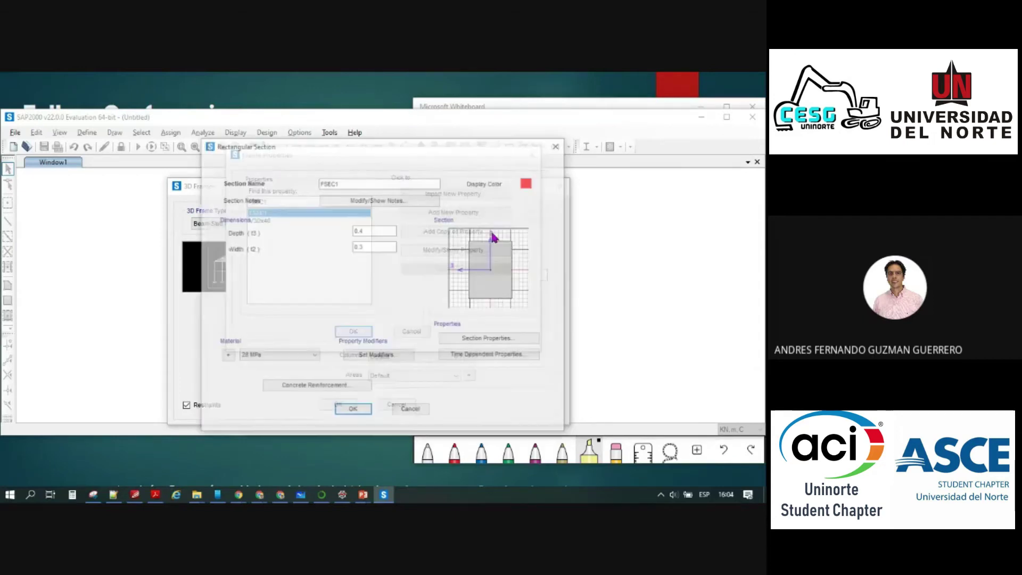
left_click(343, 182)
left_click_drag(343, 182, 313, 199)
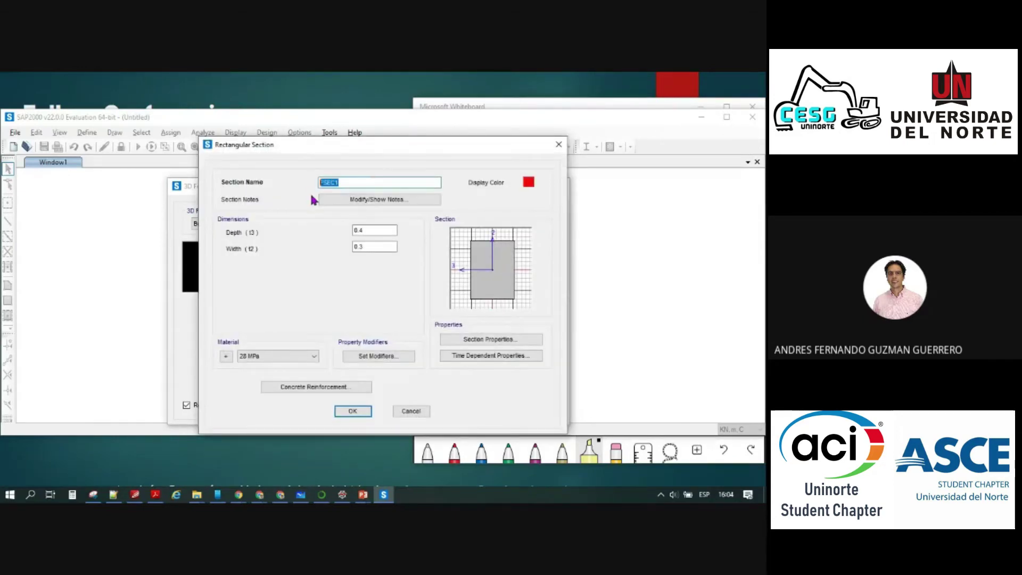
type("C30x30")
left_click(385, 229)
key("BackSpace")
type("3")
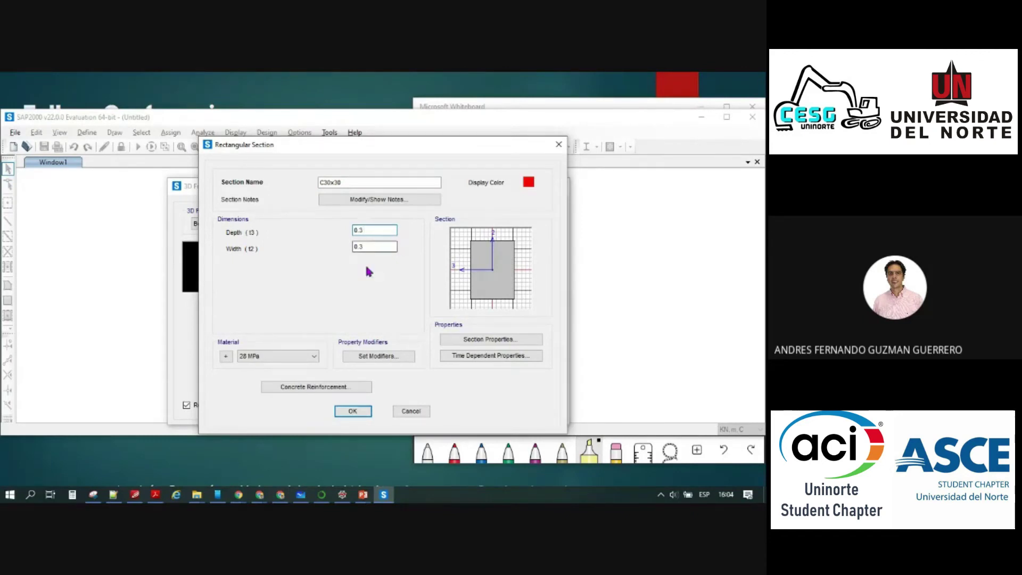
left_click(379, 247)
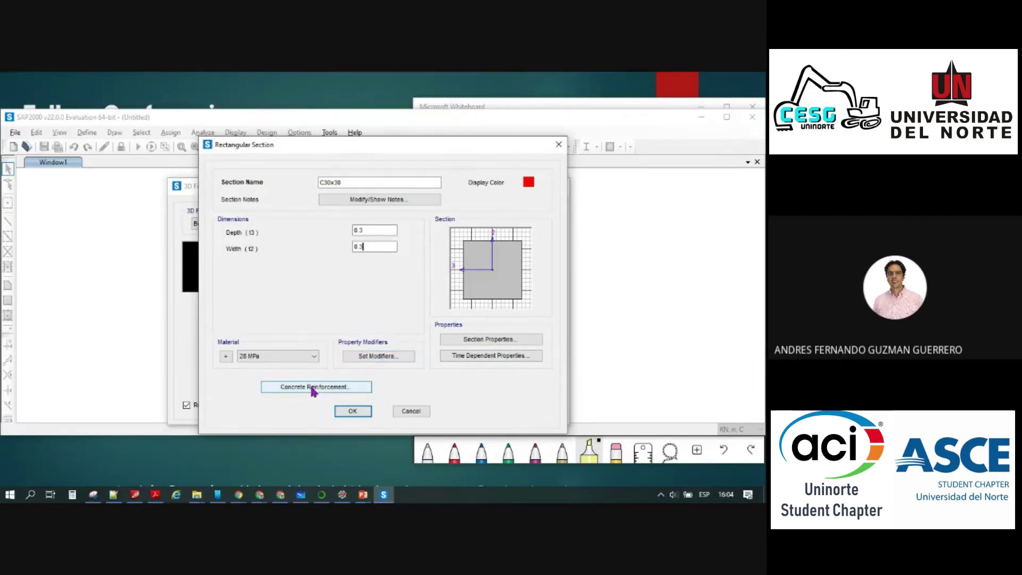
key("ctrl")
Open the concrete reinforcement data of C30x30 and set its design type to Column (P-M2-M3 Design)
left_click(313, 387)
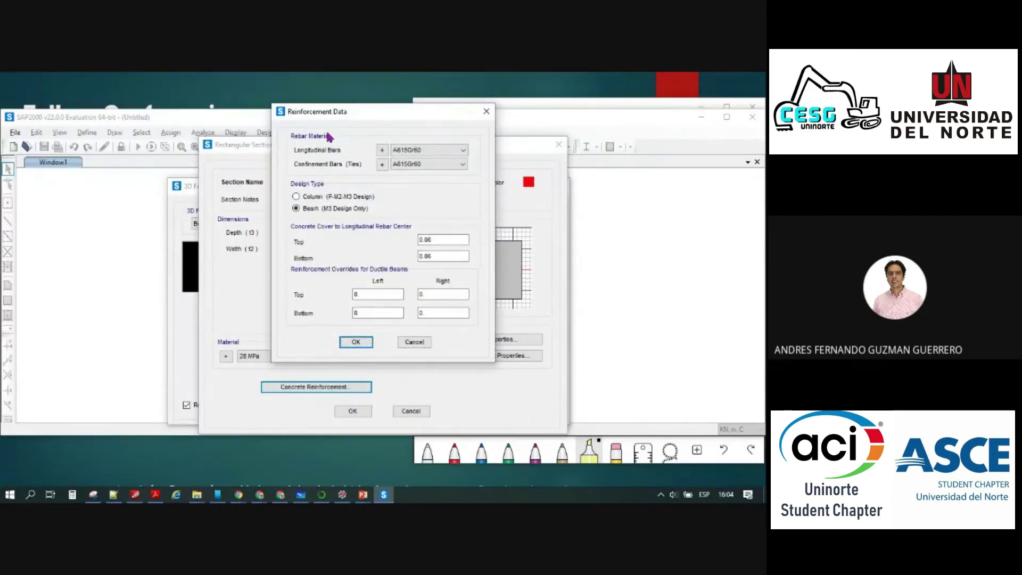
left_click(296, 197)
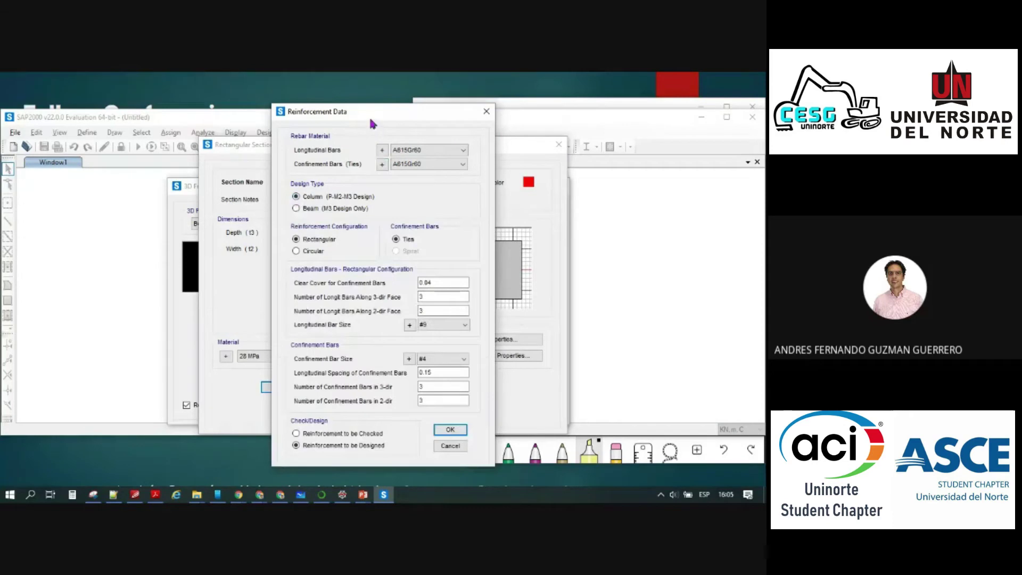
left_click_drag(372, 114, 252, 99)
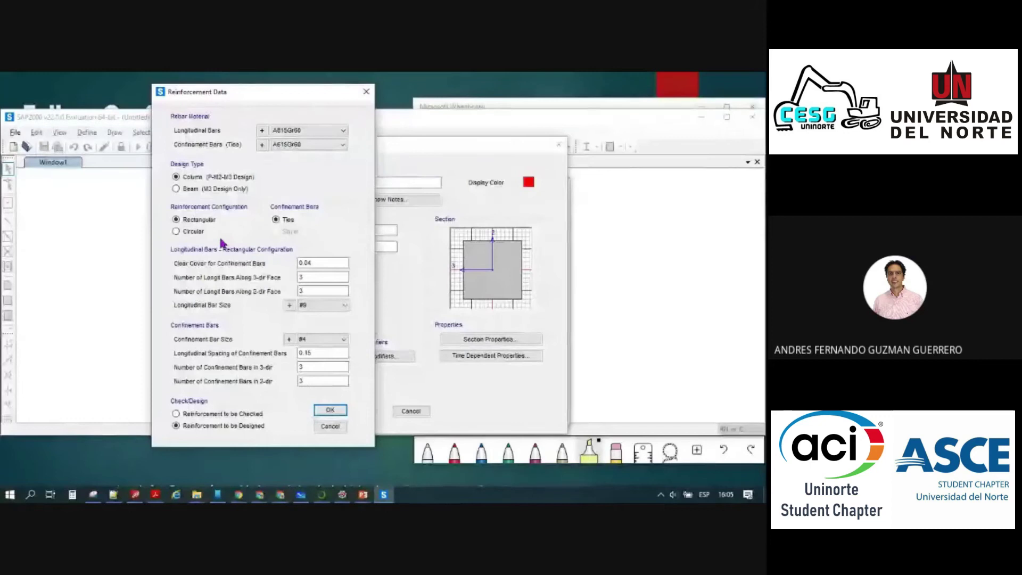
Try the circular reinforcement configuration with spiral confinement, and return to the rectangular one with ties
left_click(184, 232)
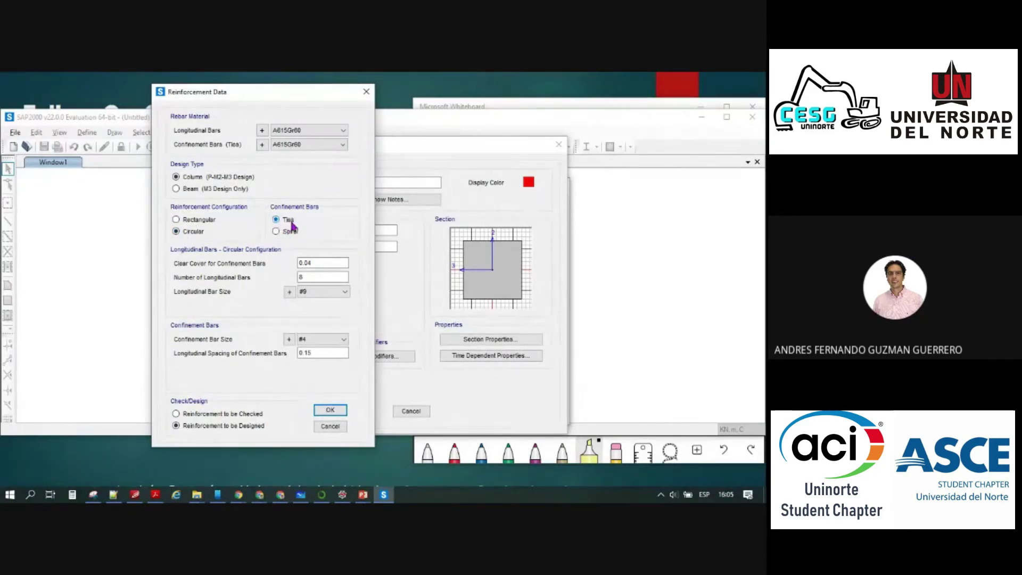
left_click(276, 232)
left_click(276, 219)
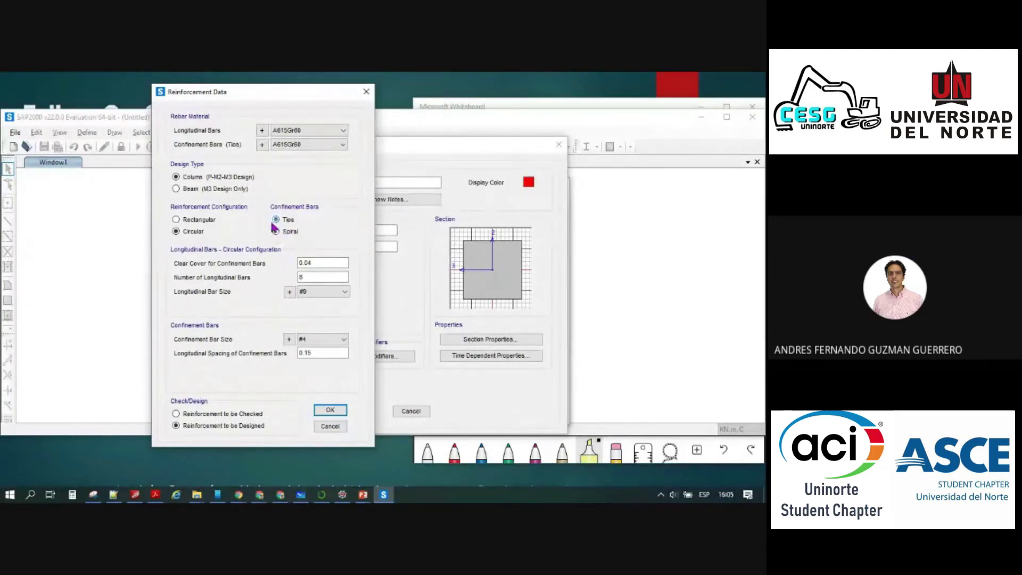
left_click(180, 220)
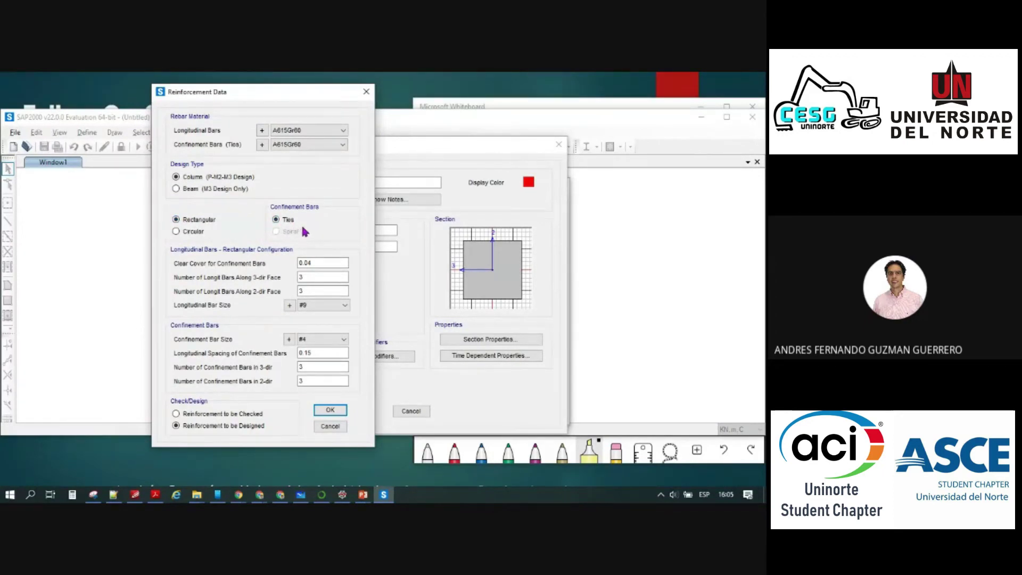
Switch to Microsoft Whiteboard and draw a broken vertical green divider line beside an empty area
key("alt+Tab")
mouse_move(700, 313)
left_mouse_down()
mouse_move(679, 276)
mouse_move(662, 304)
mouse_move(649, 209)
left_mouse_up()
mouse_move(637, 273)
left_mouse_down()
mouse_move(686, 244)
mouse_move(623, 228)
left_mouse_up()
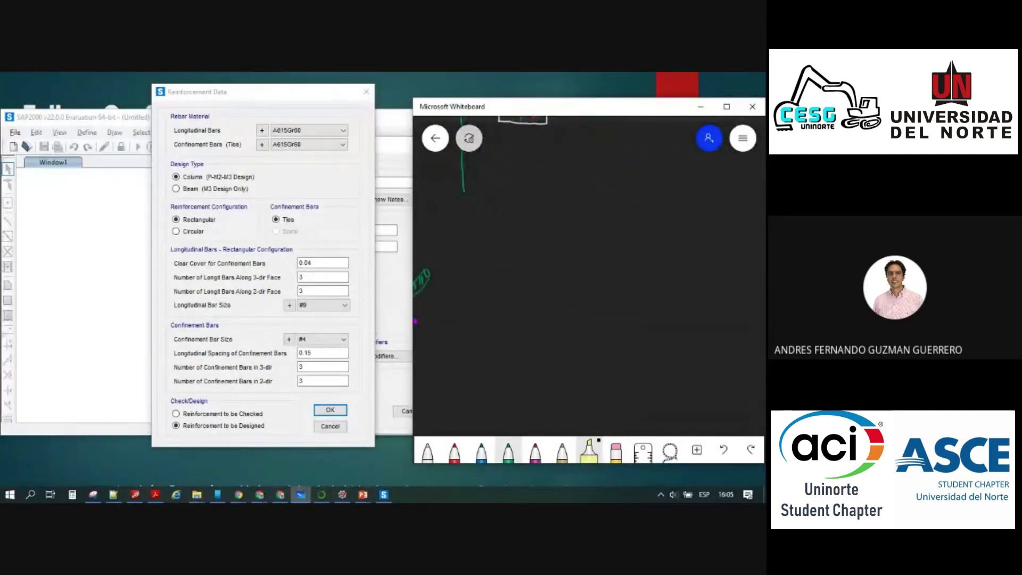
left_click(508, 452)
left_click_drag(470, 233, 465, 407)
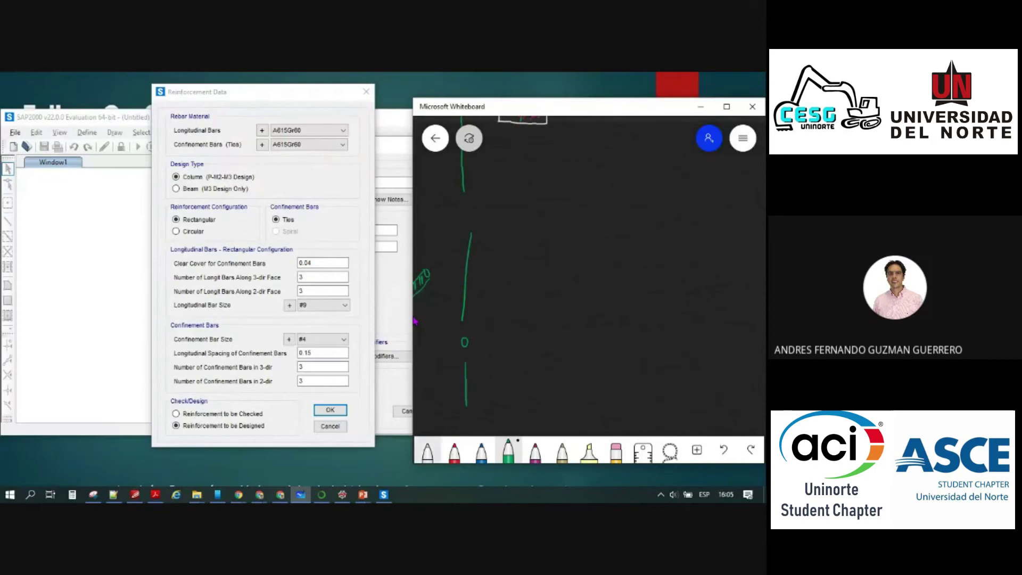
Sketch a rectangular column as a tall white 3D prism in the whiteboard's empty area
left_click(427, 452)
mouse_move(525, 238)
left_mouse_down()
mouse_move(567, 222)
mouse_move(544, 218)
mouse_move(567, 220)
mouse_move(523, 315)
mouse_move(523, 343)
mouse_move(547, 293)
mouse_move(549, 350)
mouse_move(568, 329)
left_mouse_up()
left_click_drag(565, 220, 566, 330)
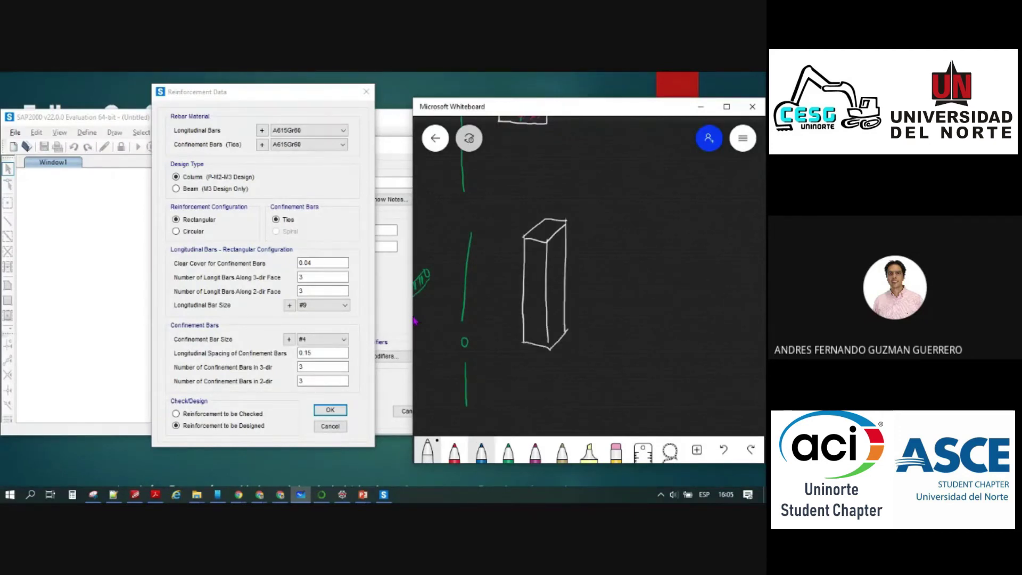
Draw blue longitudinal bars inside and projecting above the rectangular column, with a red tie around the projecting bars
left_click(481, 452)
mouse_move(530, 233)
left_mouse_down()
mouse_move(531, 198)
mouse_move(558, 193)
left_mouse_up()
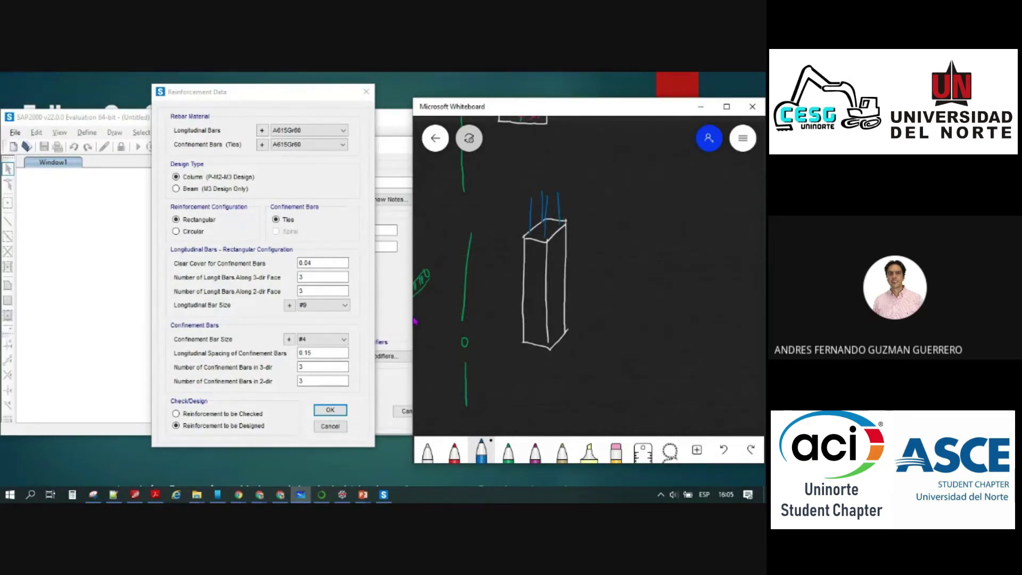
left_click(454, 451)
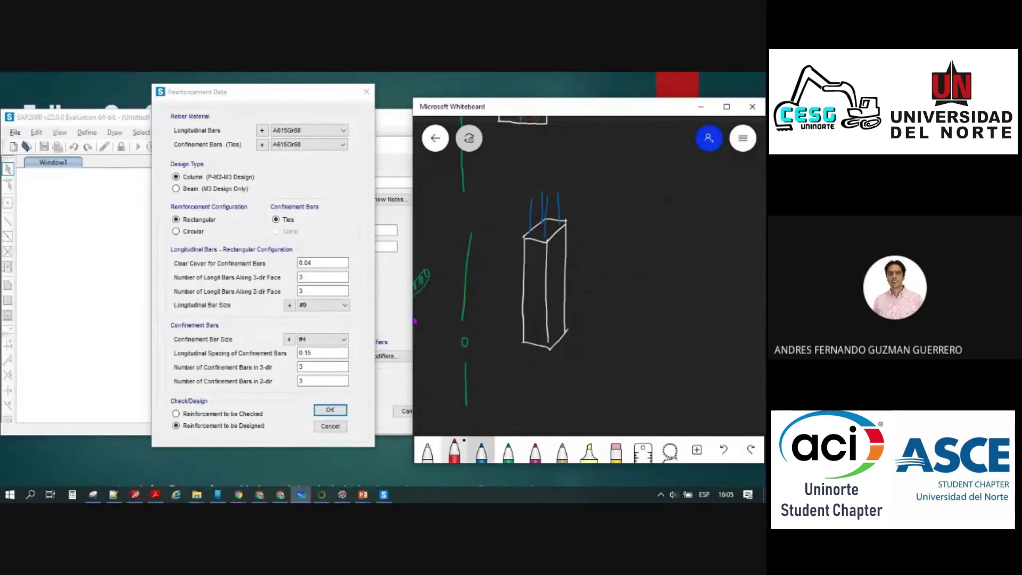
left_click(481, 452)
left_click_drag(560, 273, 562, 294)
left_click(454, 451)
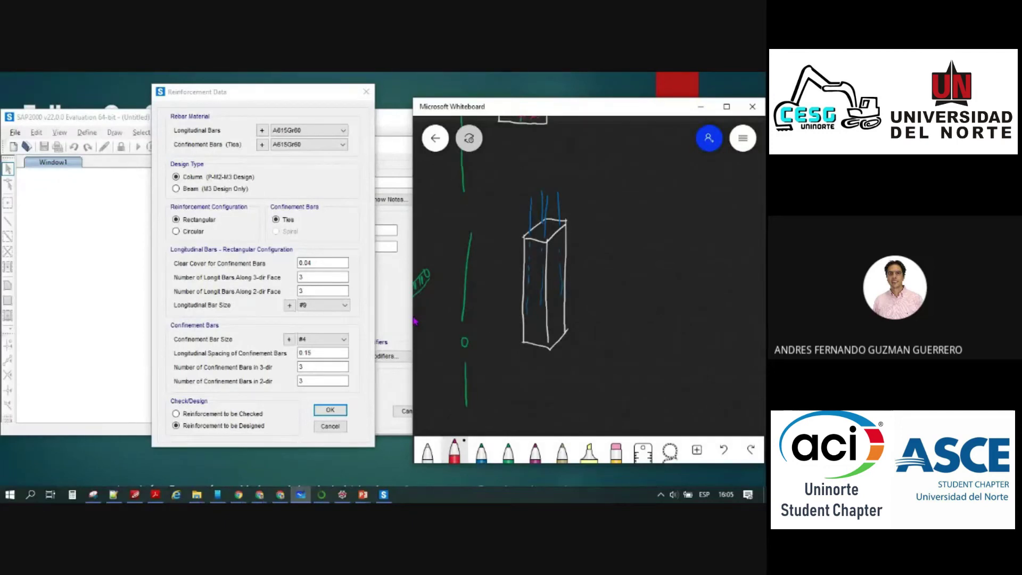
left_click_drag(558, 212, 531, 223)
Sketch the column's square cross-section in white with four blue corner bars and a red tie, plus a separate red hooked tie beside it
left_click(427, 451)
mouse_move(606, 217)
left_mouse_down()
mouse_move(604, 270)
mouse_move(655, 264)
left_mouse_up()
mouse_move(605, 215)
left_mouse_down()
mouse_move(653, 213)
mouse_move(655, 224)
mouse_move(654, 264)
mouse_move(613, 257)
left_mouse_up()
left_click(481, 452)
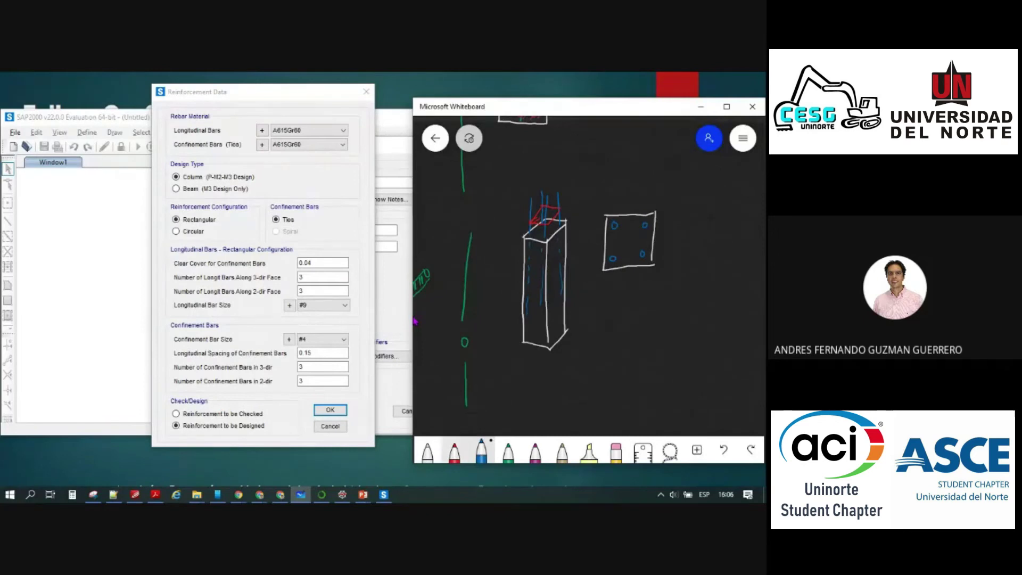
left_click(454, 451)
mouse_move(608, 223)
left_mouse_down()
mouse_move(606, 256)
mouse_move(646, 258)
mouse_move(648, 225)
mouse_move(612, 222)
left_mouse_up()
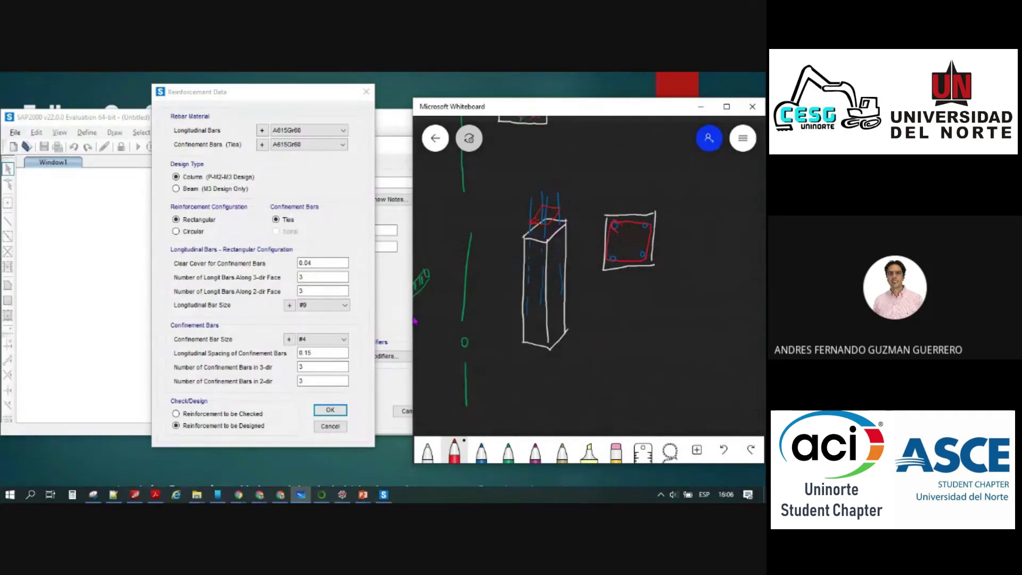
mouse_move(682, 228)
left_mouse_down()
mouse_move(721, 219)
mouse_move(688, 207)
mouse_move(686, 219)
left_mouse_up()
Sketch a white cylindrical column below the square cross-section with blue longitudinal bars projecting above its top
left_click(427, 451)
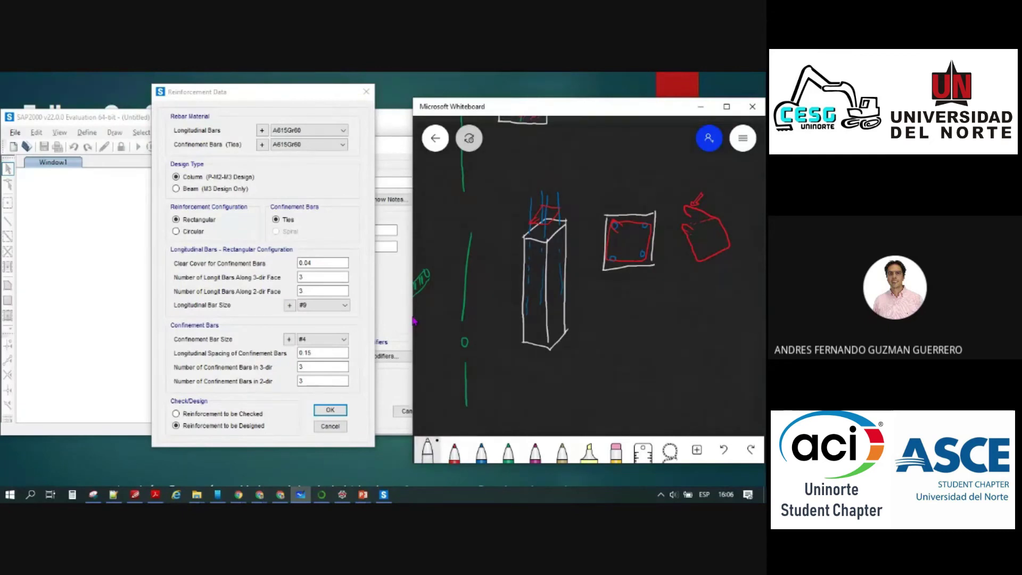
mouse_move(625, 301)
left_mouse_down()
mouse_move(596, 388)
mouse_move(630, 387)
left_mouse_up()
left_click_drag(640, 308, 626, 388)
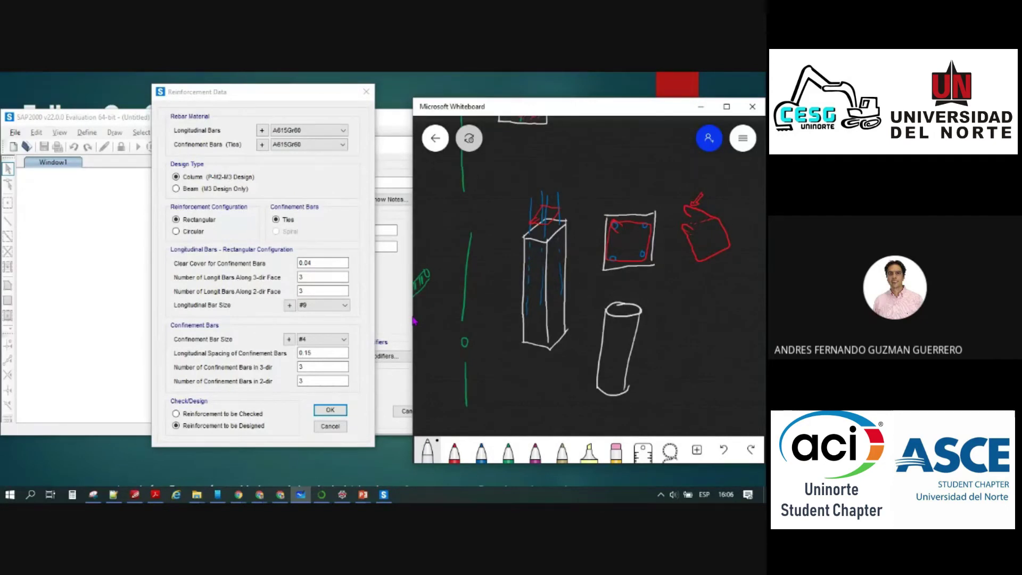
left_click(481, 452)
left_click_drag(607, 319, 598, 387)
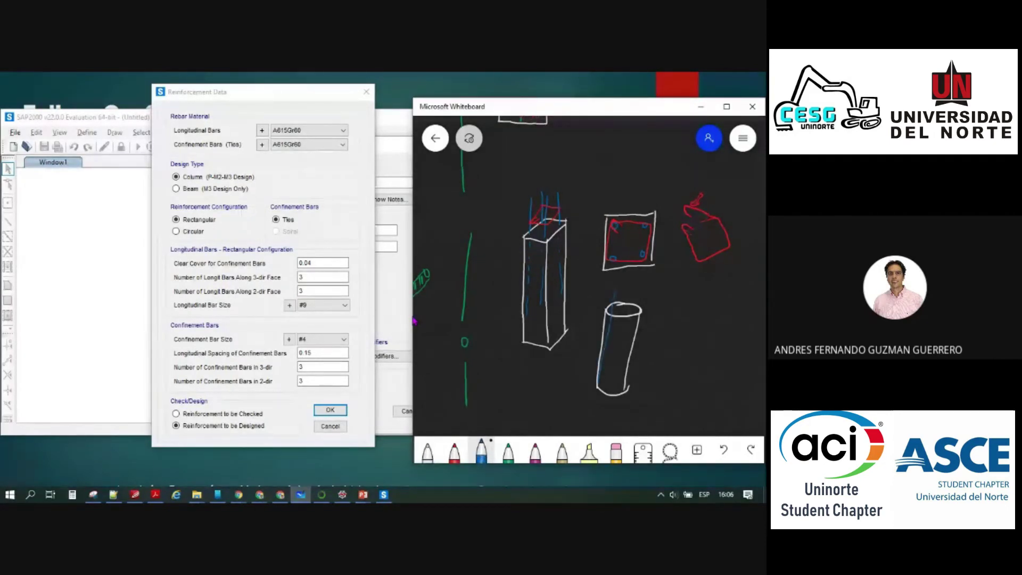
left_click_drag(637, 290, 615, 387)
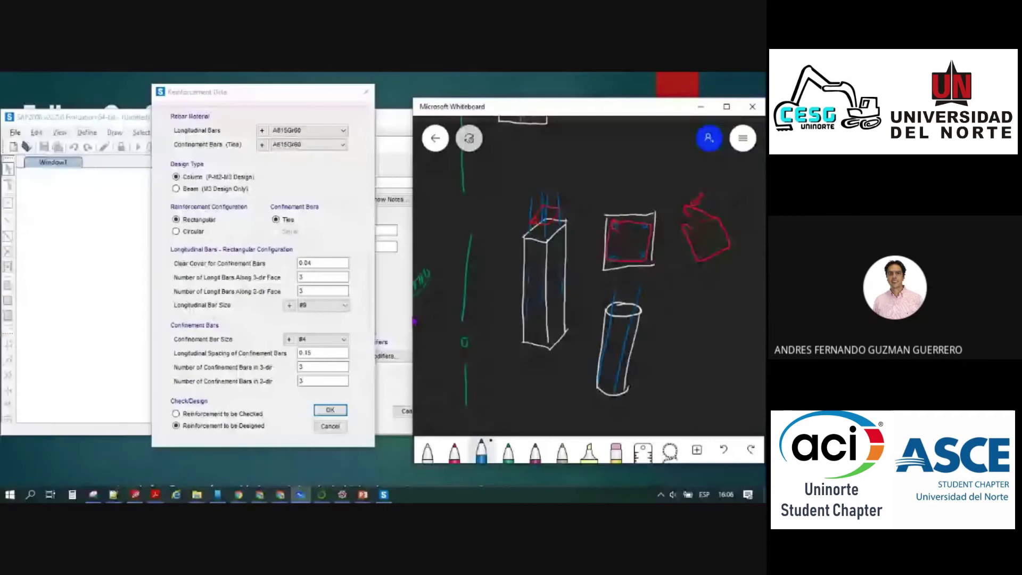
Add a red spiral around the cylindrical column's bars, red spacing arrows beside it, and extra blue bar strokes
left_click(454, 451)
mouse_move(610, 322)
left_mouse_down()
mouse_move(629, 324)
mouse_move(606, 351)
left_mouse_up()
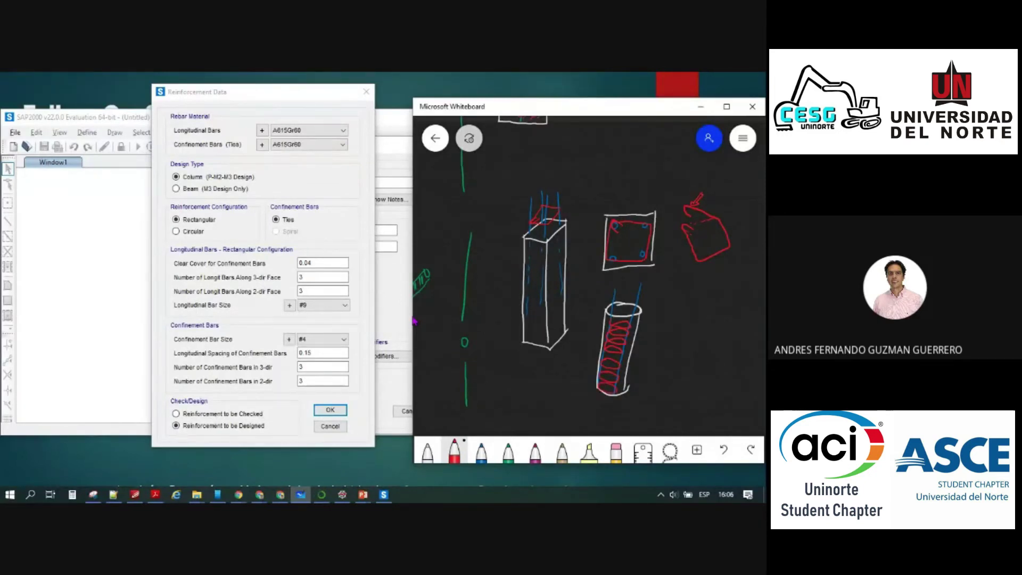
left_click_drag(644, 319, 640, 361)
left_click(481, 451)
left_click_drag(607, 359, 605, 382)
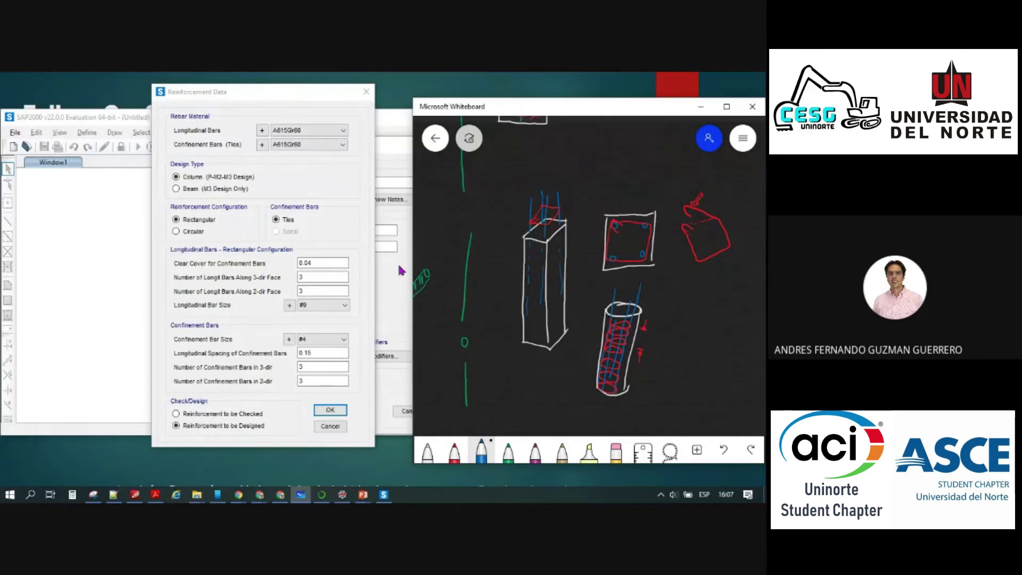
Mark the clear cover at the square cross-section's upper edge with green arrows and label it 40 mm on the whiteboard
left_click(507, 451)
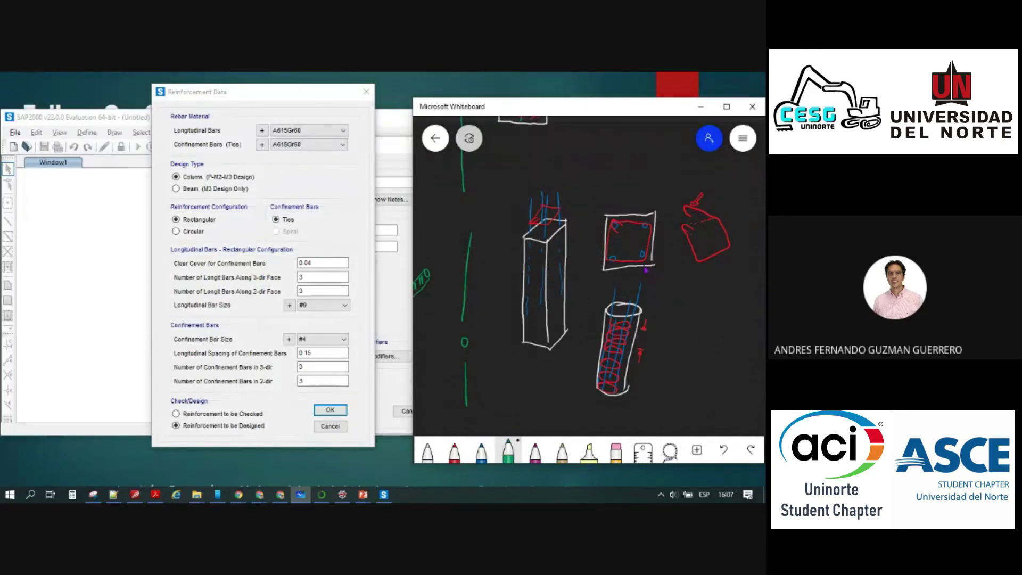
scroll(674, 264, "up", 5, "ctrl")
scroll(674, 265, "up", 1, "ctrl")
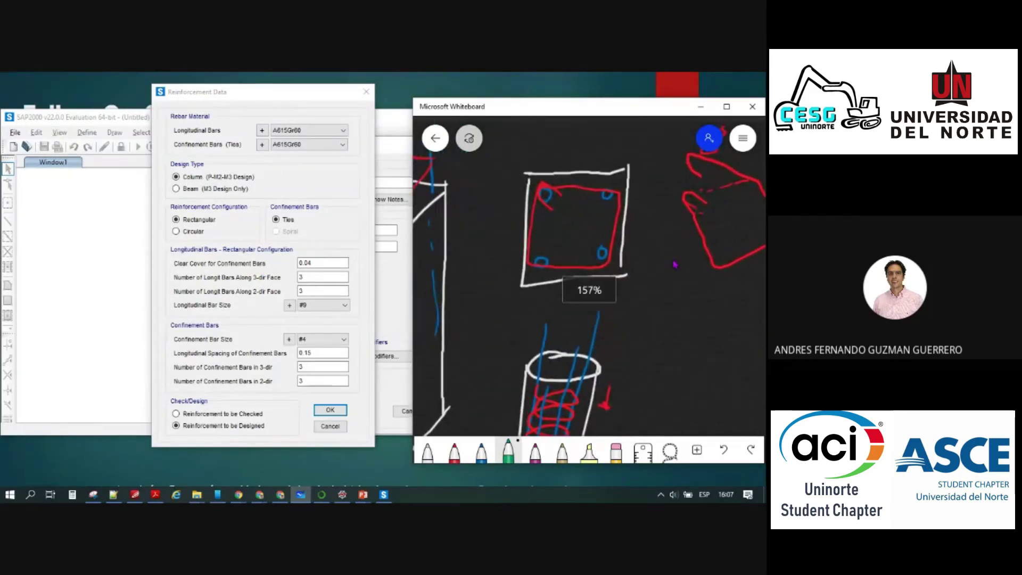
left_click_drag(584, 159, 585, 167)
left_click_drag(580, 162, 583, 200)
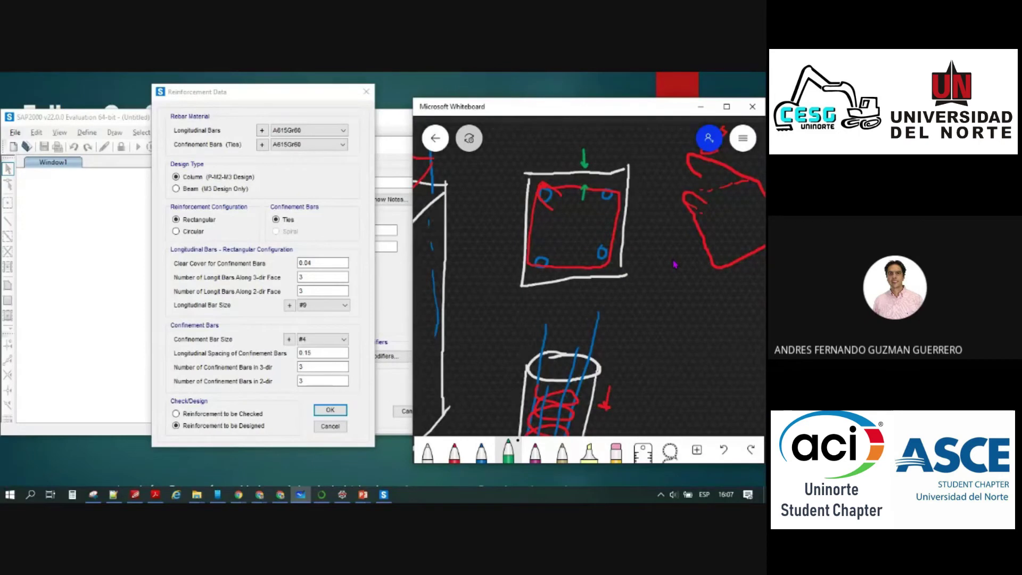
left_click_drag(596, 175, 616, 146)
left_click_drag(620, 136, 622, 135)
left_click_drag(629, 145, 652, 144)
left_click(314, 263)
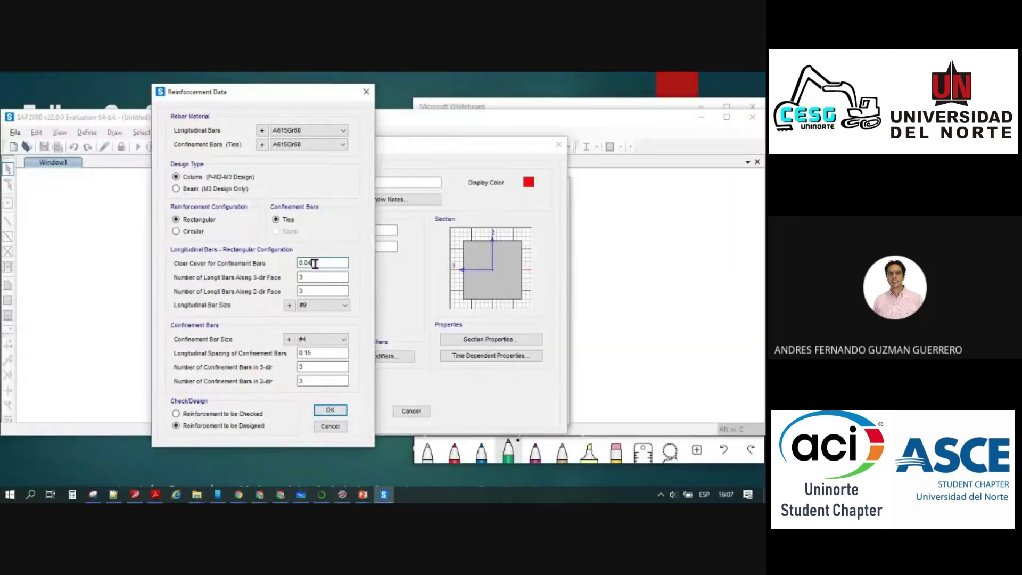
key("alt+Tab")
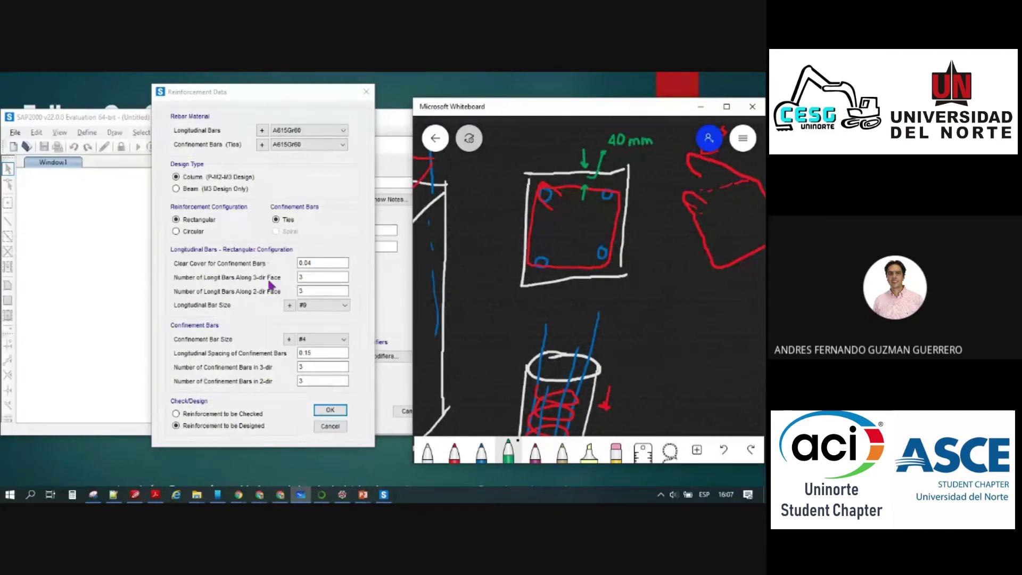
Sketch a second white square cross-section beside the cylindrical column and place blue bars around it, three along each face
left_click(307, 291)
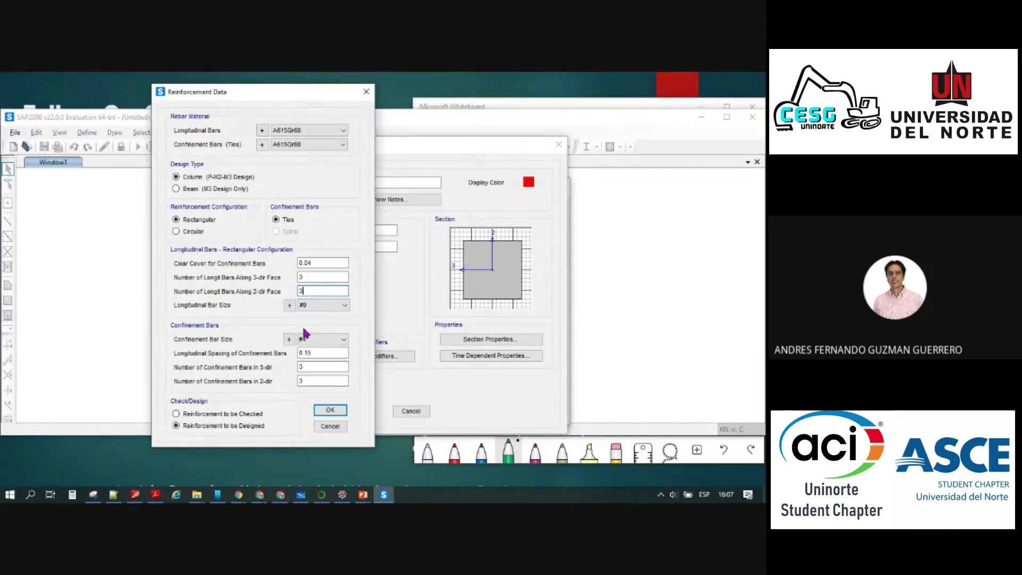
key("alt+Tab")
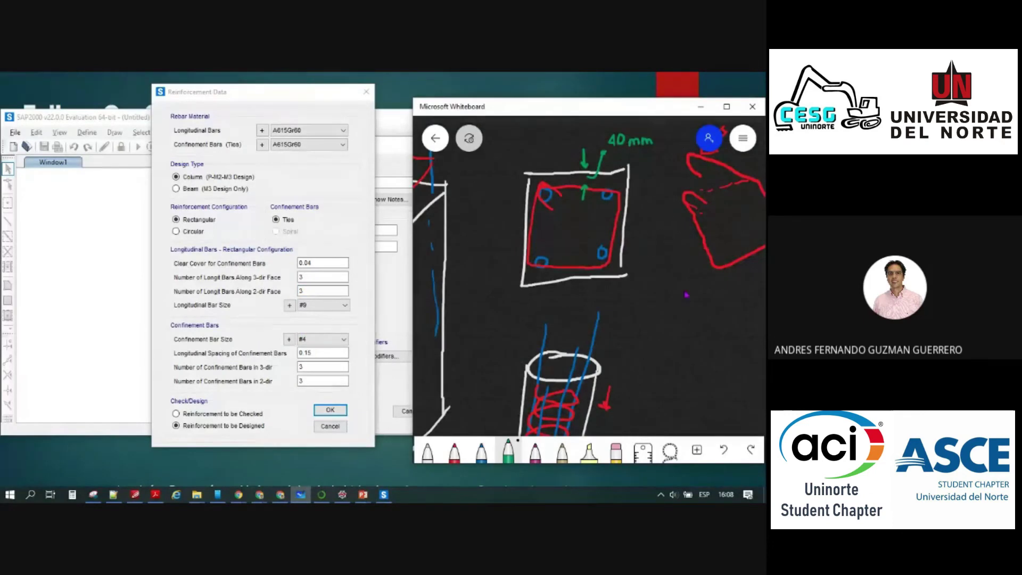
scroll(686, 313, "down", 2)
mouse_move(680, 346)
right_mouse_down()
mouse_move(641, 279)
mouse_move(548, 202)
right_mouse_up()
scroll(687, 312, "down", 2)
scroll(685, 312, "down", 2)
right_click_drag(684, 330, 696, 346)
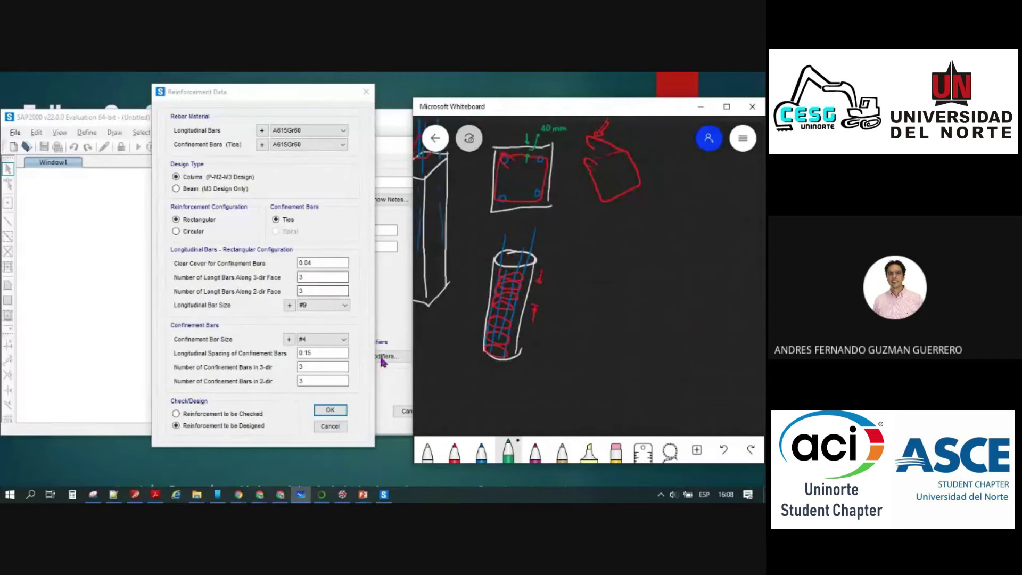
left_click(428, 455)
mouse_move(596, 259)
left_mouse_down()
mouse_move(599, 314)
mouse_move(646, 315)
left_mouse_up()
mouse_move(595, 256)
left_mouse_down()
mouse_move(658, 266)
mouse_move(656, 306)
left_mouse_up()
left_click(481, 452)
left_click_drag(605, 264, 606, 265)
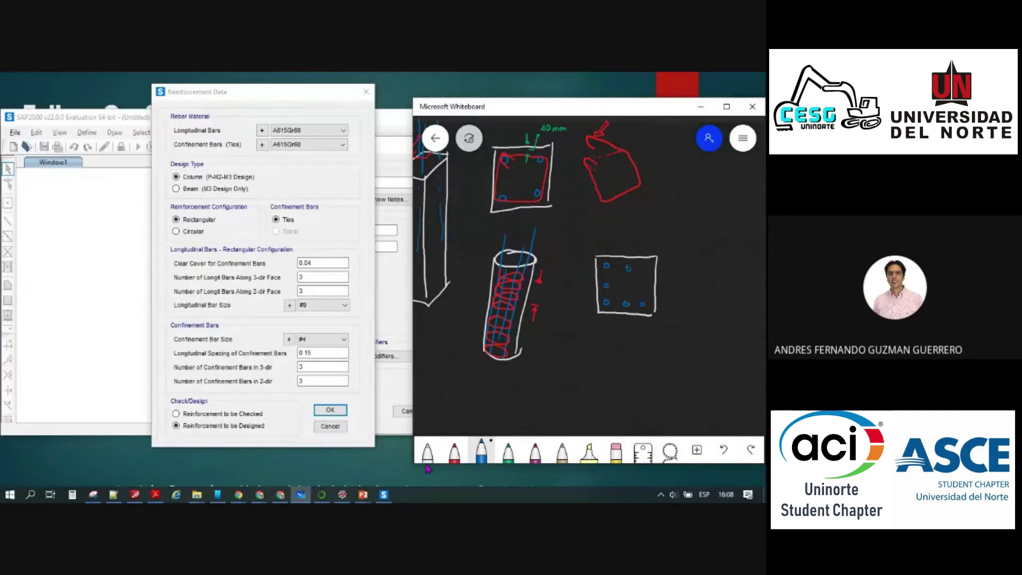
Add green local axes 2 and 3 to the eight-bar cross-section and trace its left and upper faces in red
left_click(508, 452)
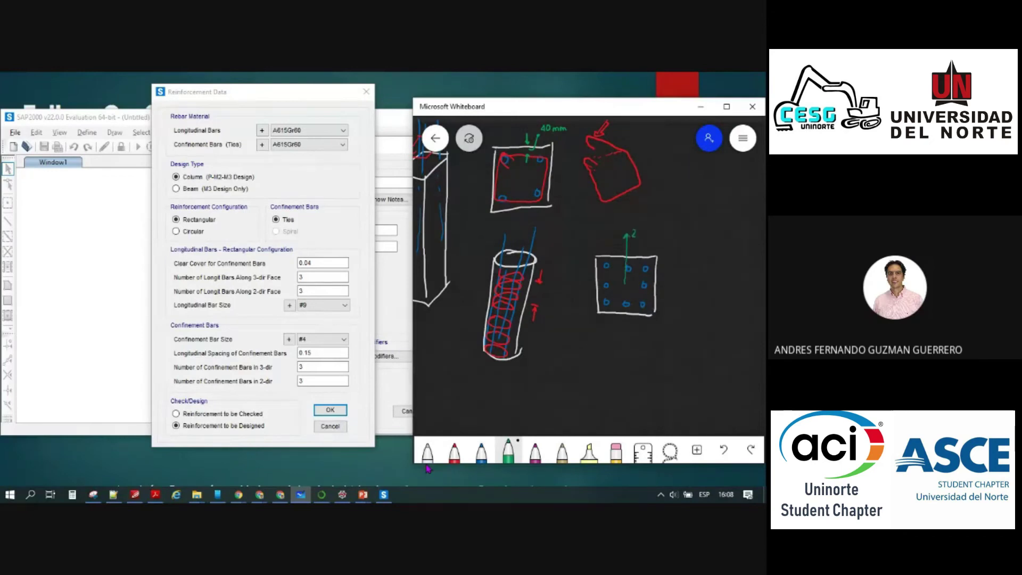
left_click_drag(625, 283, 598, 283)
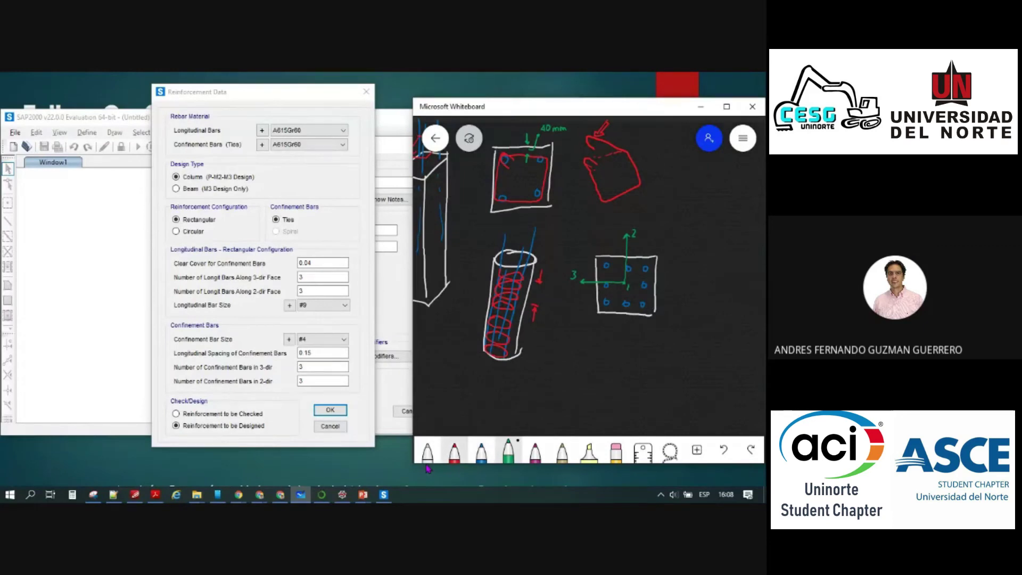
left_click(454, 452)
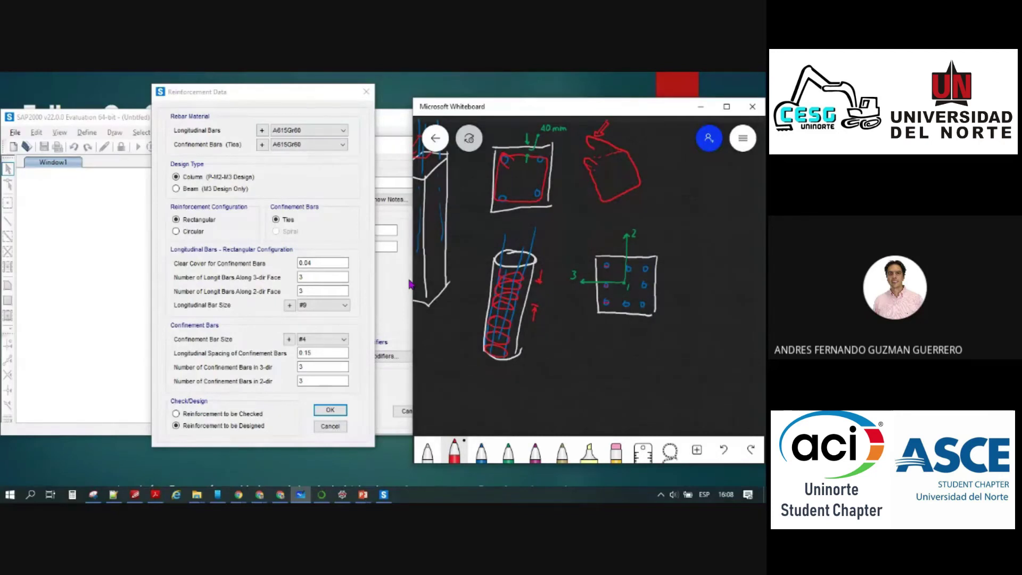
left_click_drag(595, 257, 597, 305)
left_click_drag(612, 254, 656, 257)
Draw blue leader lines from the eight-bar section's bars and label them 8 Ø 9"
left_click(481, 451)
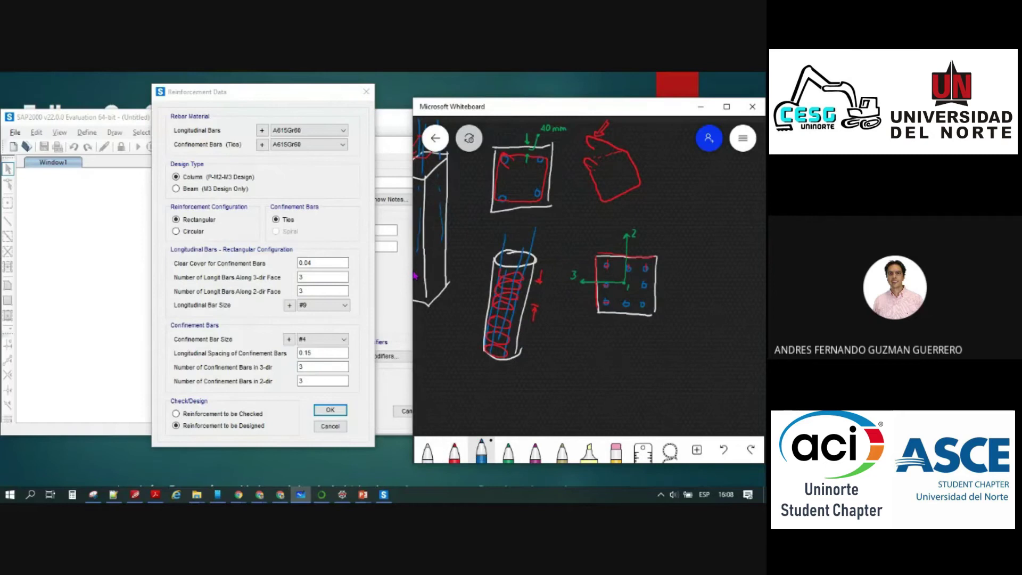
mouse_move(658, 263)
left_mouse_down()
mouse_move(681, 254)
mouse_move(654, 289)
left_mouse_up()
mouse_move(712, 244)
left_mouse_down()
mouse_move(714, 257)
mouse_move(729, 252)
left_mouse_up()
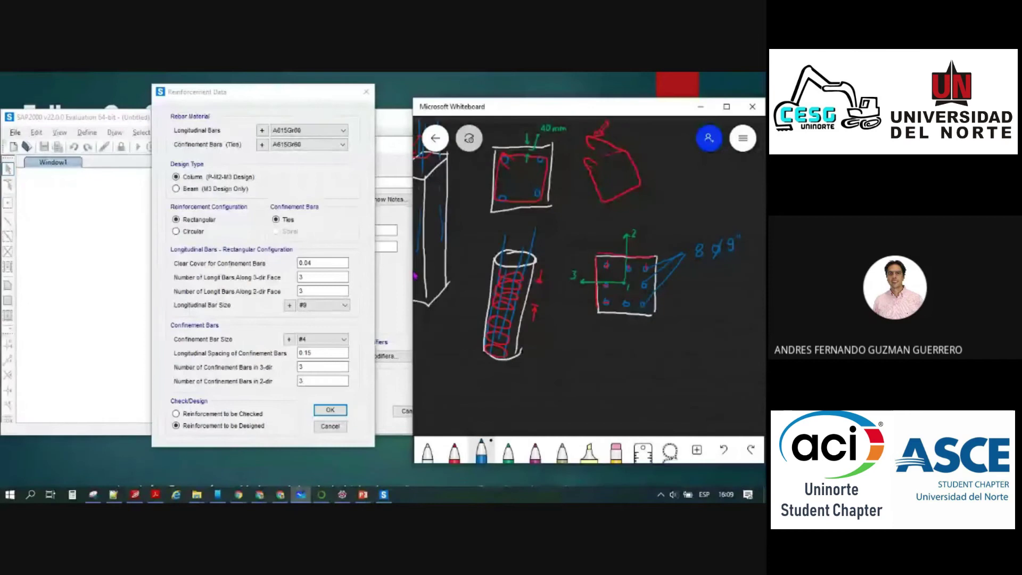
Set the column's longitudinal bar size to #8 in the SAP2000 reinforcement data
left_click(344, 309)
left_click(343, 305)
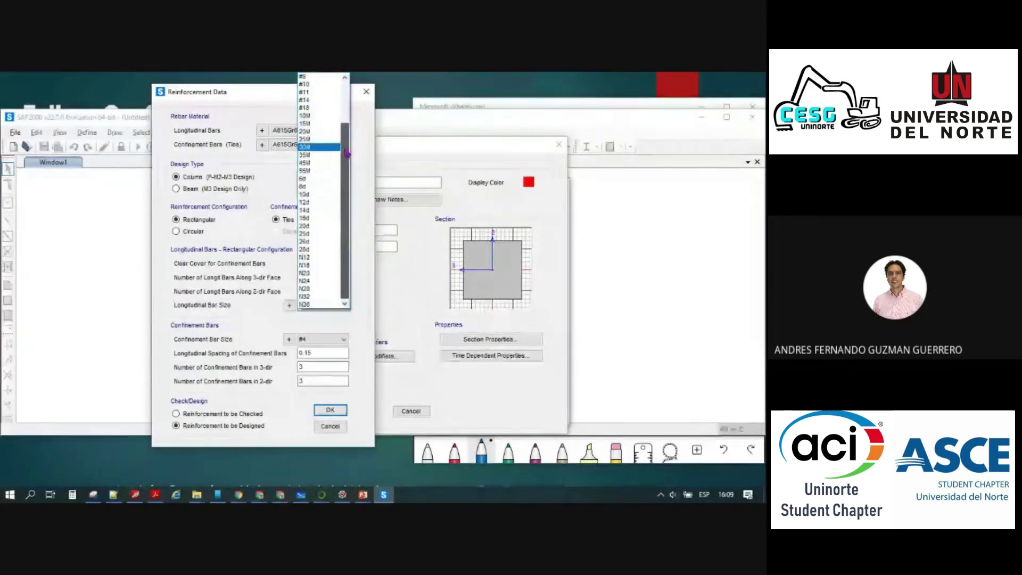
left_click(286, 283)
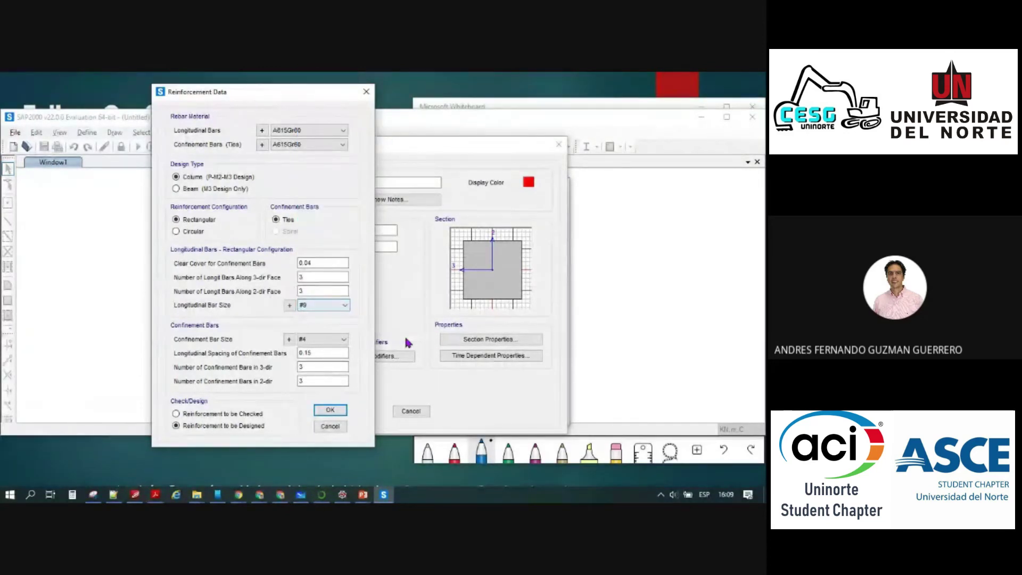
left_click(345, 305)
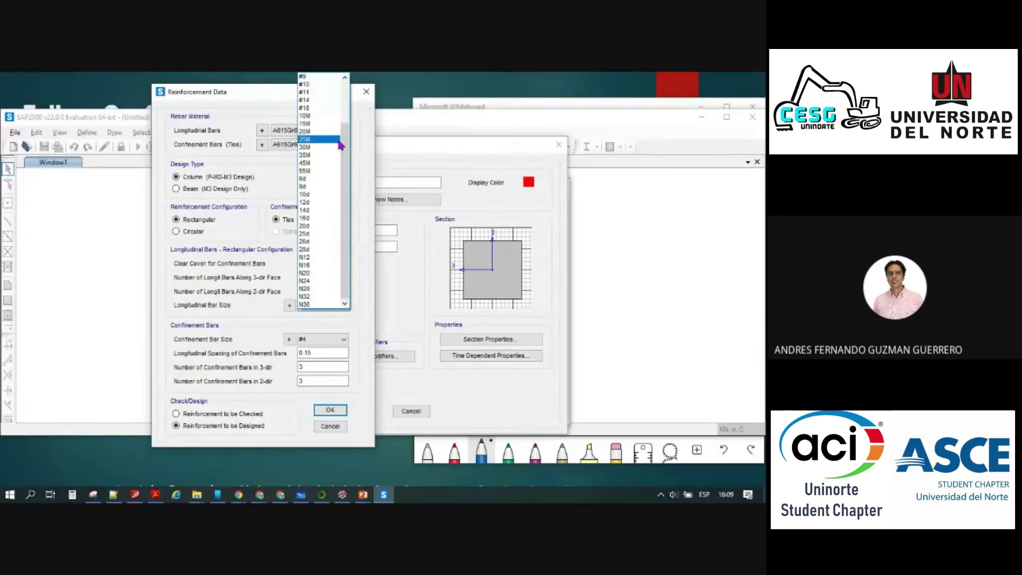
left_click_drag(347, 142, 346, 125)
left_click(311, 93)
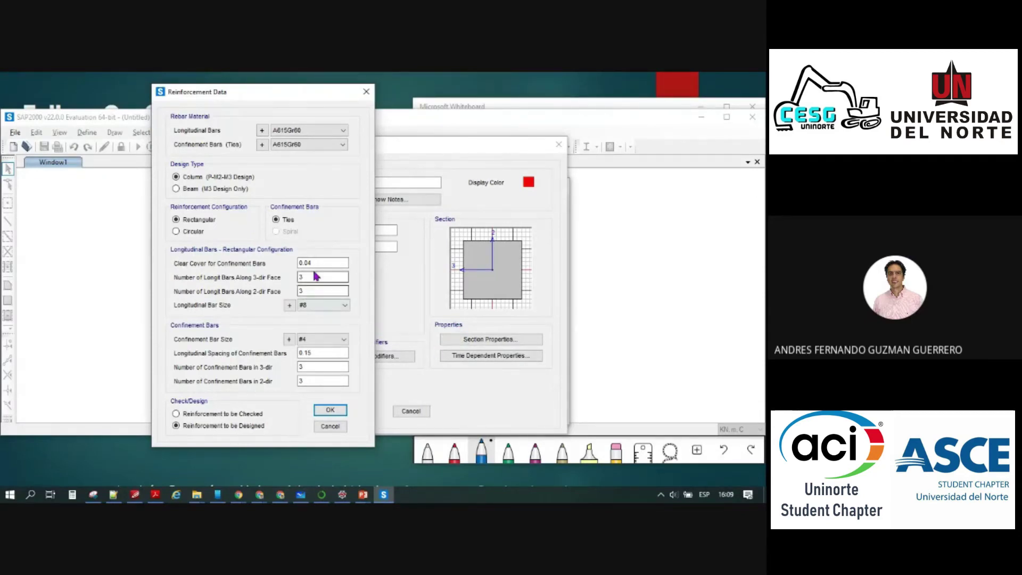
key("alt+Tab")
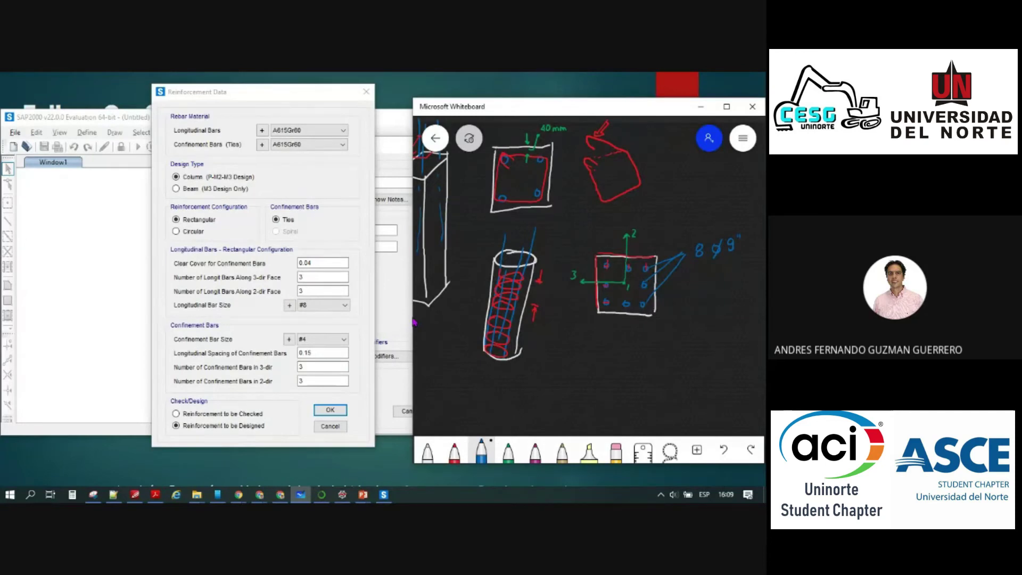
Set the column's confinement bar size to #3
left_click(344, 339)
left_click_drag(345, 136, 345, 121)
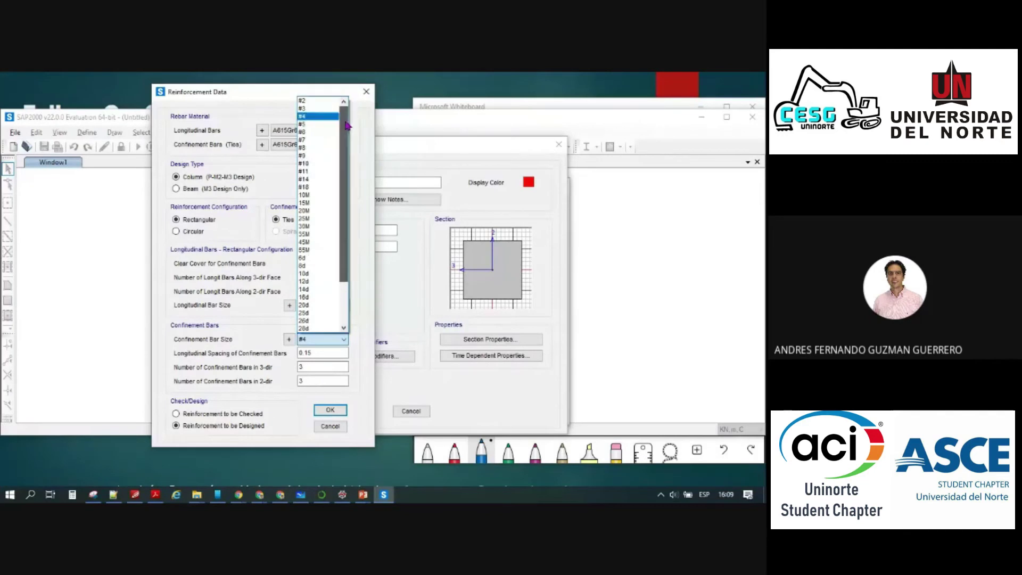
left_click(317, 109)
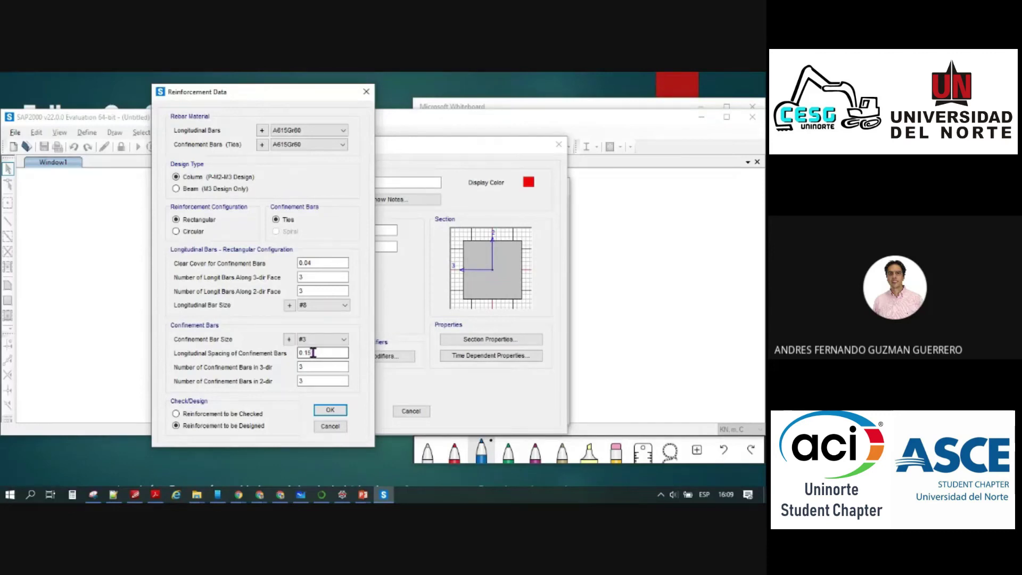
Label the cylindrical column's spiral spacing with a blue S and add a second red-arrowed S spacing mark near its base on the whiteboard
left_click(300, 495)
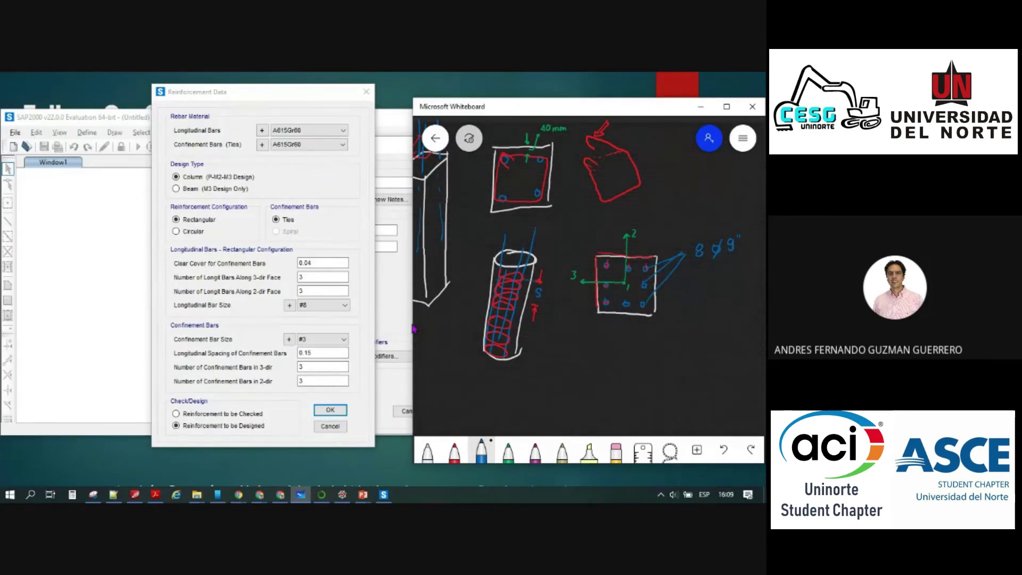
mouse_move(535, 307)
left_mouse_down()
mouse_move(525, 309)
mouse_move(534, 297)
left_mouse_up()
left_click(427, 451)
left_click(481, 451)
left_click(454, 451)
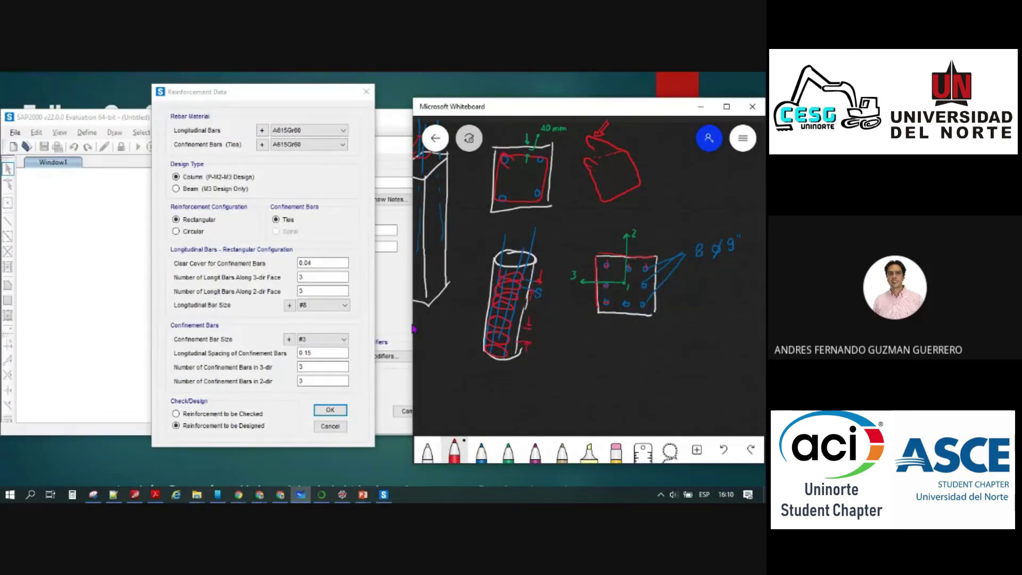
left_click(481, 452)
Set the number of confinement bars to 2 in both the 3-direction and the 2-direction in SAP2000
left_click(330, 351)
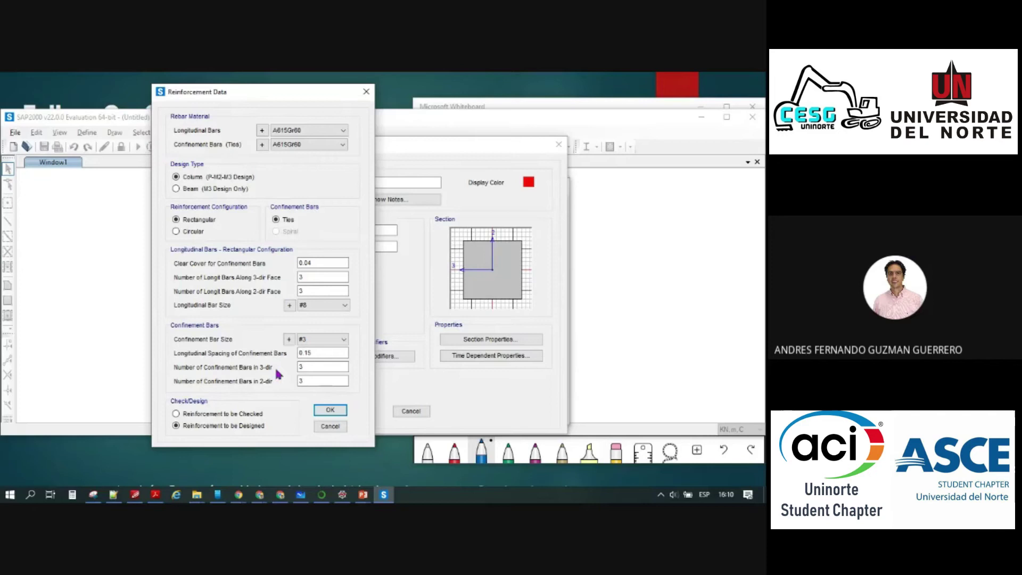
double_click(299, 367)
double_click(306, 367)
type("2")
double_click(306, 380)
type("2")
Draw a hooked red tie around the eight bars on the whiteboard, plus blue shear arrows labelled V2 and V3
key("alt+Tab")
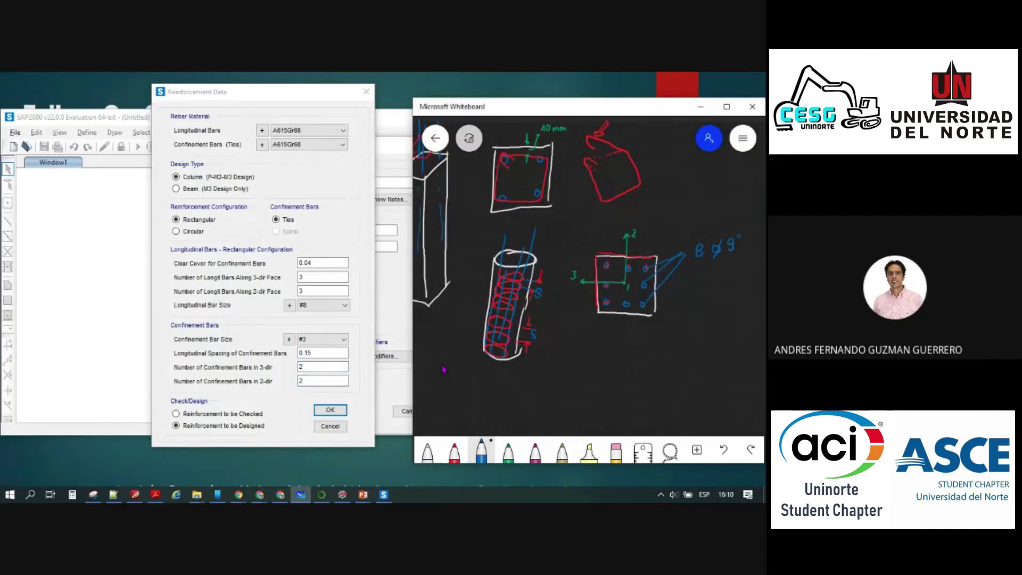
mouse_move(605, 303)
left_mouse_down()
mouse_move(642, 308)
mouse_move(644, 299)
mouse_move(608, 263)
left_mouse_up()
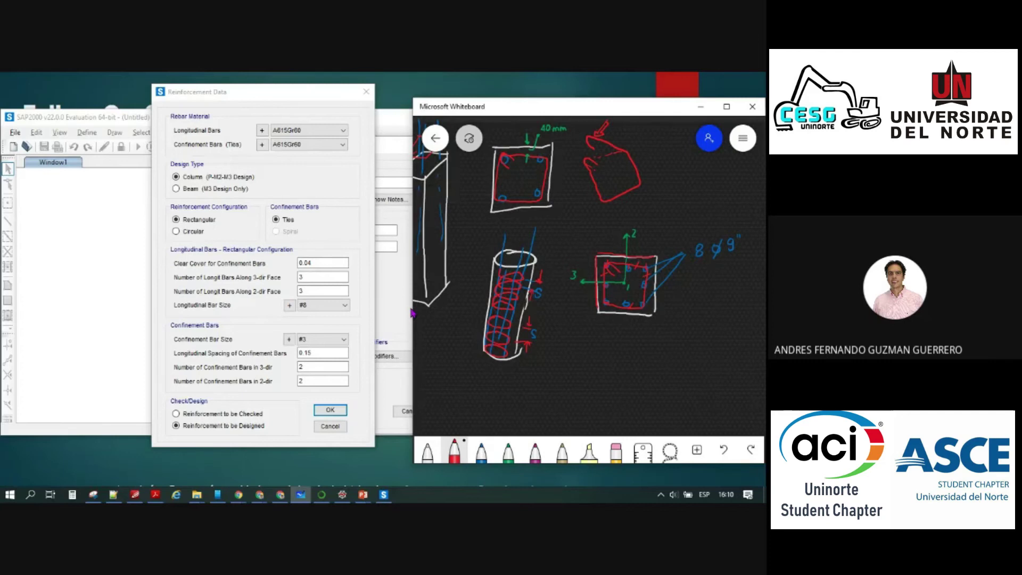
left_click(482, 452)
left_click_drag(638, 236, 653, 237)
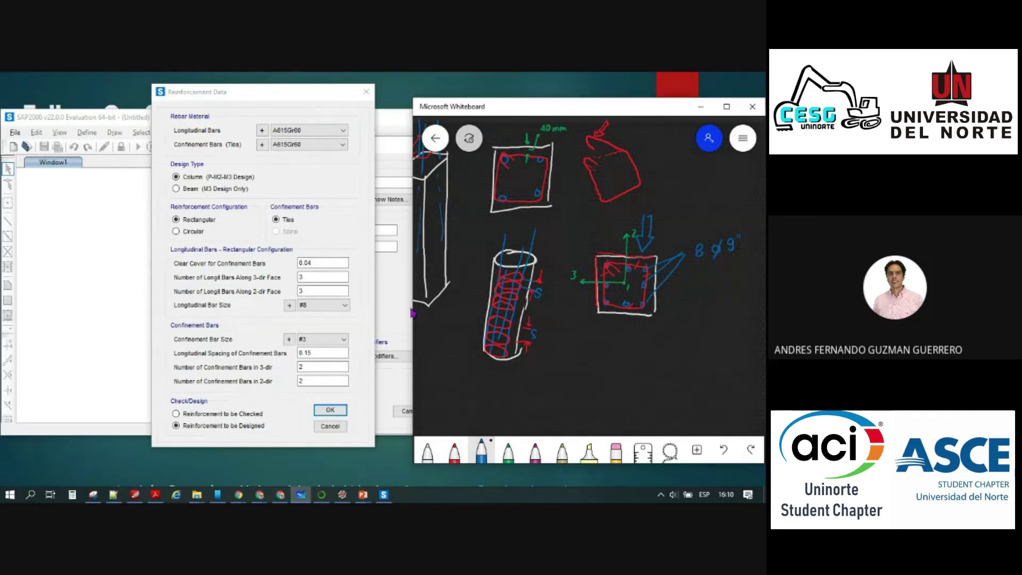
left_click_drag(658, 289, 670, 304)
left_click_drag(681, 295, 687, 307)
left_click(313, 381)
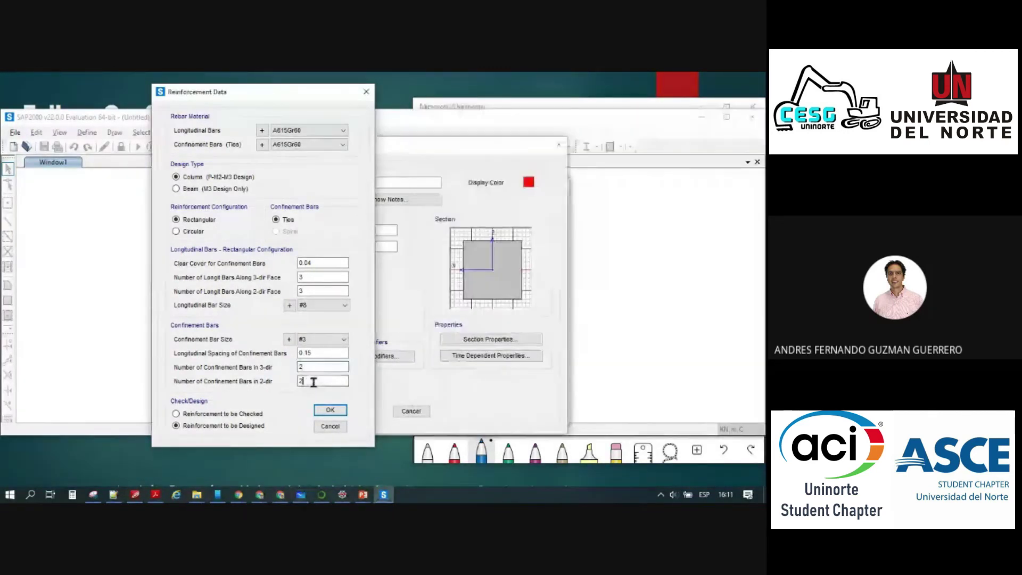
left_click(329, 365)
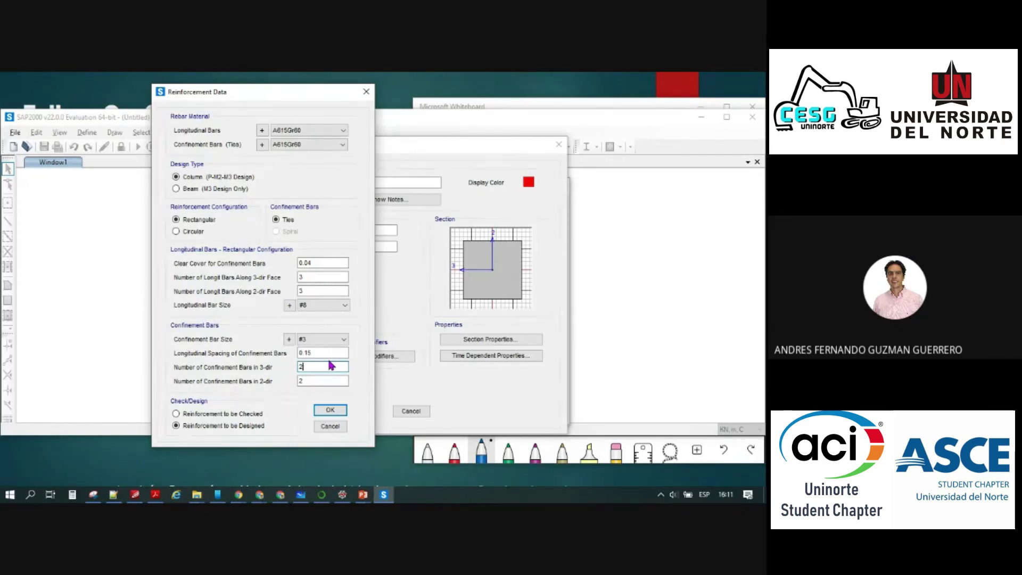
key("alt+Tab")
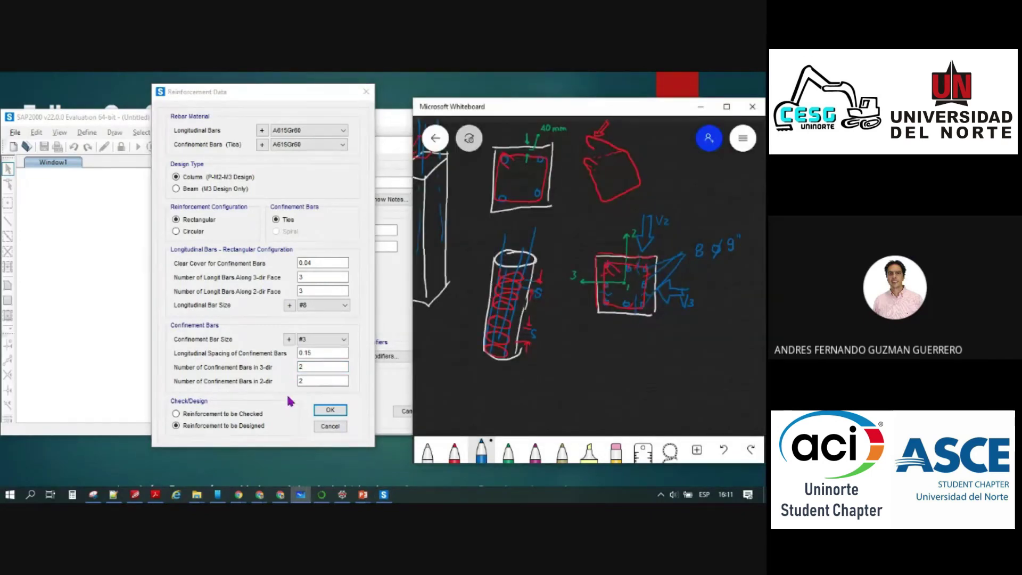
Keep the column reinforcement set to be designed and accept the reinforcement data, the C30x30 section and the frame properties in SAP2000
left_click(176, 414)
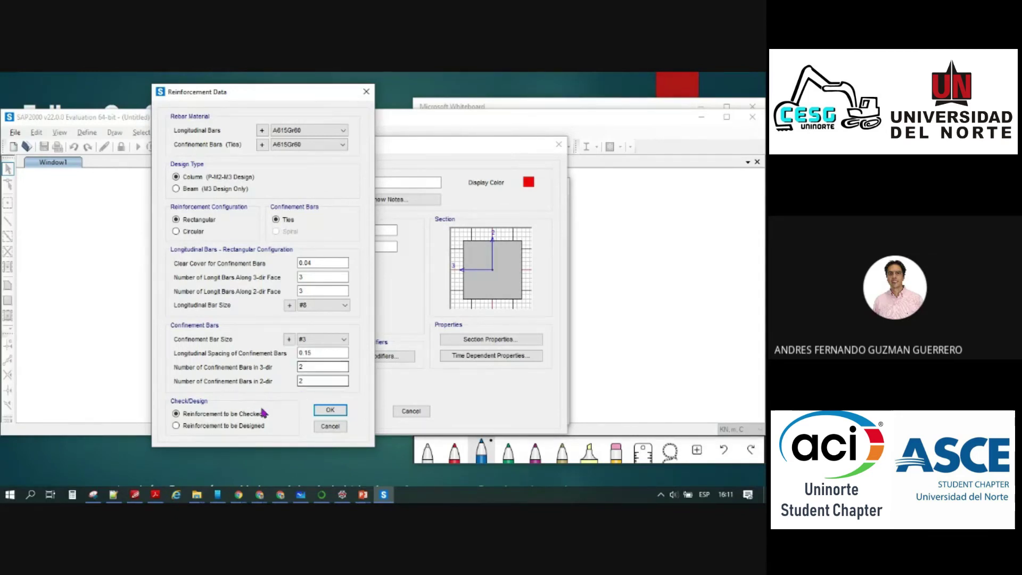
left_click(177, 426)
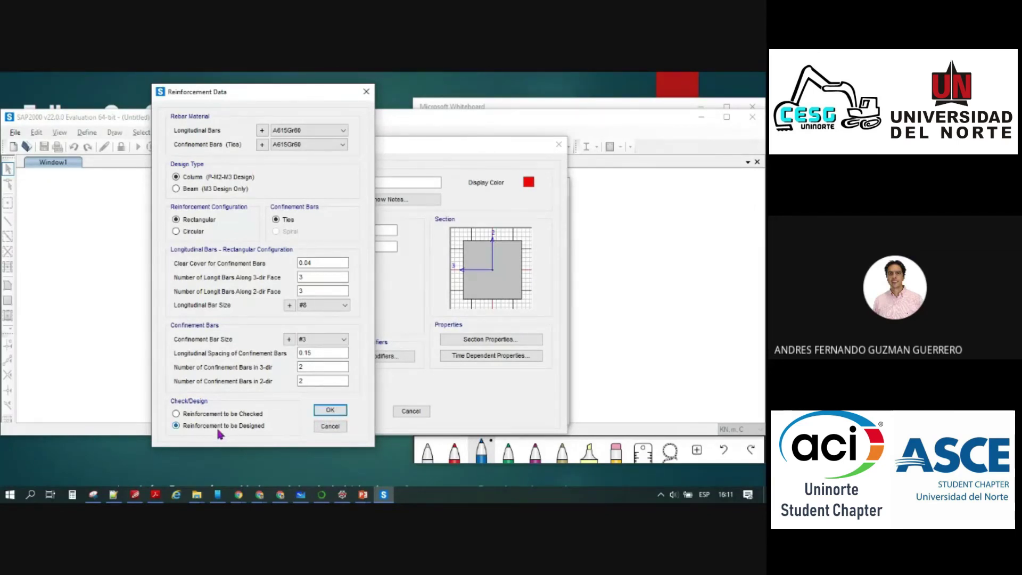
left_click(331, 411)
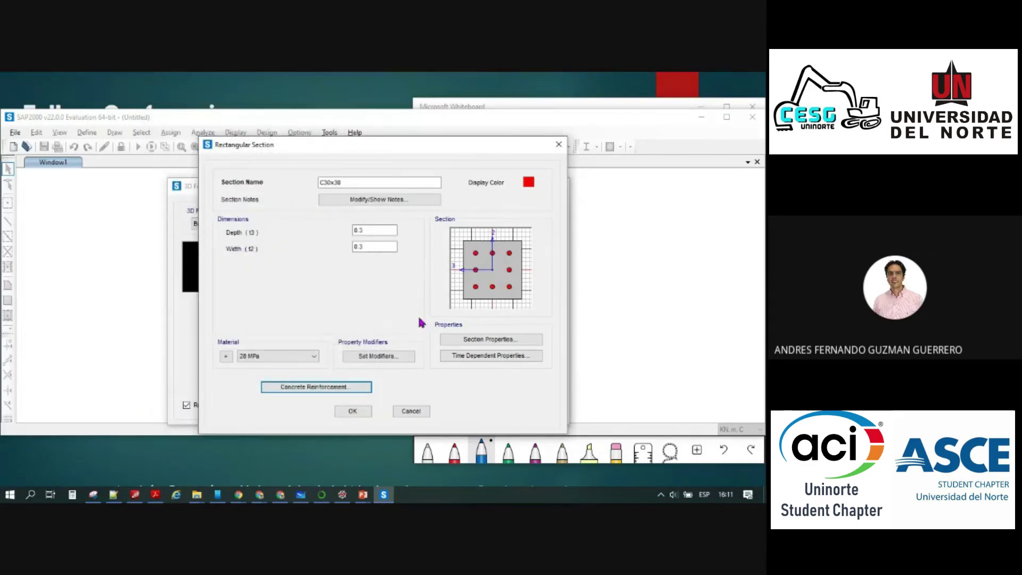
left_click(353, 414)
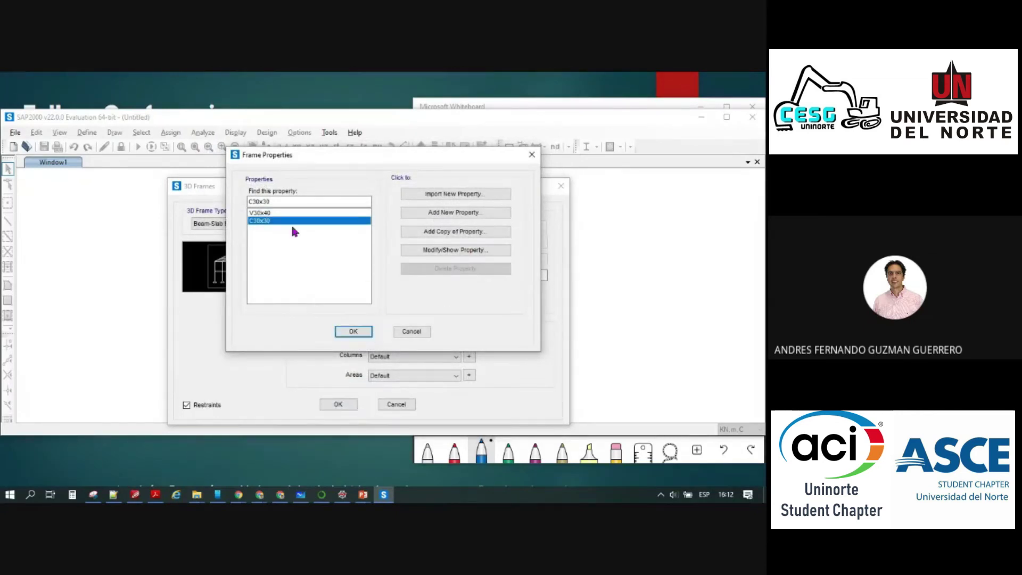
left_click(353, 331)
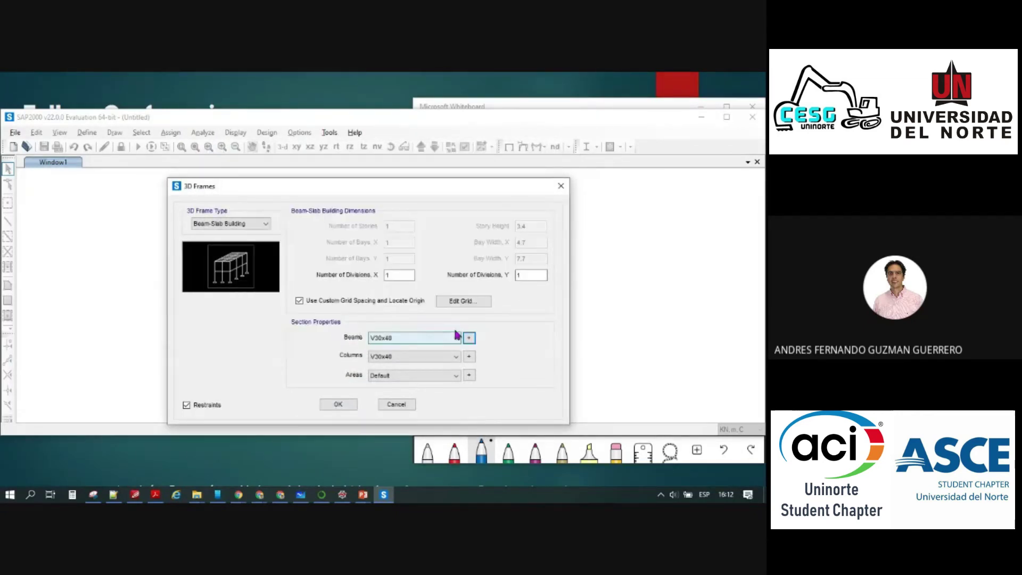
Assign the C30x30 section to the 3D frame's columns and open the area section definitions with their list of section types
left_click(455, 356)
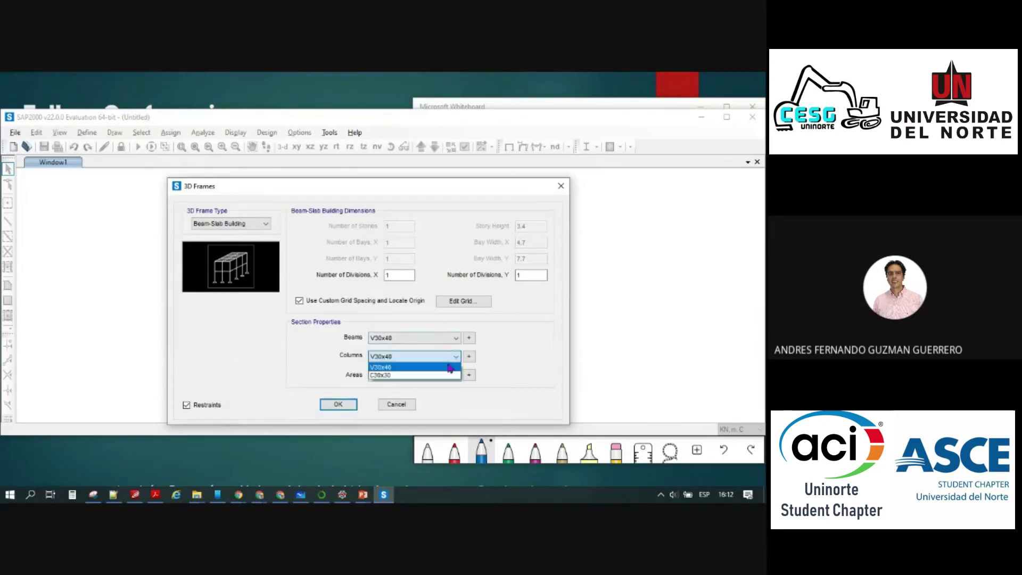
left_click(423, 375)
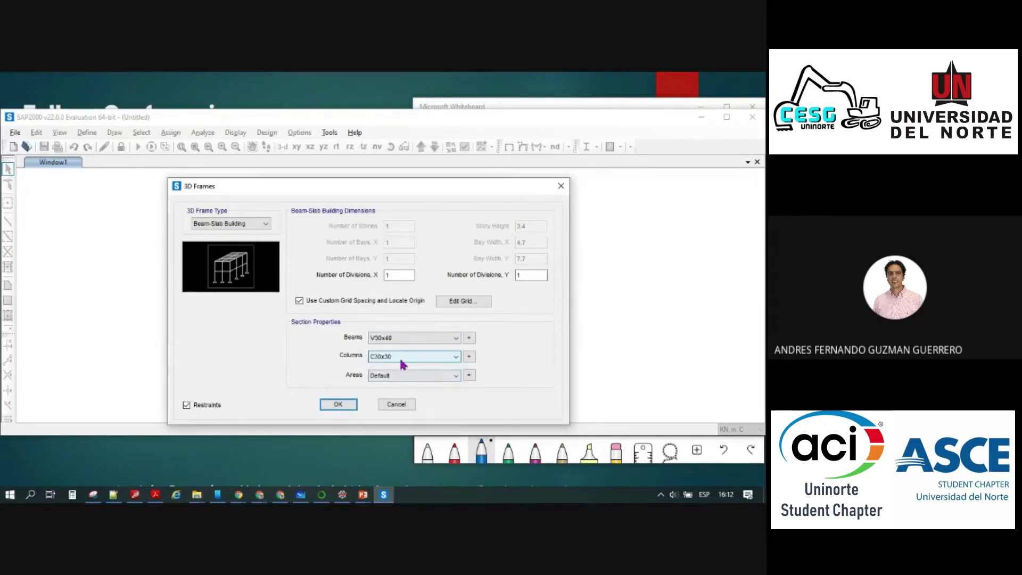
left_click(470, 376)
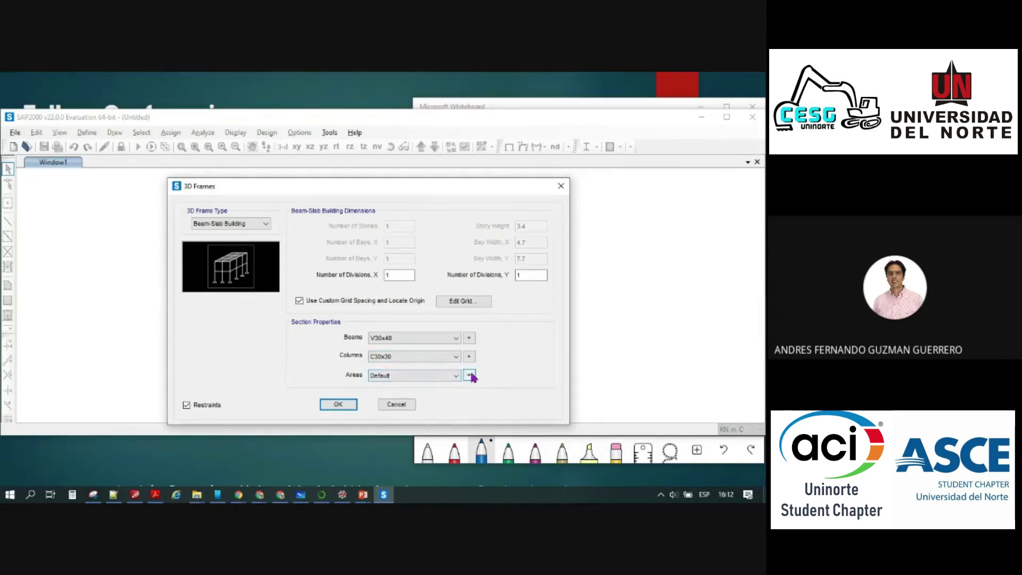
left_click(470, 376)
left_click_drag(384, 200, 223, 185)
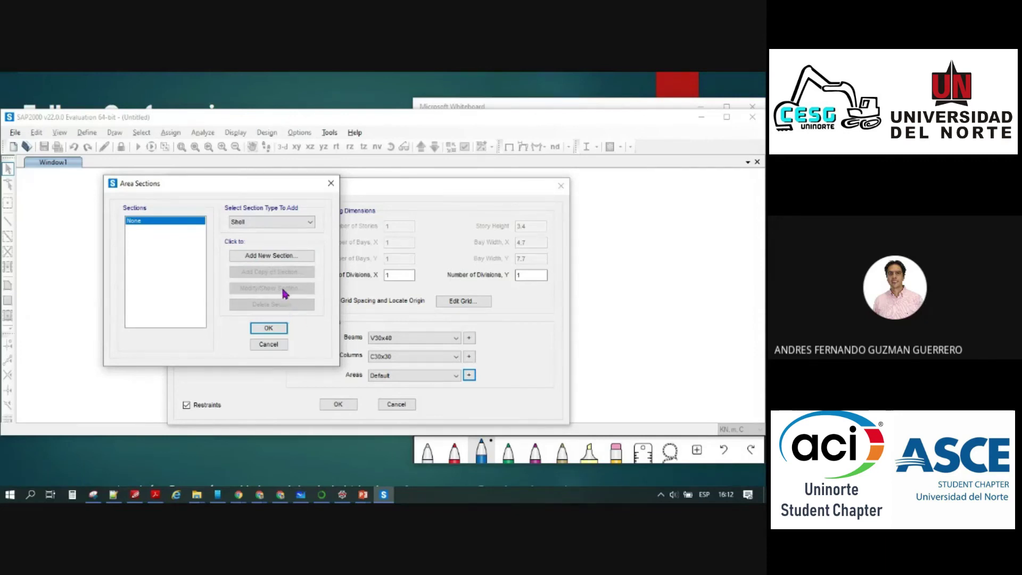
left_click(280, 220)
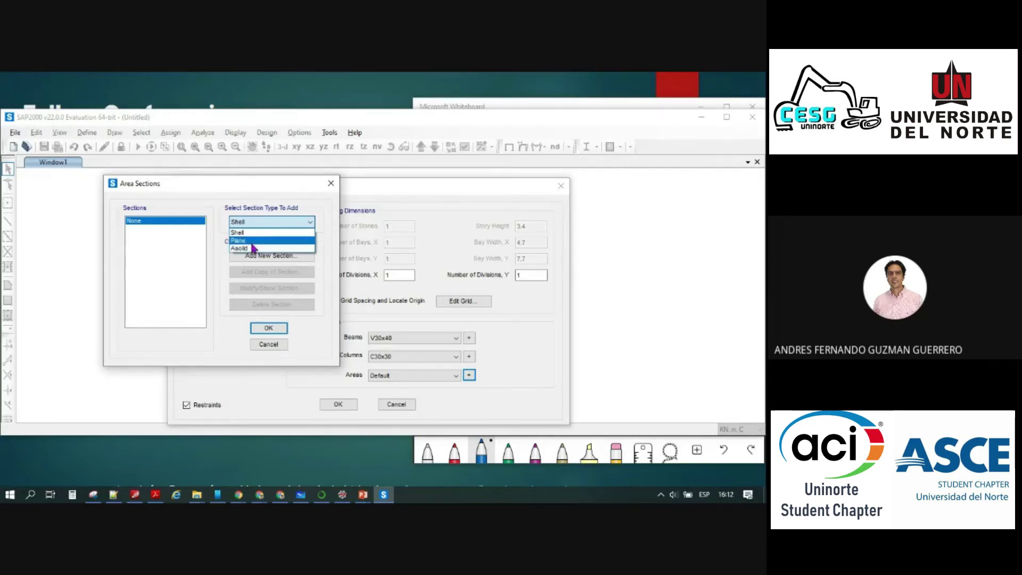
Switch to Microsoft Whiteboard, write "Plane" with an arrow in white below the column sketches and draw a trapezoid below it
key("alt+Tab")
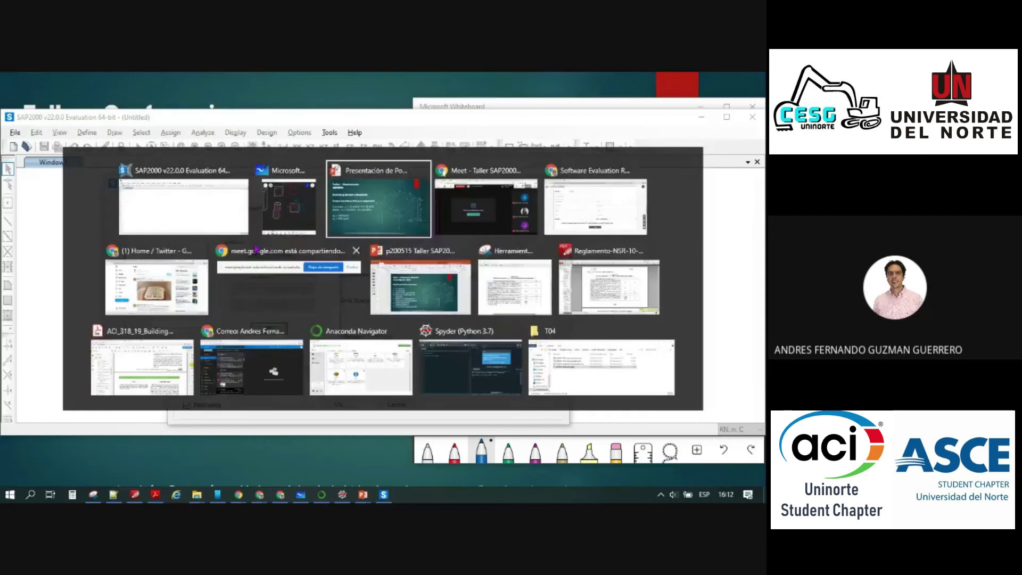
key("alt+Tab")
key("alt+Tab")
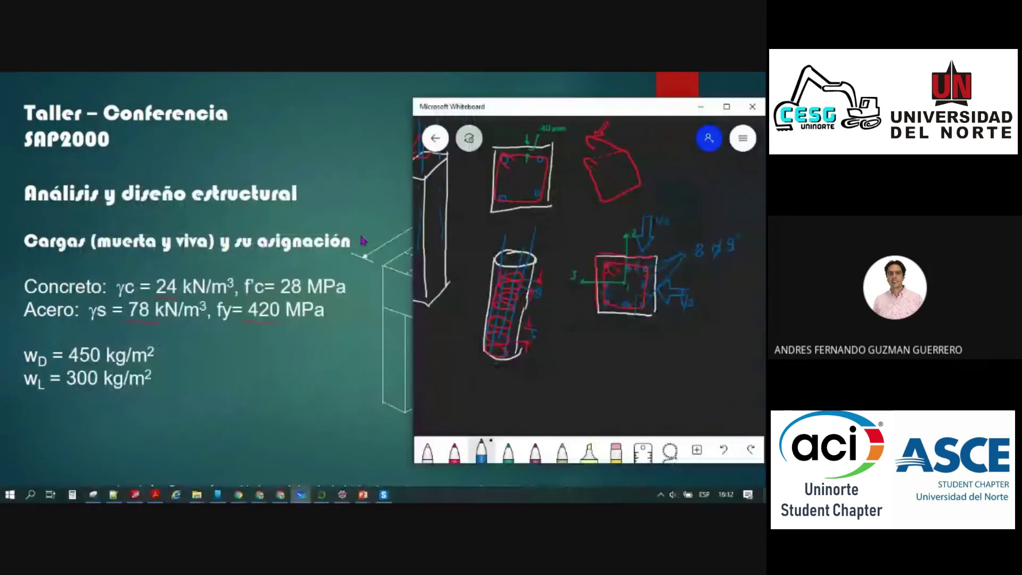
scroll(621, 329, "down", 4, "ctrl")
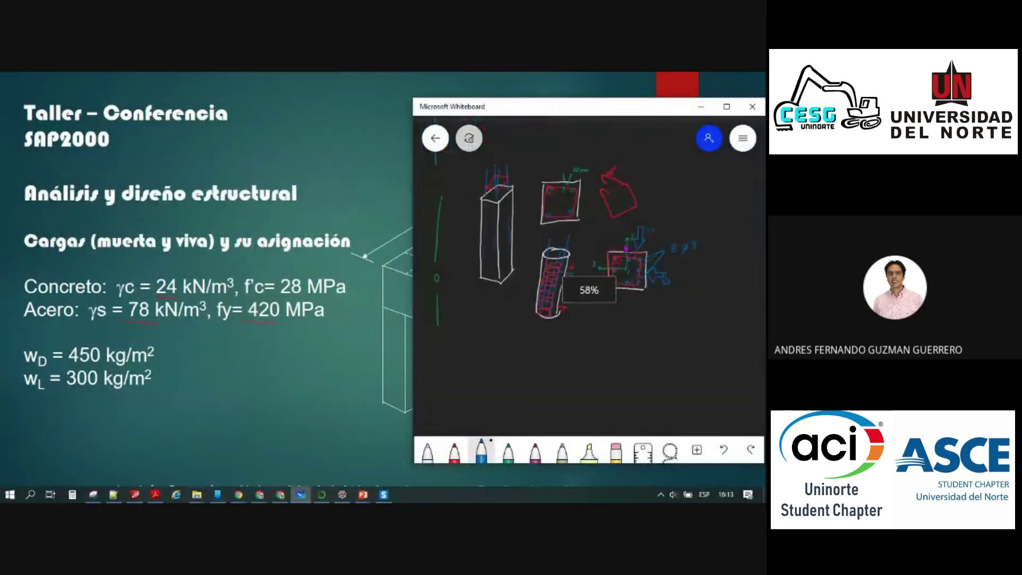
scroll(630, 288, "down", 3)
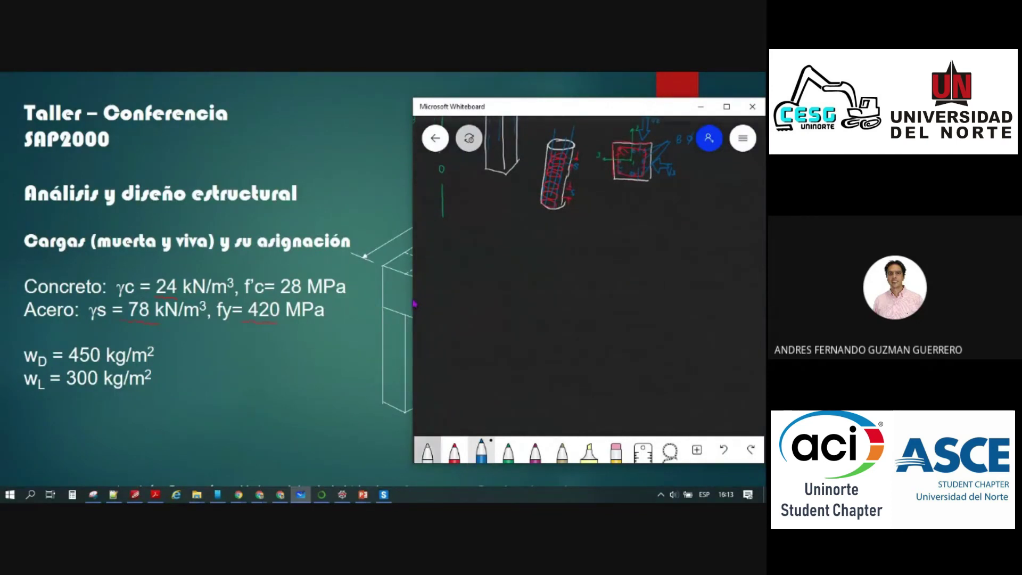
left_click(428, 451)
left_click_drag(511, 261, 517, 269)
left_click_drag(520, 265, 525, 268)
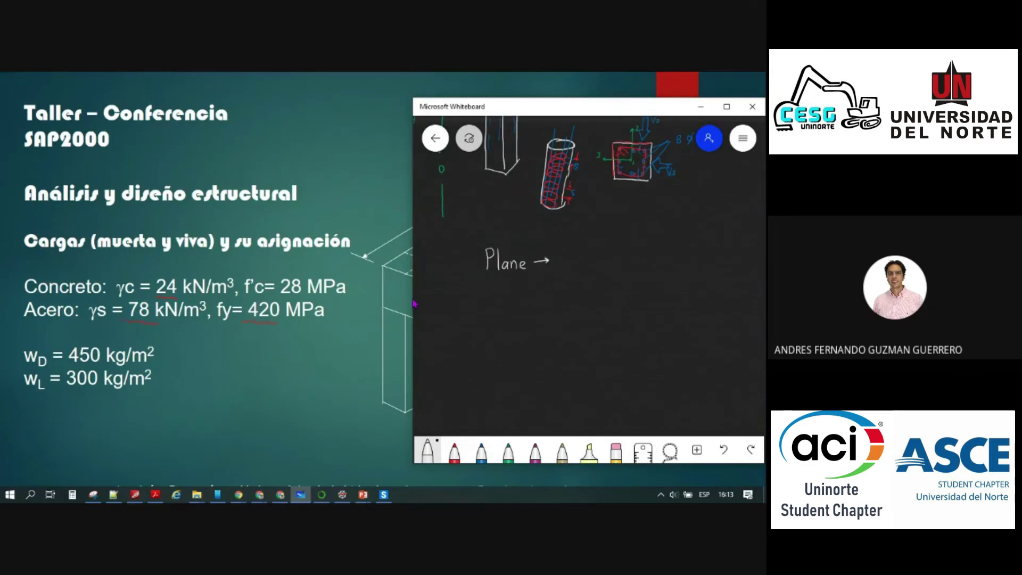
left_click_drag(582, 318, 605, 291)
left_click_drag(577, 340, 624, 328)
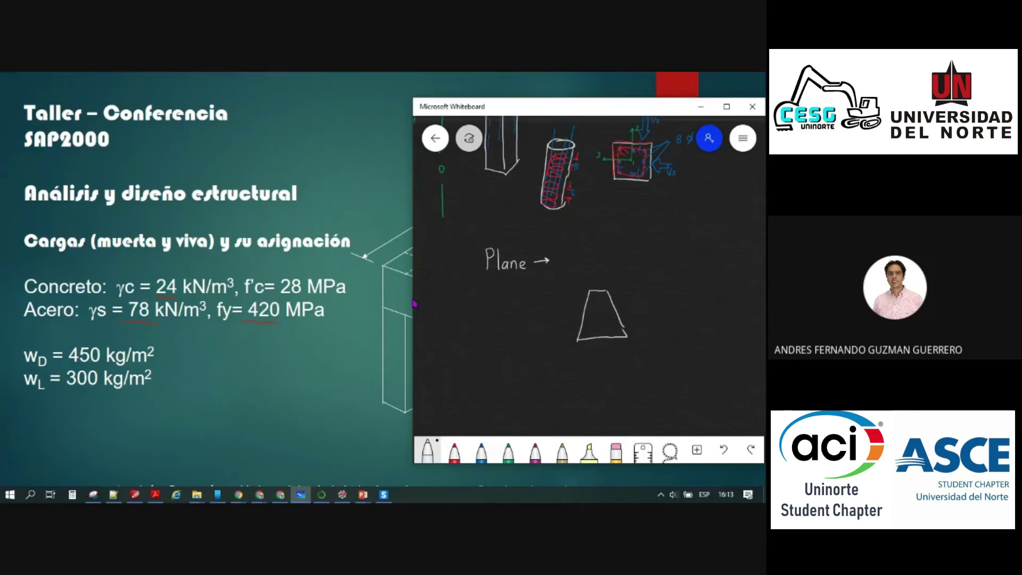
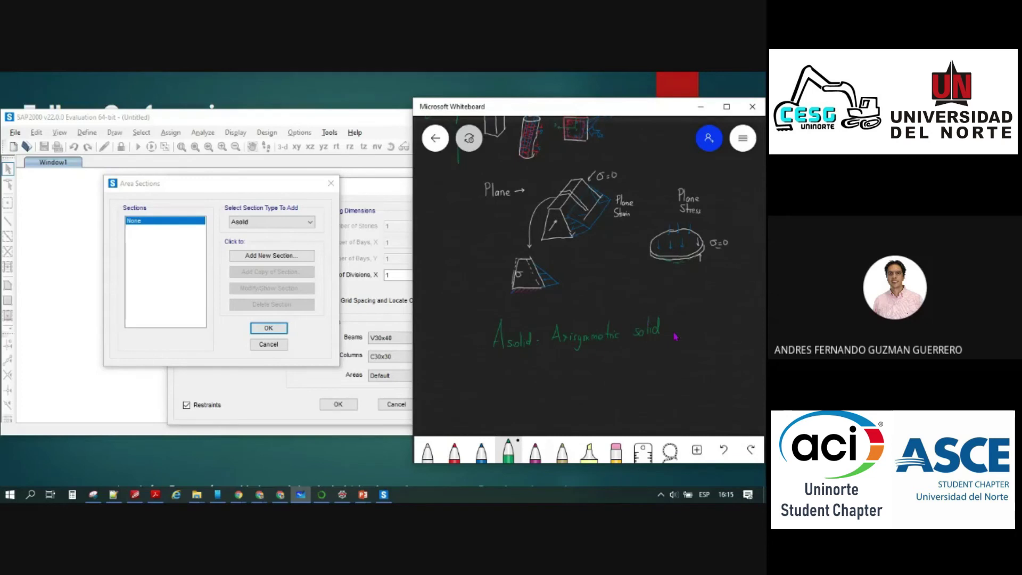
Under "Axisymmetric solid", draw a white hollow cylinder with an arrow leading to a narrow rectangle beside a dashed vertical axis
scroll(640, 304, "up", 4)
scroll(633, 327, "up", 2)
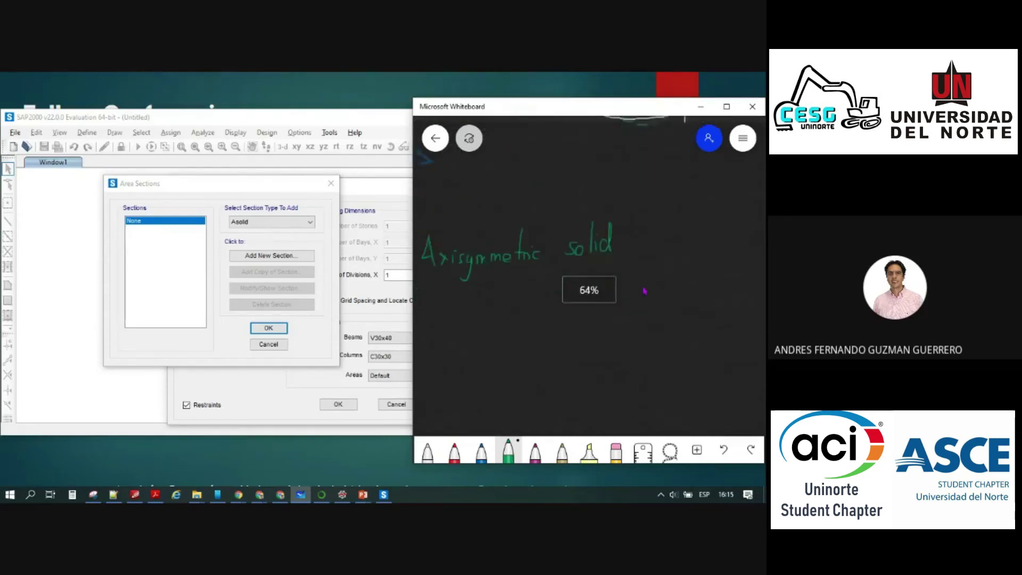
scroll(686, 279, "down", 1)
scroll(685, 283, "down", 1)
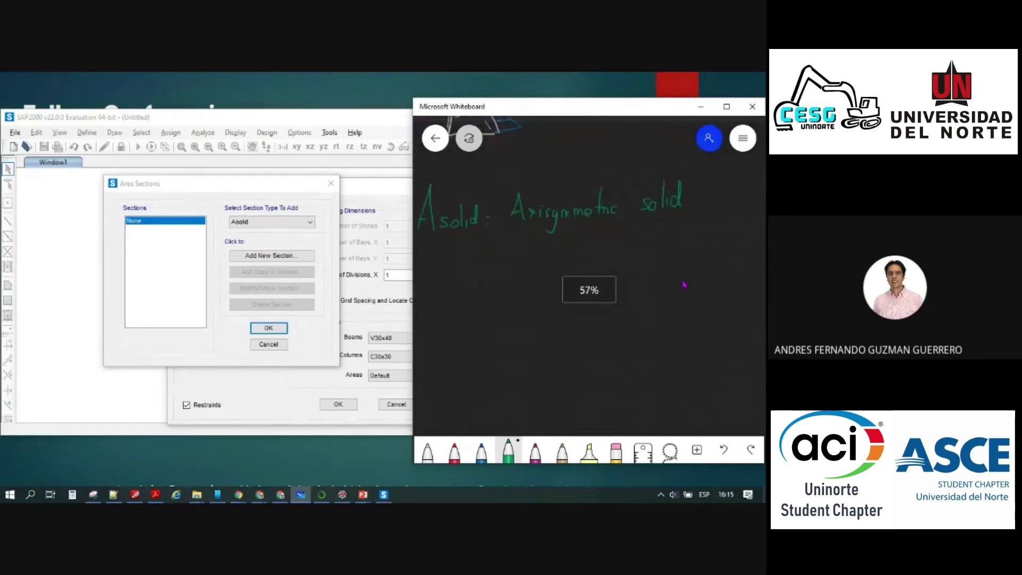
mouse_move(592, 250)
left_mouse_down()
mouse_move(581, 248)
mouse_move(557, 338)
mouse_move(604, 330)
left_mouse_up()
left_click_drag(605, 259, 607, 321)
mouse_move(571, 263)
left_mouse_down()
mouse_move(715, 260)
mouse_move(702, 319)
mouse_move(721, 284)
mouse_move(718, 260)
mouse_move(679, 296)
mouse_move(680, 336)
left_mouse_up()
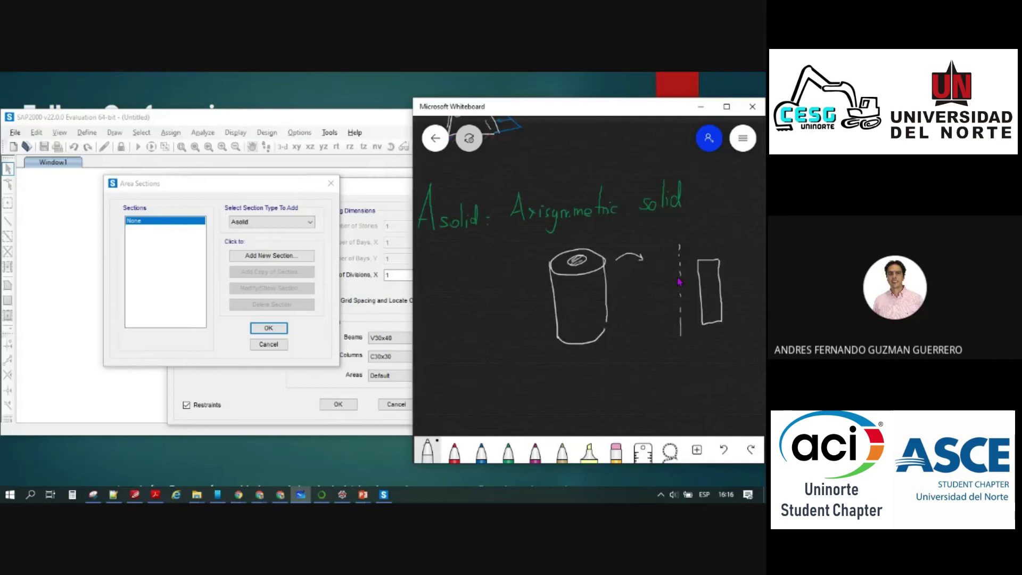
Label the radii r=0 and r=7.5 cm, outline the revolved cylinder with dashed lines and hatch the rectangle
mouse_move(685, 224)
left_mouse_down()
mouse_move(744, 229)
mouse_move(751, 239)
left_mouse_up()
mouse_move(690, 248)
left_mouse_down()
mouse_move(707, 254)
mouse_move(685, 276)
mouse_move(706, 272)
left_mouse_up()
left_click_drag(710, 268, 695, 256)
mouse_move(698, 348)
left_mouse_down()
mouse_move(710, 340)
mouse_move(701, 323)
left_mouse_up()
left_click_drag(708, 257, 699, 276)
mouse_move(715, 262)
left_mouse_down()
mouse_move(696, 289)
mouse_move(702, 310)
left_mouse_up()
left_click_drag(721, 301, 712, 316)
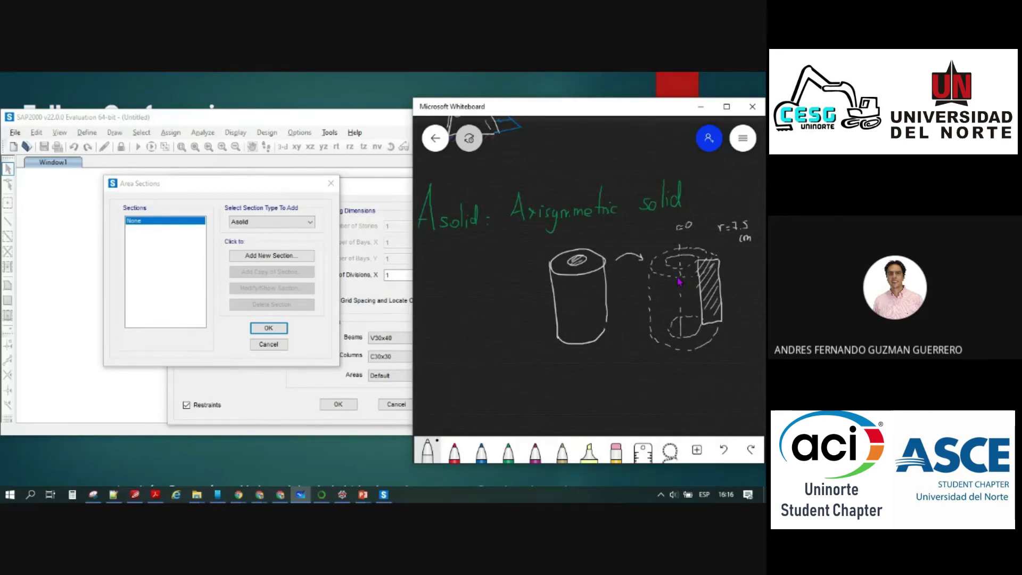
Review the plane strain, plane stress and axisymmetric solid sketches on the whiteboard
scroll(638, 296, "down", 4)
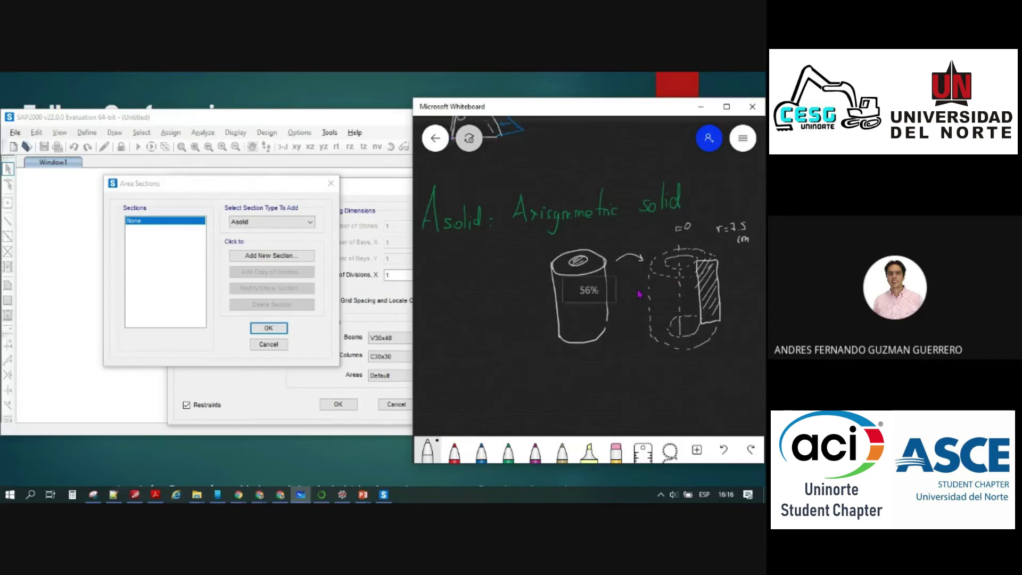
right_click_drag(599, 335, 531, 351)
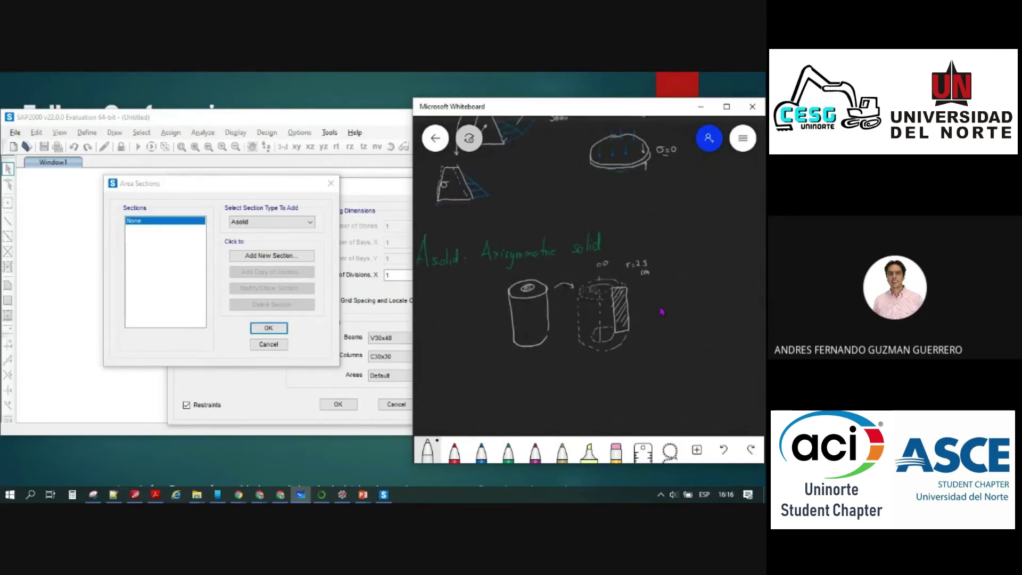
scroll(671, 301, "down", 2)
right_click_drag(677, 313, 655, 358)
scroll(654, 357, "up", 4)
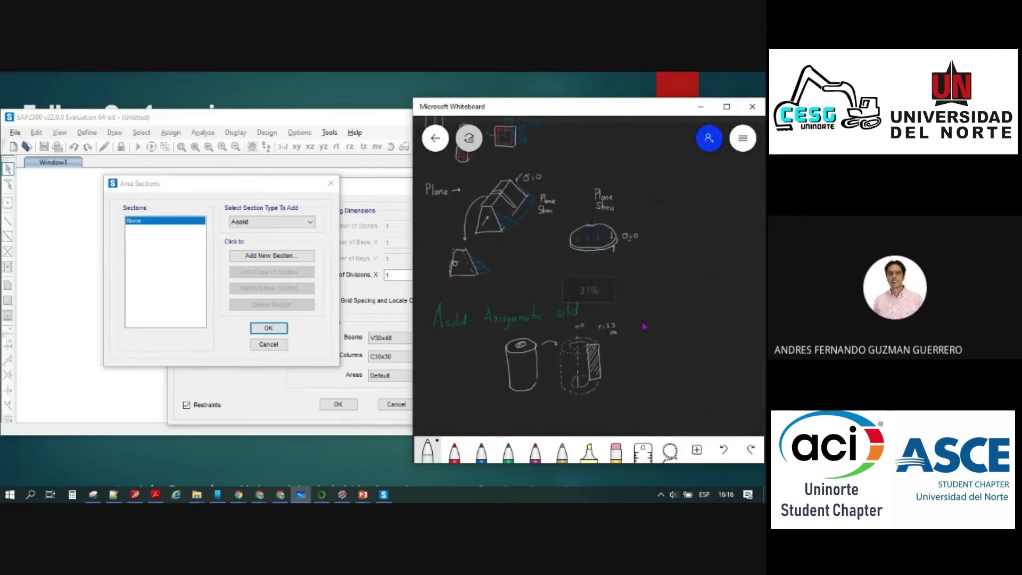
right_click_drag(707, 261, 721, 258)
right_click_drag(668, 230, 675, 284)
scroll(637, 263, "up", 1)
scroll(664, 269, "up", 7)
scroll(687, 269, "up", 2)
right_click_drag(671, 269, 581, 236)
Switch to SAP2000 and set the area section type to add to Shell
key("alt+Tab")
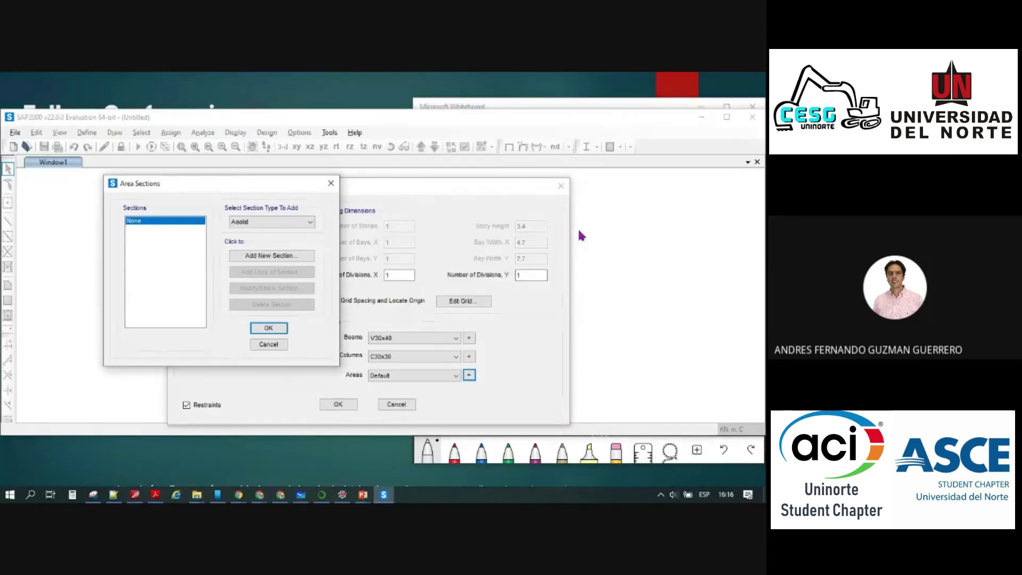
left_click(287, 223)
left_click(255, 232)
Switch to Microsoft Whiteboard, draw a tall white curly brace beside the plane stress sketch and write "Shell" next to it
key("alt+Tab")
scroll(589, 276, "down", 5, "ctrl")
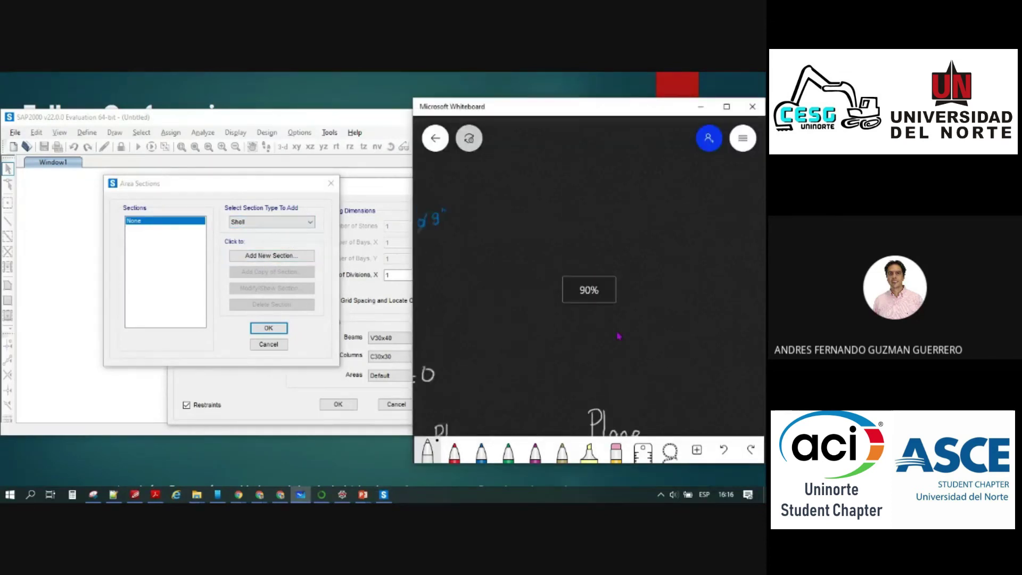
scroll(684, 346, "down", 6, "ctrl")
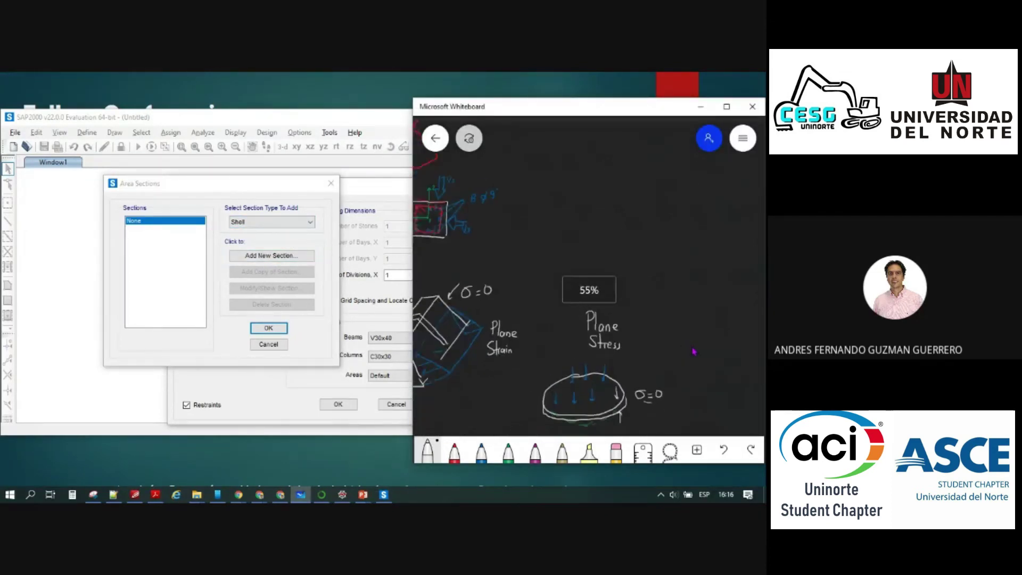
left_click_drag(593, 315, 513, 271)
left_click_drag(651, 355, 618, 330)
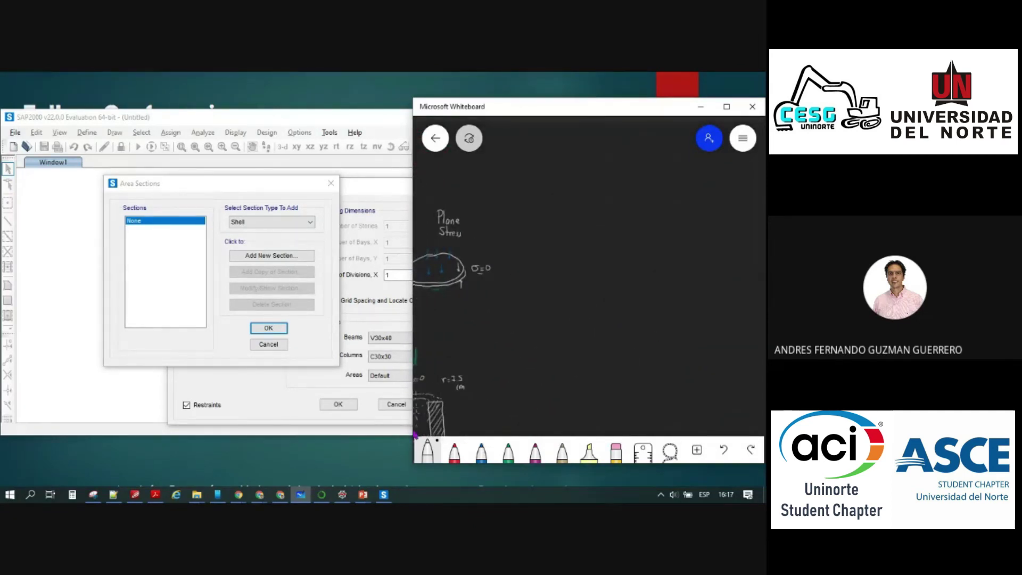
left_click_drag(515, 202, 517, 420)
mouse_move(550, 208)
left_mouse_down()
mouse_move(540, 223)
mouse_move(563, 223)
left_mouse_up()
left_click_drag(566, 205, 565, 222)
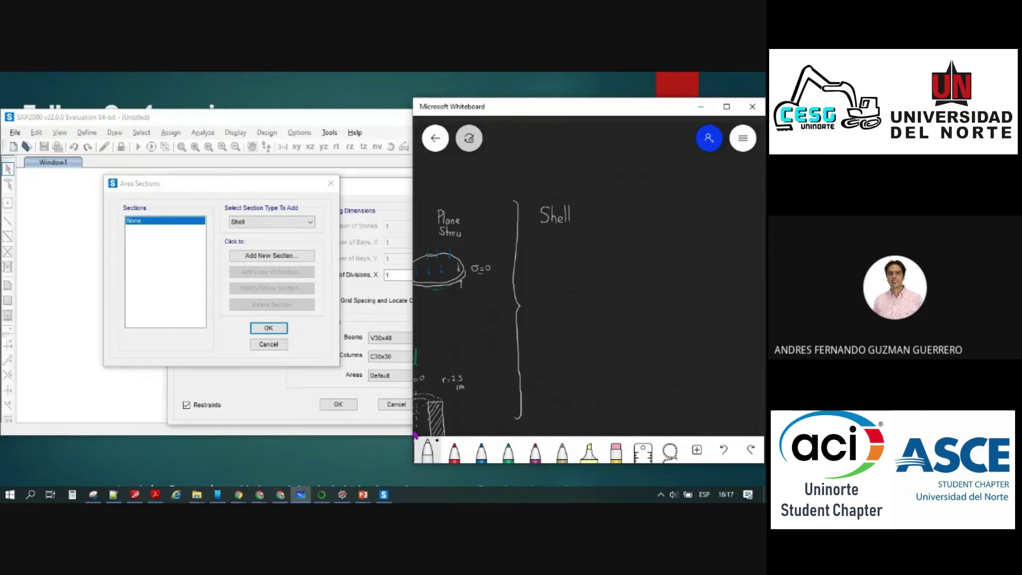
Draw a white slab below "Shell" and add red arrows loading its top face and pulling outward on its edges
mouse_move(605, 248)
left_mouse_down()
mouse_move(568, 284)
mouse_move(618, 304)
mouse_move(665, 258)
mouse_move(626, 241)
mouse_move(665, 256)
left_mouse_up()
mouse_move(565, 285)
left_mouse_down()
mouse_move(567, 301)
mouse_move(605, 314)
mouse_move(667, 277)
mouse_move(666, 259)
left_mouse_up()
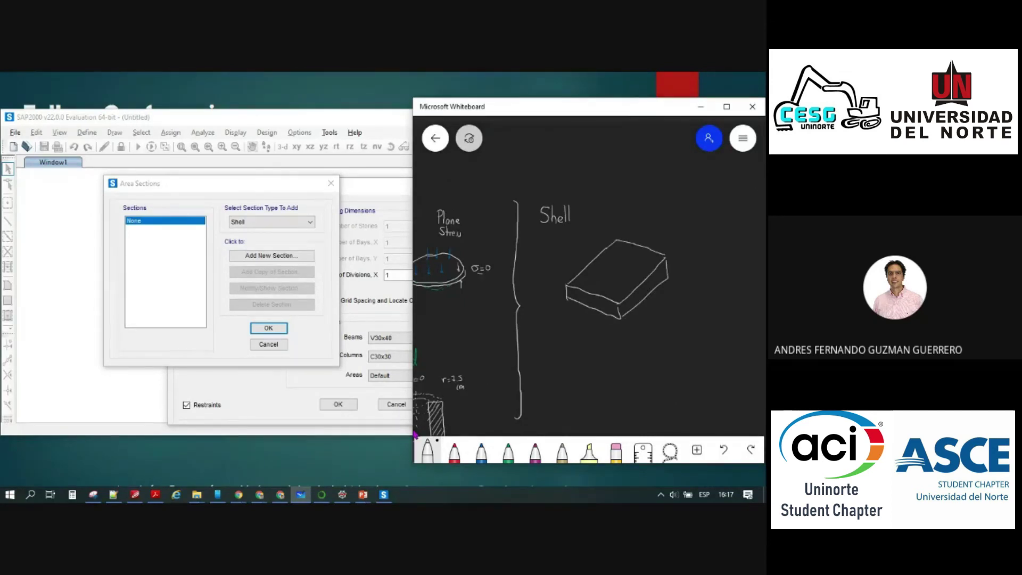
left_click(454, 451)
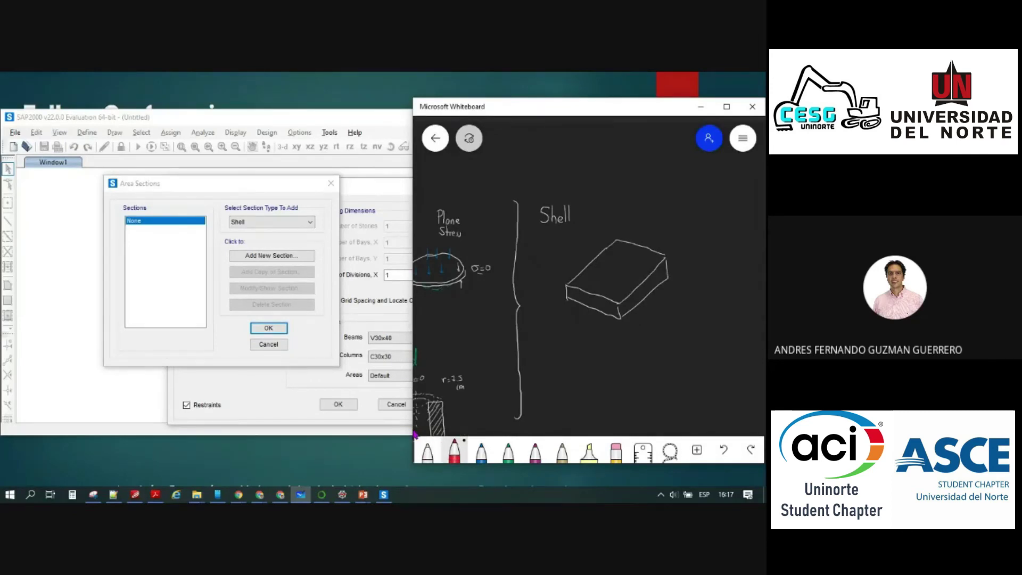
left_click_drag(579, 266, 583, 279)
mouse_move(597, 263)
left_mouse_down()
mouse_move(597, 282)
mouse_move(616, 290)
left_mouse_up()
left_click_drag(663, 269, 677, 277)
scroll(595, 367, "right", 1)
scroll(595, 367, "right", 1)
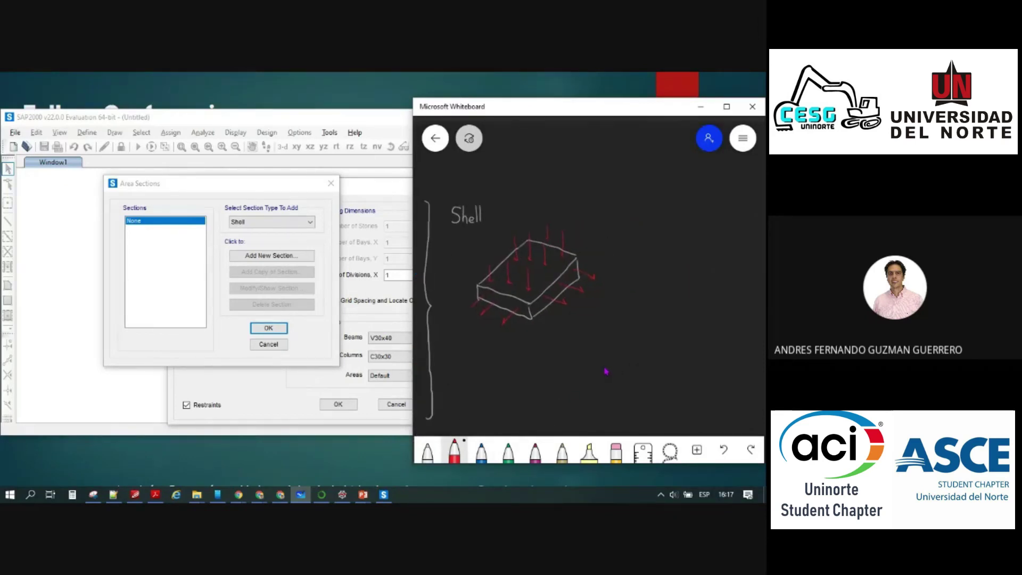
Draw two white arrows branching from the shell and, at the upper one, a slab titled "Membrane" with red in-plane edge arrows
left_click(427, 451)
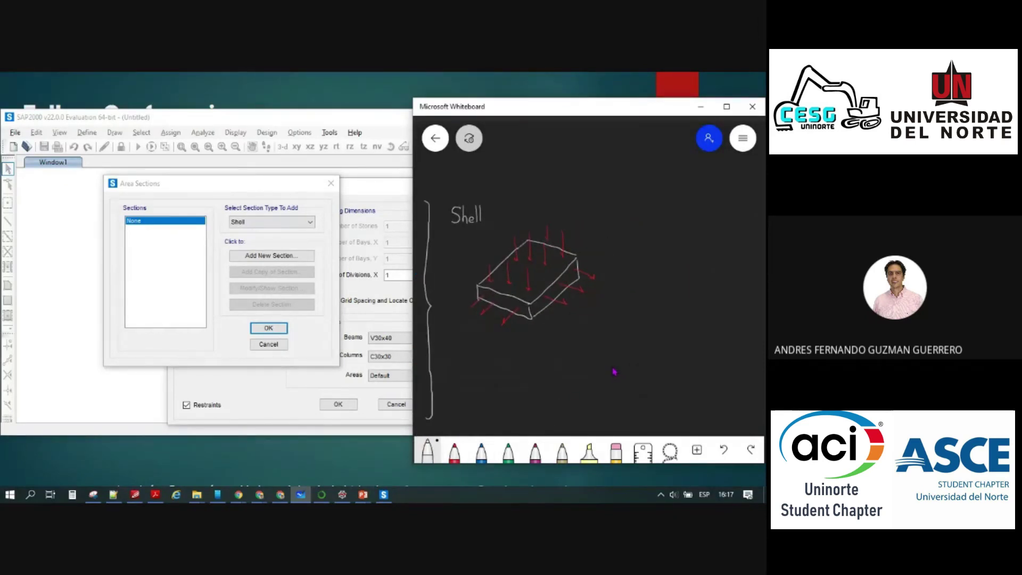
mouse_move(611, 270)
left_mouse_down()
mouse_move(640, 227)
mouse_move(629, 319)
left_mouse_up()
mouse_move(686, 201)
left_mouse_down()
mouse_move(660, 238)
mouse_move(695, 239)
mouse_move(723, 201)
mouse_move(687, 200)
left_mouse_up()
mouse_move(660, 234)
left_mouse_down()
mouse_move(659, 243)
mouse_move(707, 230)
mouse_move(723, 209)
left_mouse_up()
left_click_drag(657, 175, 698, 177)
left_click_drag(701, 177, 712, 176)
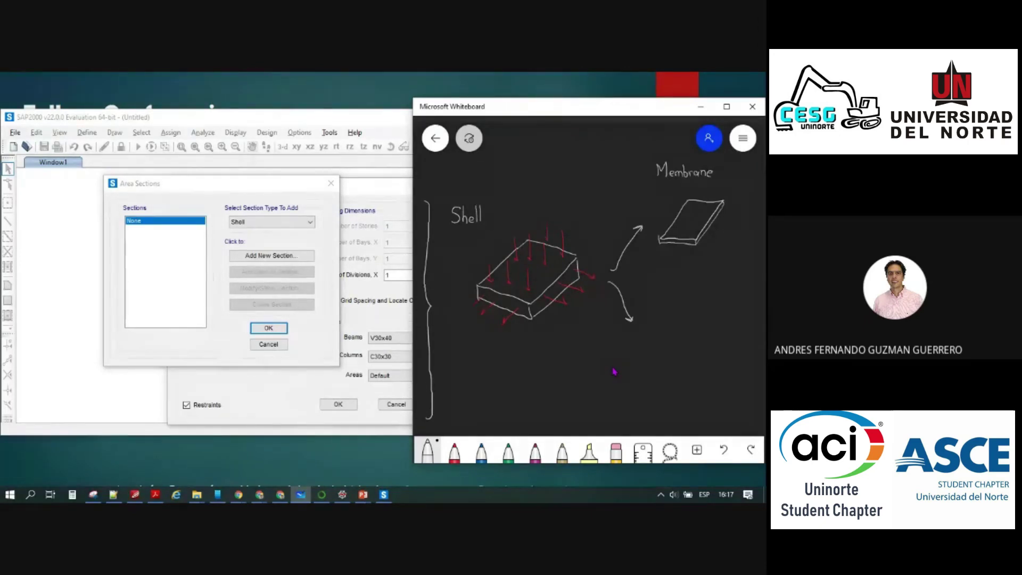
left_click(454, 451)
left_click_drag(660, 251, 663, 255)
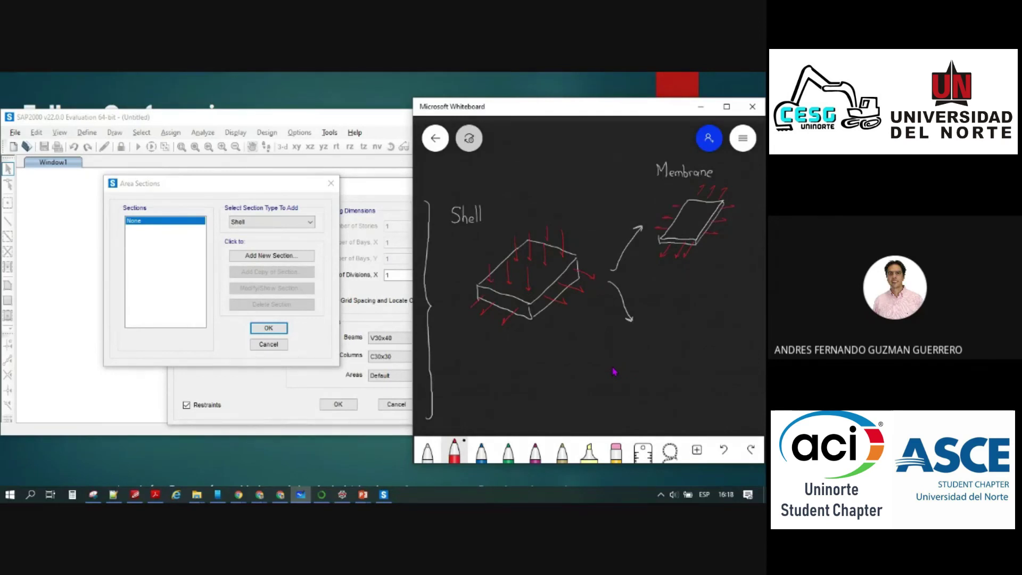
Draw a second white slab at the lower branch arrow, load its top with red downward arrows and title it "Plate"
left_click(427, 451)
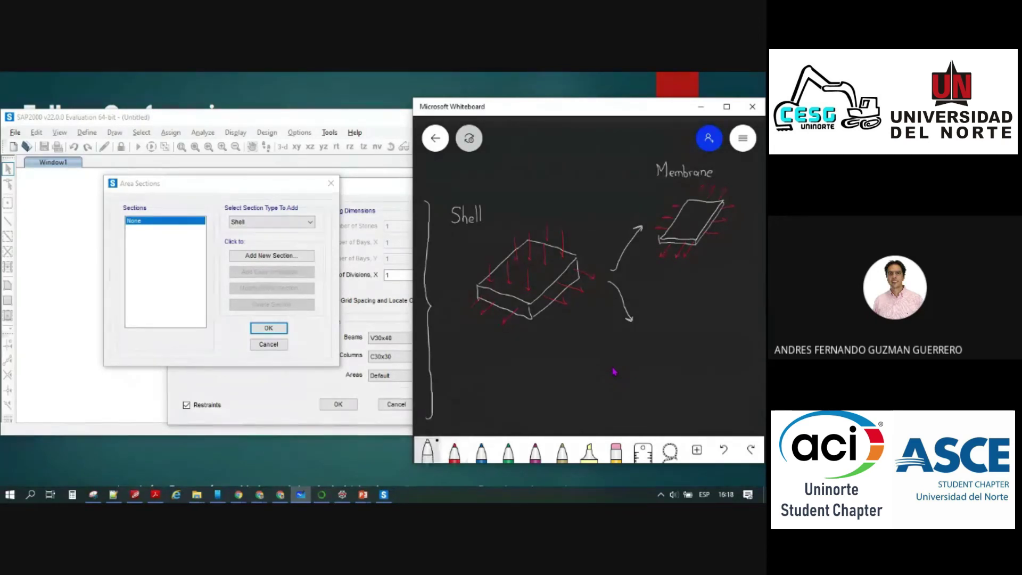
mouse_move(657, 321)
left_mouse_down()
mouse_move(644, 358)
mouse_move(679, 358)
mouse_move(701, 322)
mouse_move(684, 351)
mouse_move(645, 370)
mouse_move(681, 370)
mouse_move(703, 340)
left_mouse_up()
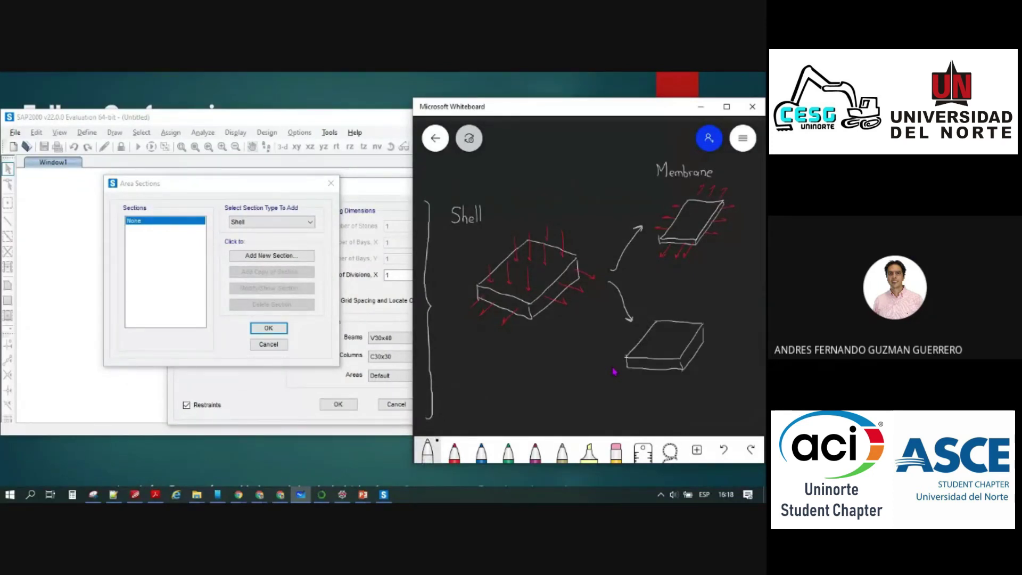
left_click(454, 459)
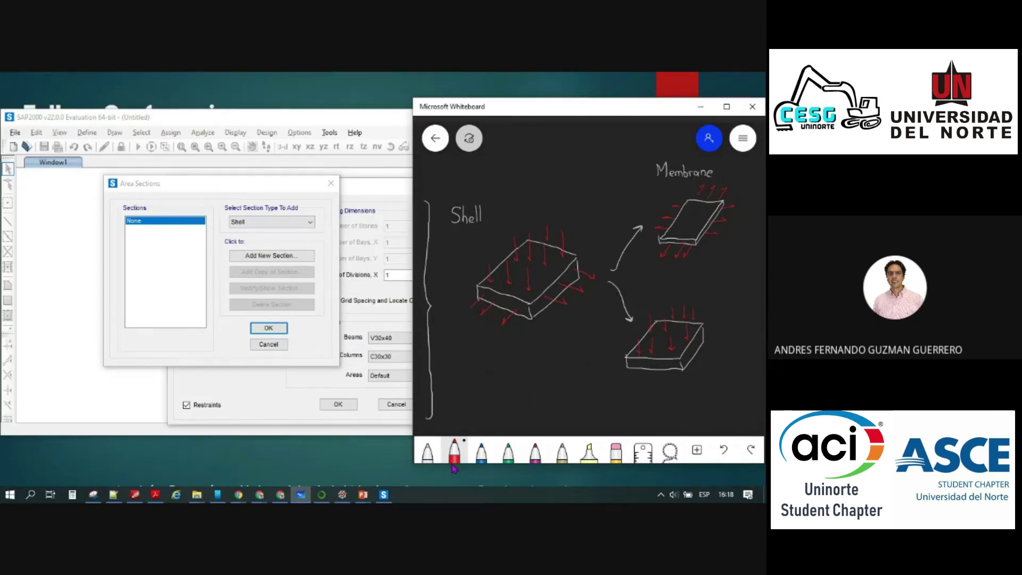
left_click_drag(676, 296, 674, 287)
left_click(427, 451)
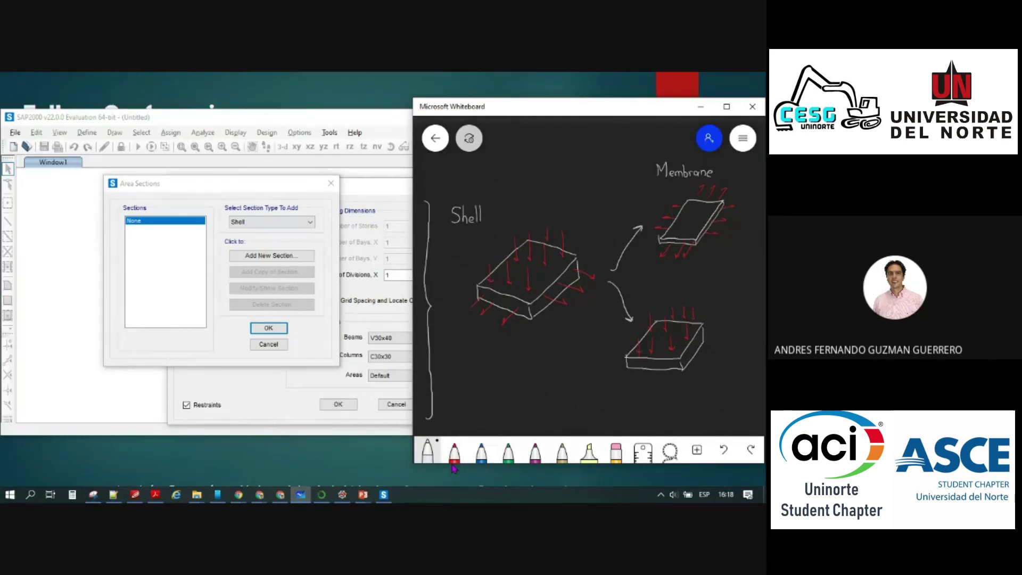
left_click_drag(667, 283, 668, 290)
left_click_drag(674, 281, 683, 295)
left_click_drag(687, 280, 690, 287)
left_click_drag(691, 291, 698, 294)
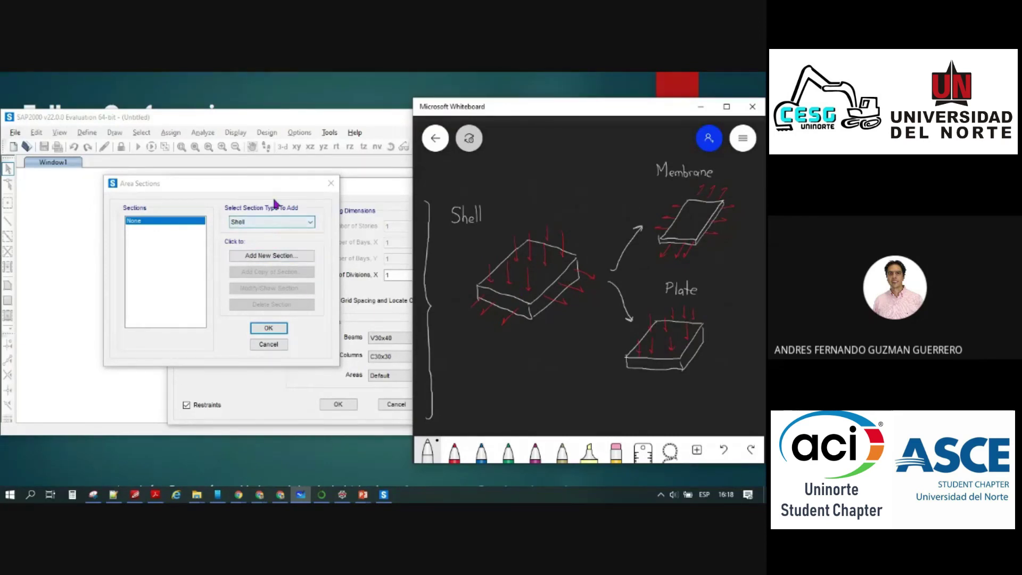
Add a new area section of type Shell and name it "LOSA (e=0.15m)"
left_click(266, 222)
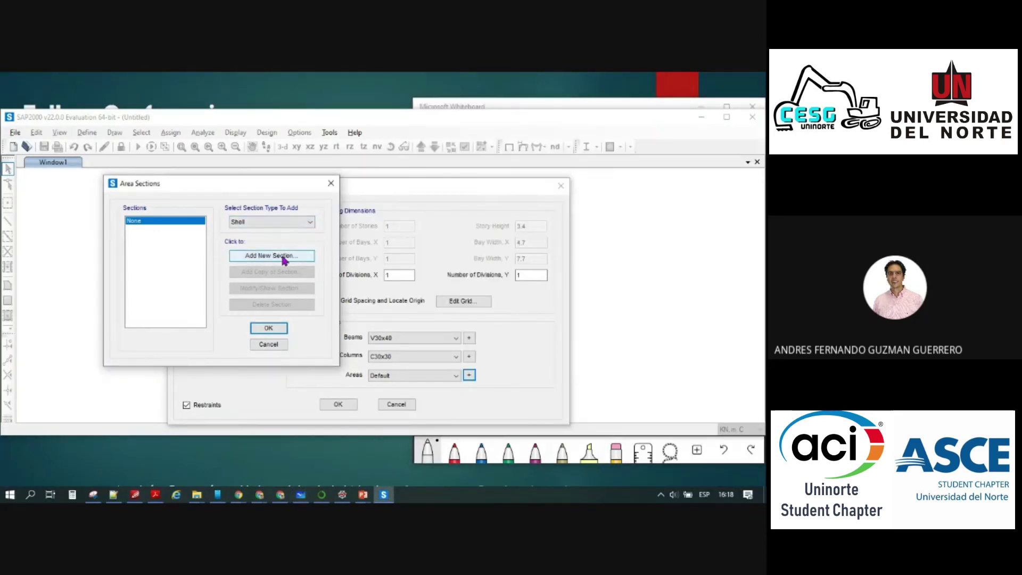
left_click(283, 260)
left_click(283, 259)
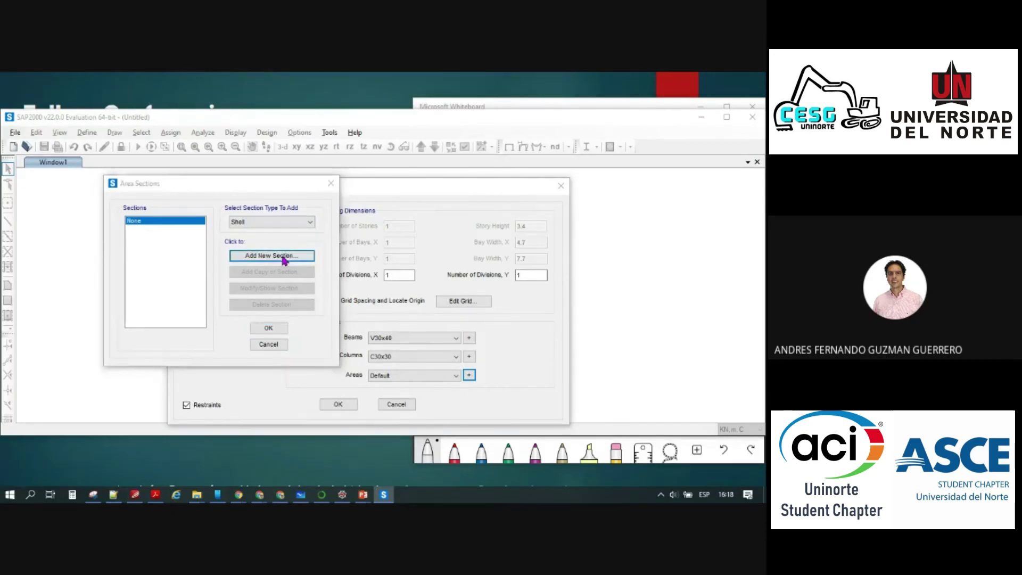
type("L")
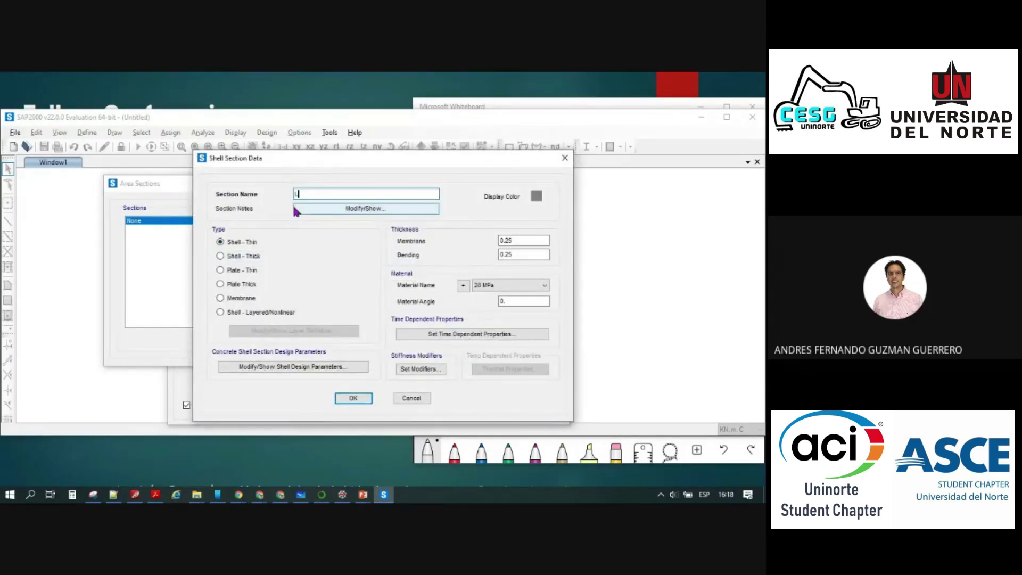
type("OSA (e=0.15m)")
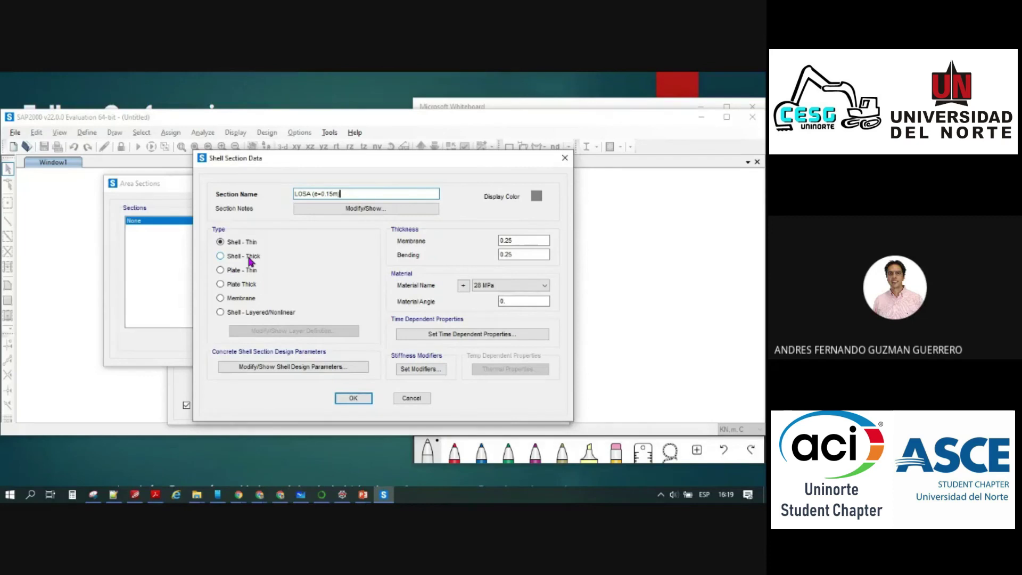
Switch to Microsoft Whiteboard, draw a white rectangular slab profile below the shell sketch and load its top with red downward arrows
key("alt+Tab")
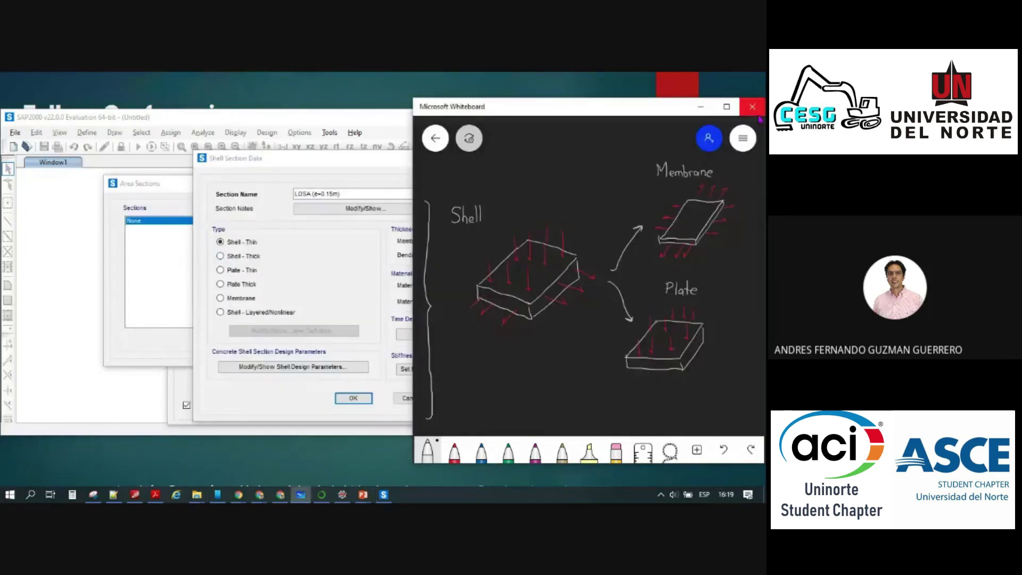
scroll(574, 229, "down", 3)
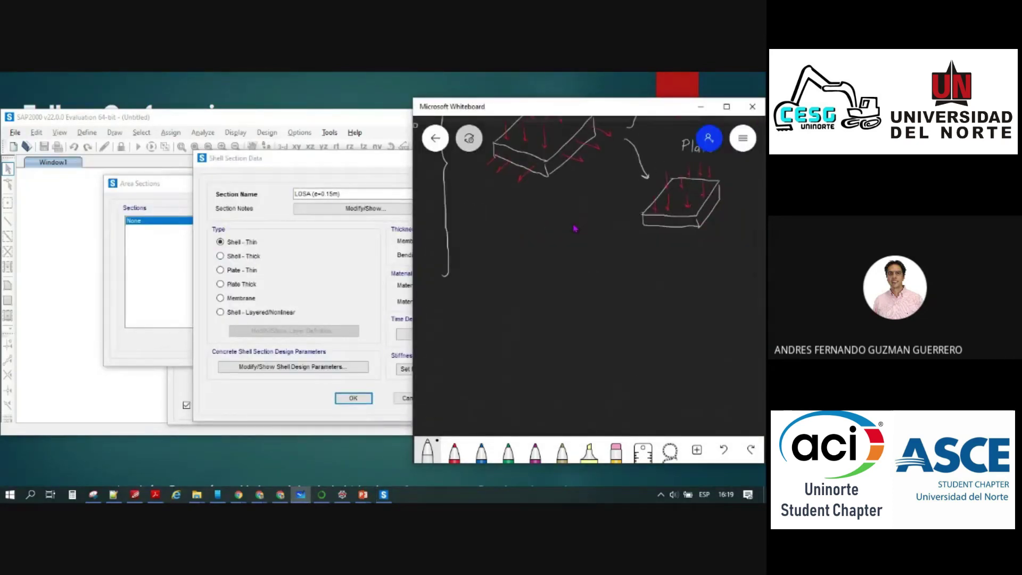
left_click_drag(491, 260, 593, 251)
mouse_move(492, 258)
left_mouse_down()
mouse_move(494, 289)
mouse_move(598, 282)
mouse_move(596, 251)
left_mouse_up()
left_click(454, 451)
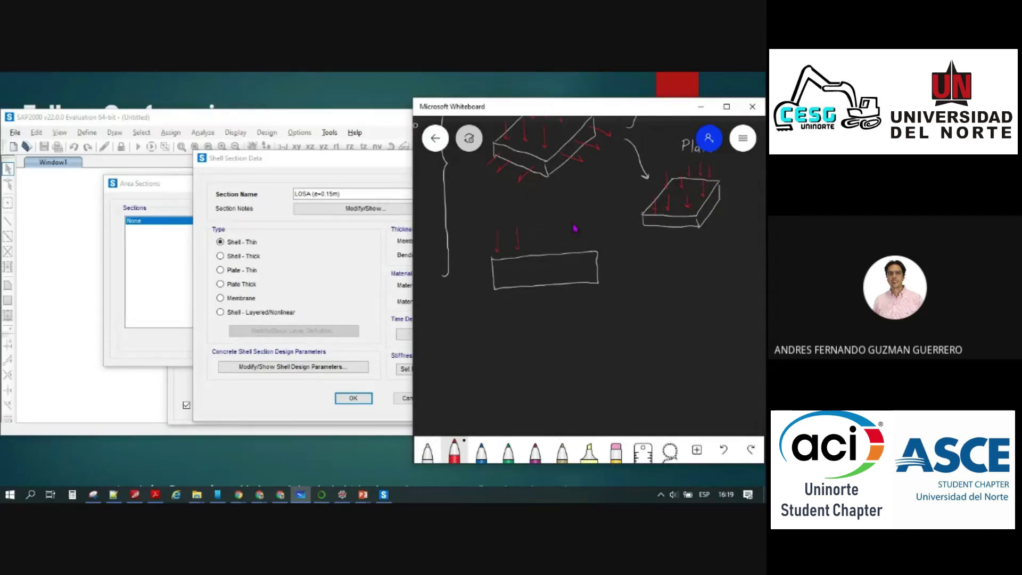
left_click_drag(559, 225, 558, 245)
Sketch blue diagonal lines inside the slab profile and add a white vertical thickness mark beside it labelled "thick"
left_click(481, 451)
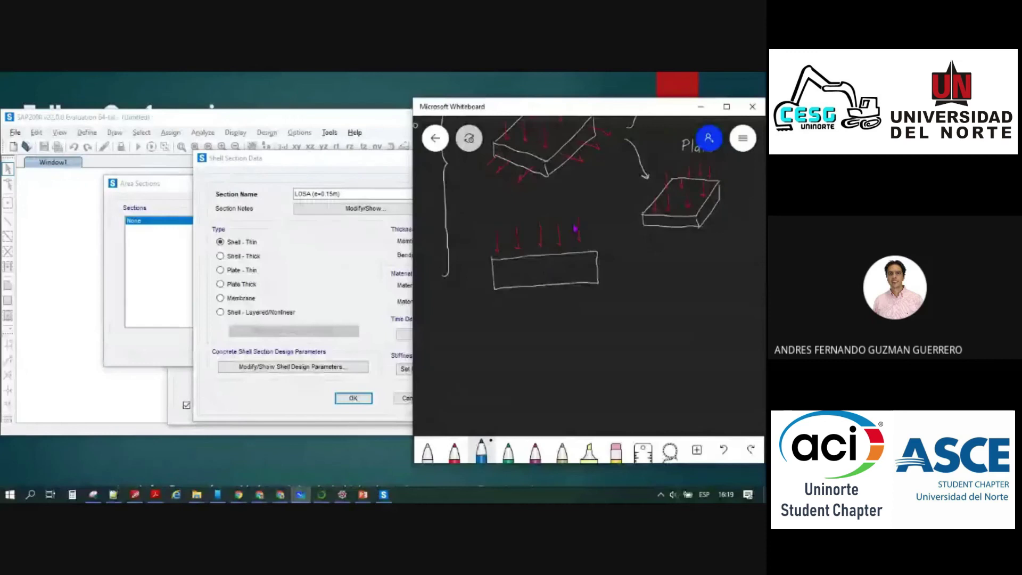
left_click(428, 451)
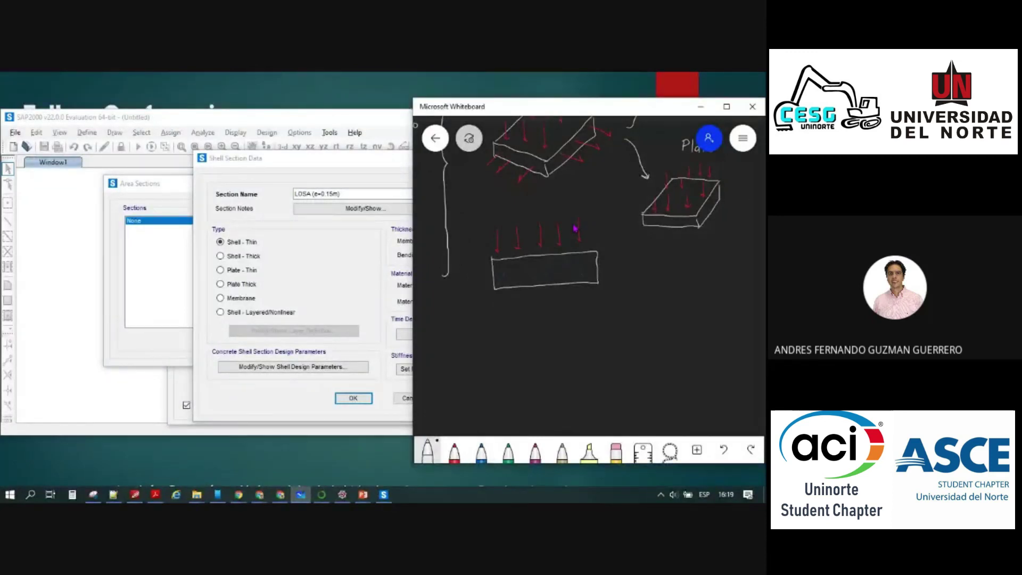
mouse_move(610, 254)
left_mouse_down()
mouse_move(611, 283)
mouse_move(637, 273)
left_mouse_up()
left_click_drag(641, 257, 645, 271)
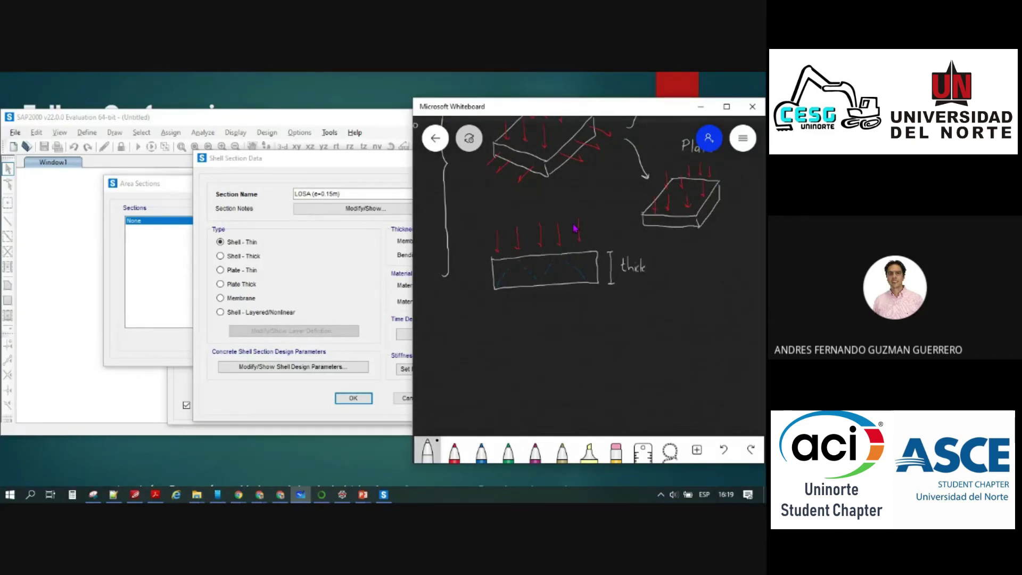
Draw a second white rectangular slab profile below the thick one and load its top with red downward arrows
mouse_move(498, 333)
left_mouse_down()
mouse_move(498, 356)
mouse_move(602, 317)
left_mouse_up()
mouse_move(497, 358)
left_mouse_down()
mouse_move(598, 344)
mouse_move(602, 317)
left_mouse_up()
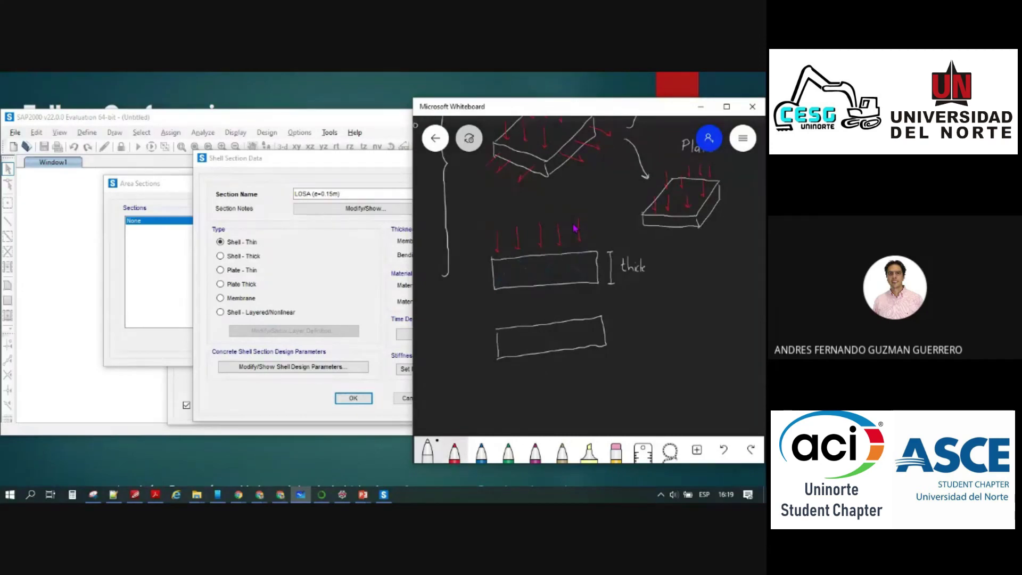
left_click(454, 449)
left_click_drag(501, 310, 500, 323)
left_click_drag(530, 306, 529, 319)
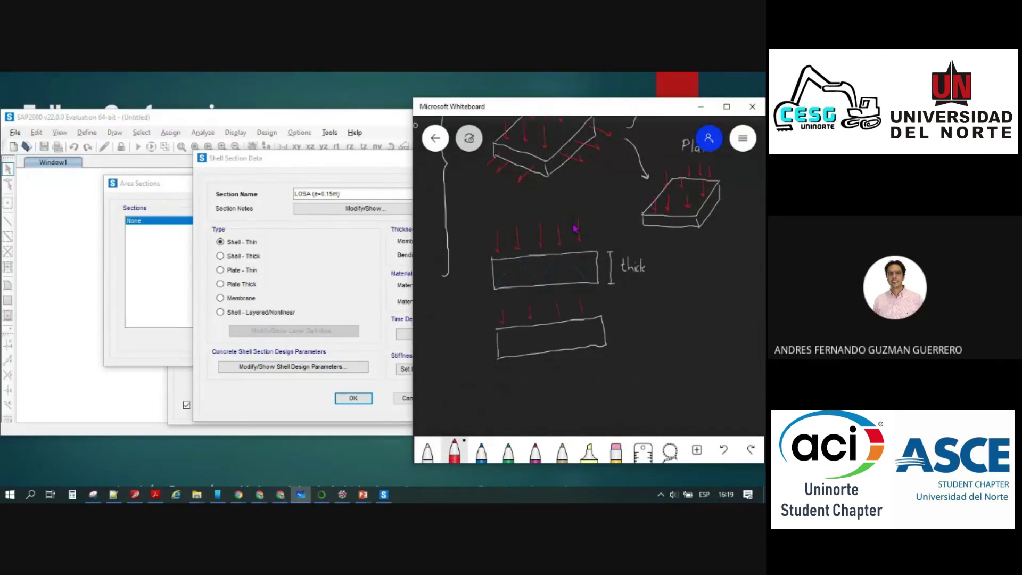
Erase the lower part of the second slab profile and close it in white as a much thinner strip
left_click_drag(613, 334, 506, 352)
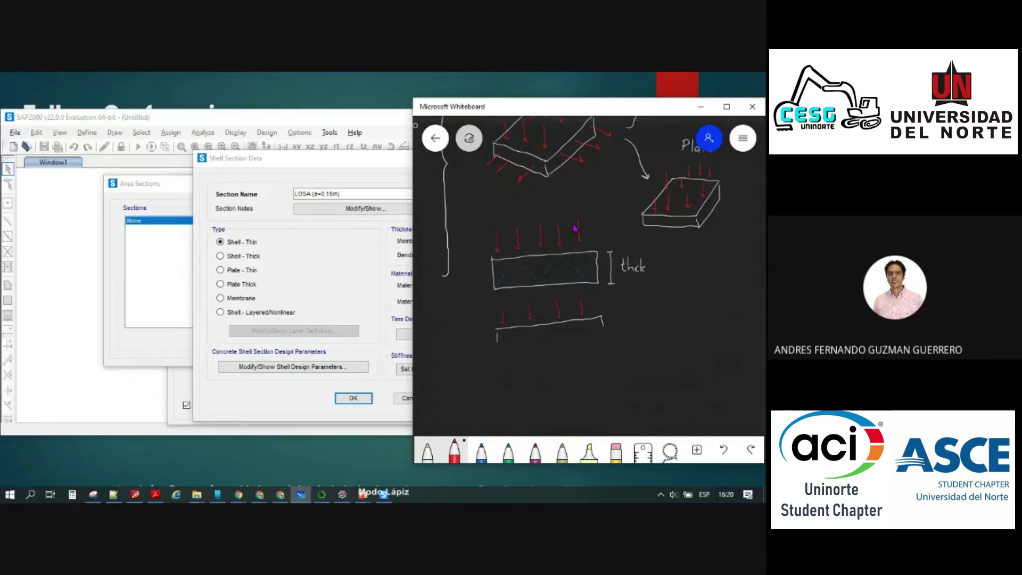
left_click(427, 451)
left_click(428, 451)
left_click(602, 326)
left_click_drag(600, 326, 493, 343)
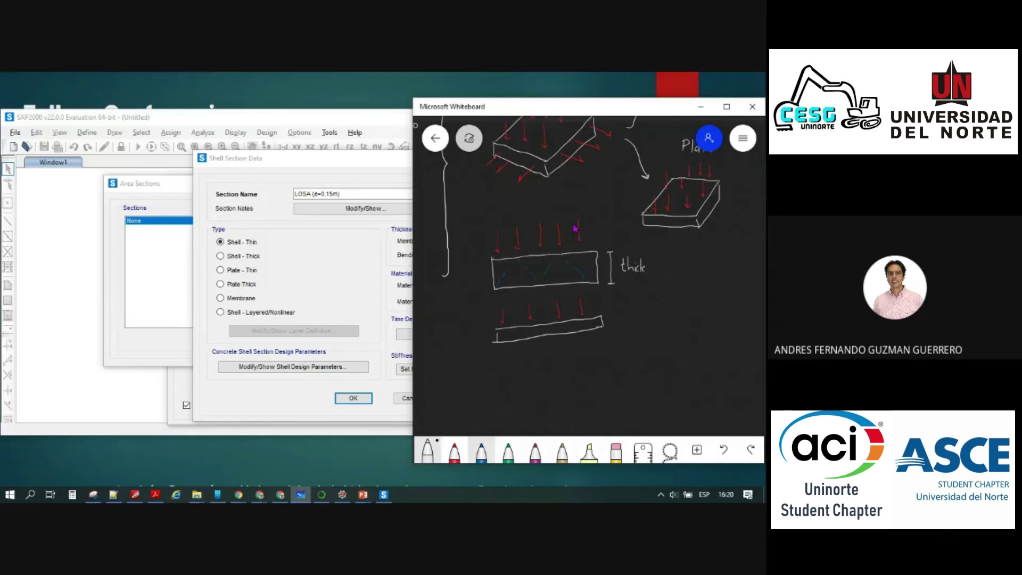
Add blue strokes inside the thin slab profile and a white thickness mark beside it labelled "thin"
left_click(481, 452)
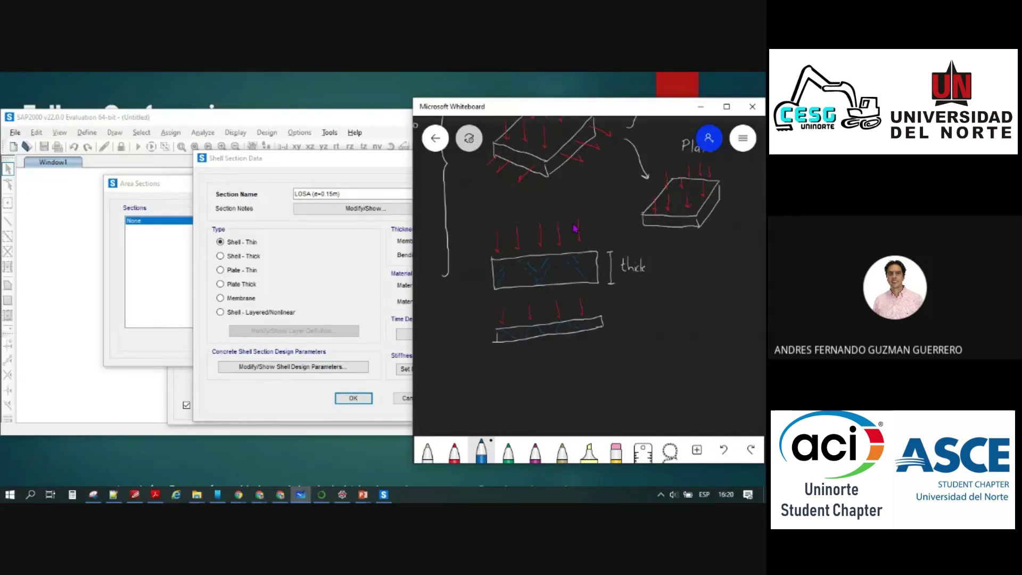
left_click(427, 451)
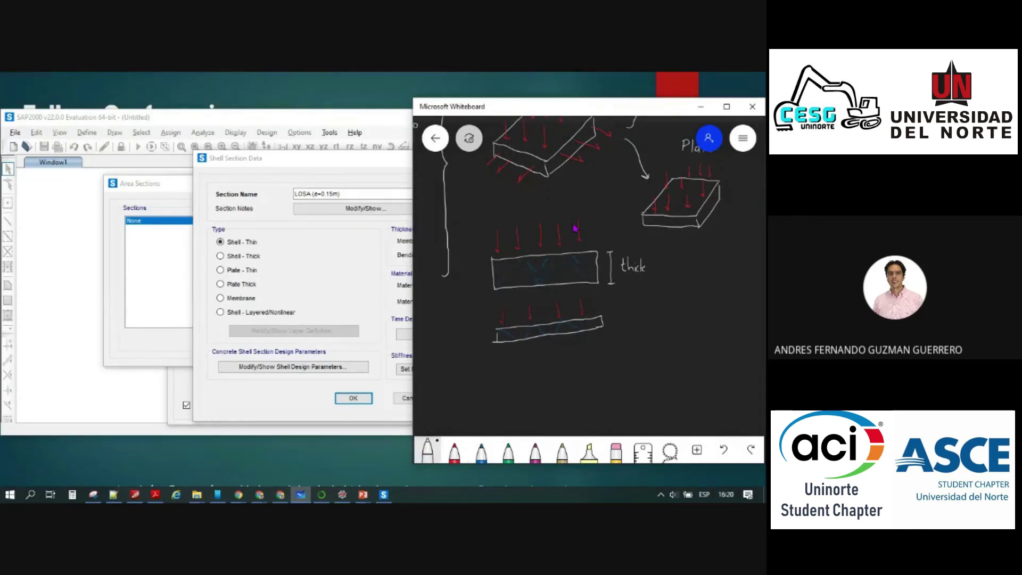
left_click_drag(609, 313, 620, 322)
mouse_move(616, 335)
left_mouse_down()
mouse_move(615, 324)
mouse_move(639, 323)
left_mouse_up()
left_click_drag(641, 316, 645, 322)
Switch to SAP2000, set the slab section type to Shell - Thin and its membrane and bending thicknesses to 0.15
left_click(320, 270)
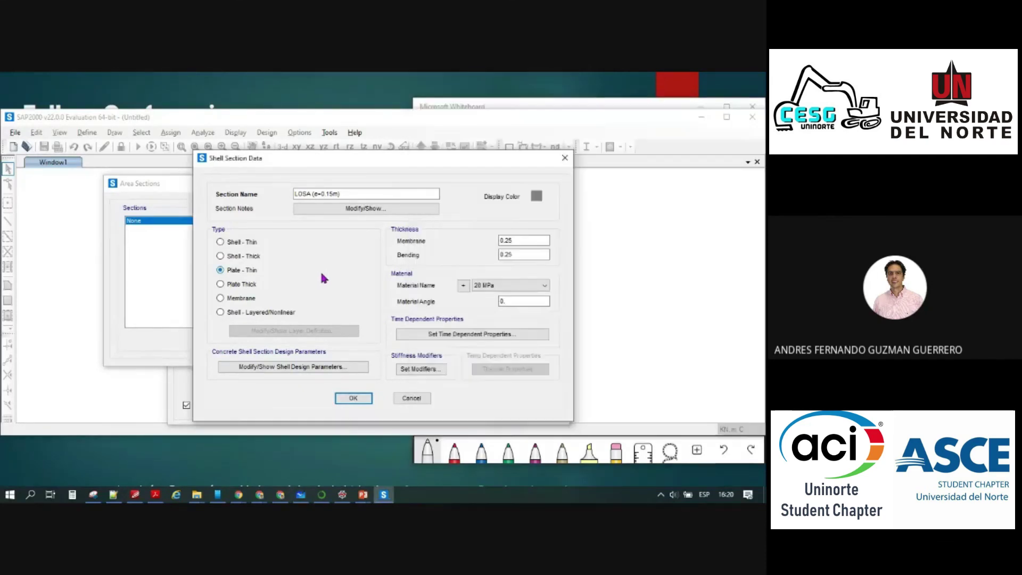
left_click(219, 242)
left_click_drag(522, 240, 508, 256)
type("1515")
Examine the earlier whiteboard notes on unit weight, mass and structural dynamics, and return to the slab section data in SAP2000
key("alt+Tab")
scroll(476, 311, "down", 10, "ctrl")
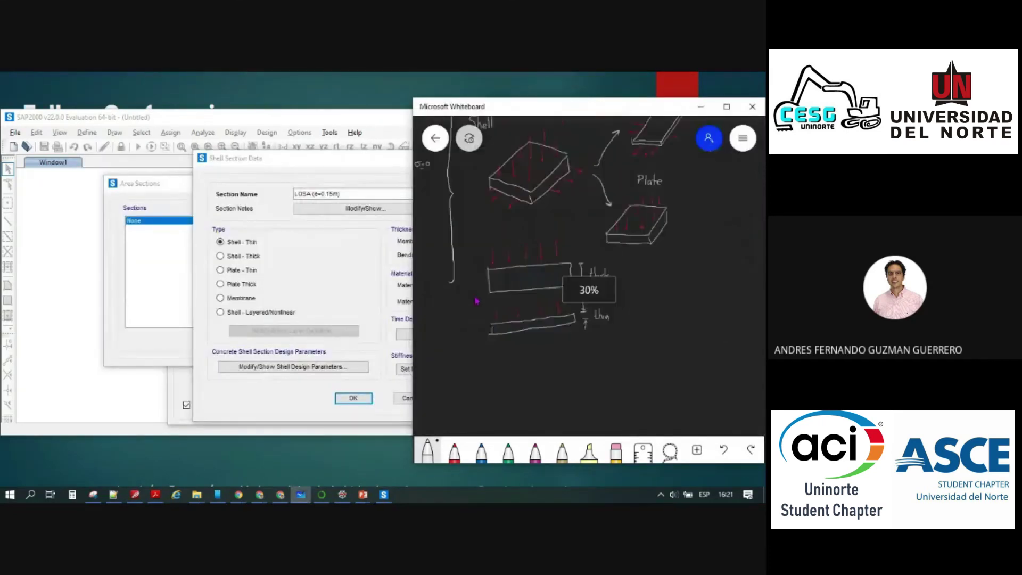
left_click_drag(565, 218, 653, 263)
scroll(490, 221, "up", 8, "ctrl")
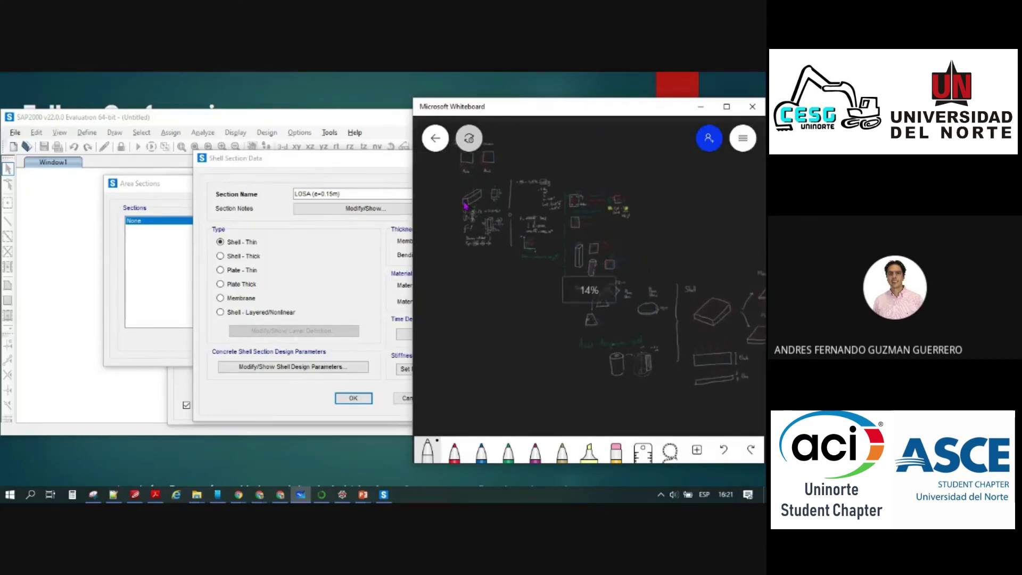
scroll(482, 226, "up", 4, "ctrl")
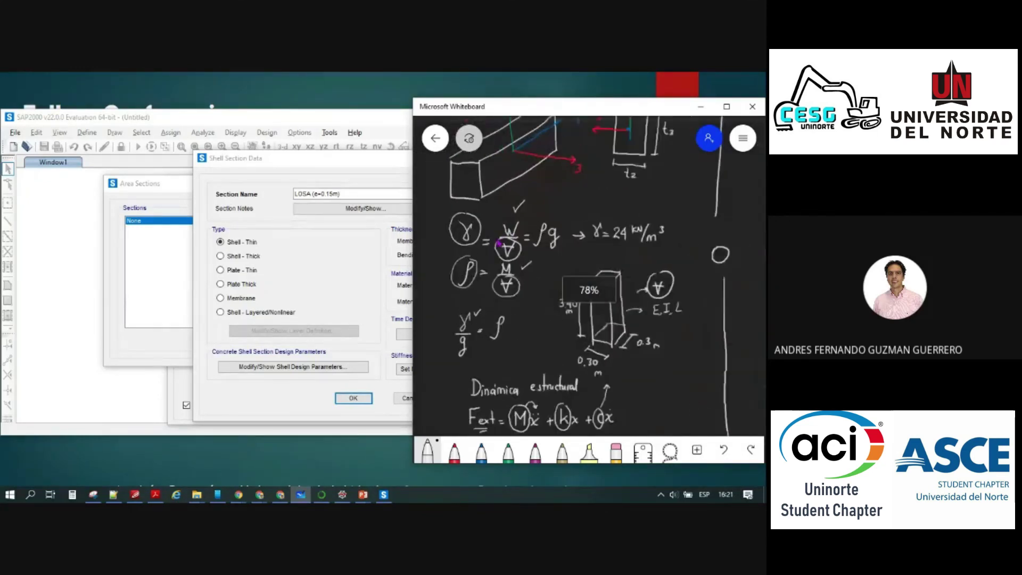
scroll(420, 294, "up", 2, "ctrl")
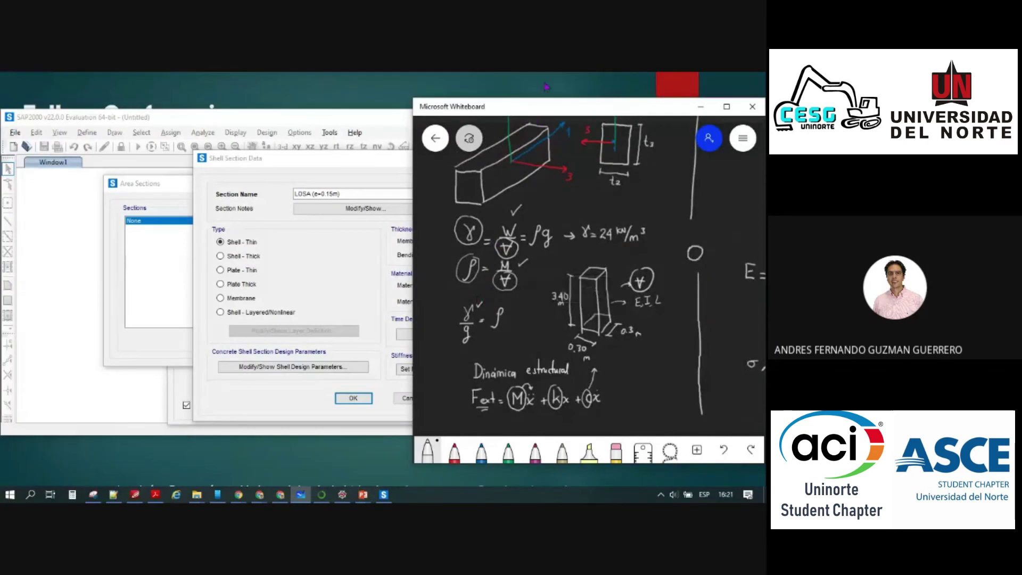
left_click(406, 264)
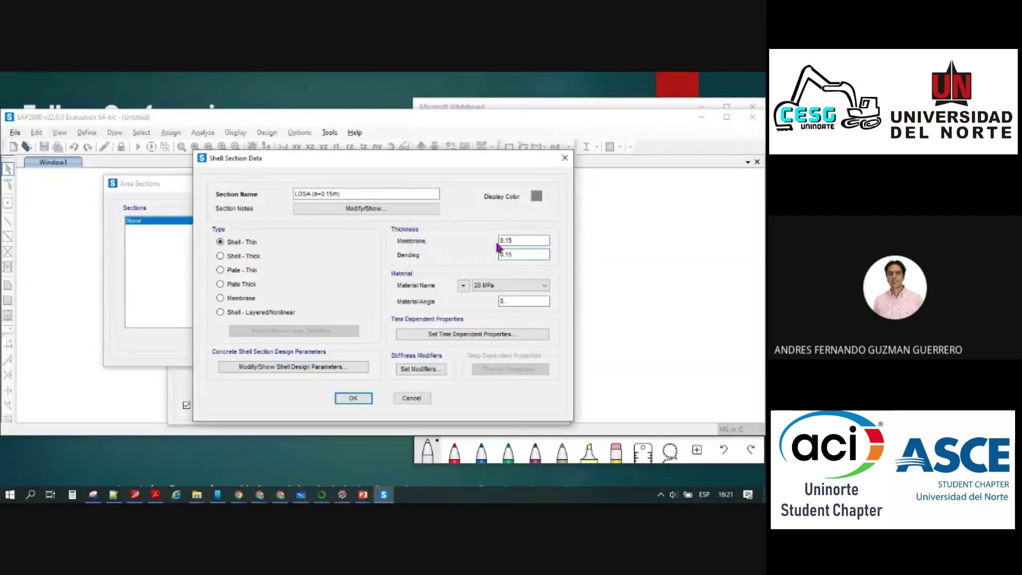
Switch to Microsoft Whiteboard and draw a vertical white divider with a small circle mid-height, beside the Membrane and Plate sketches
left_click_drag(493, 164, 391, 159)
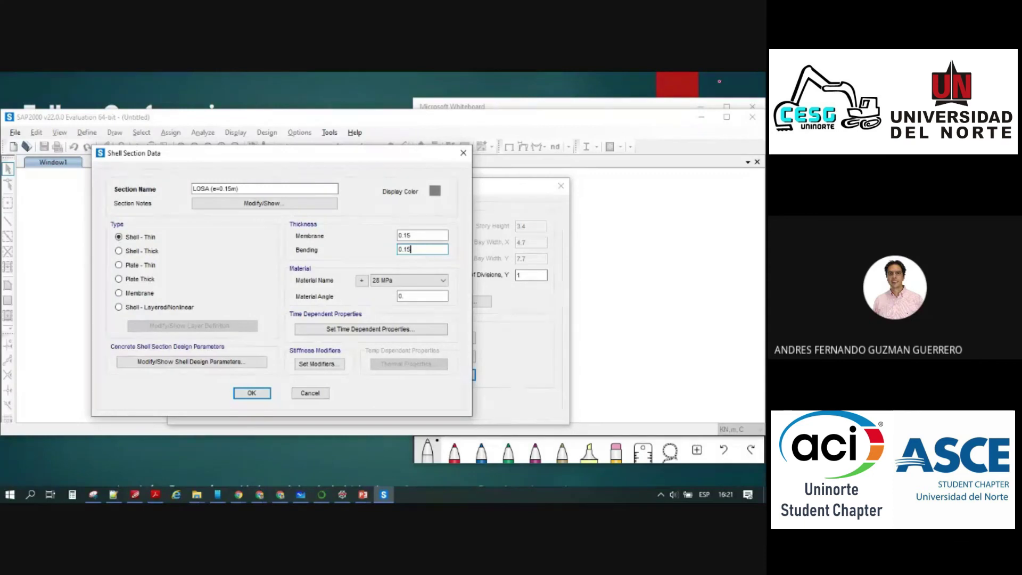
left_click(443, 281)
key("alt+Tab")
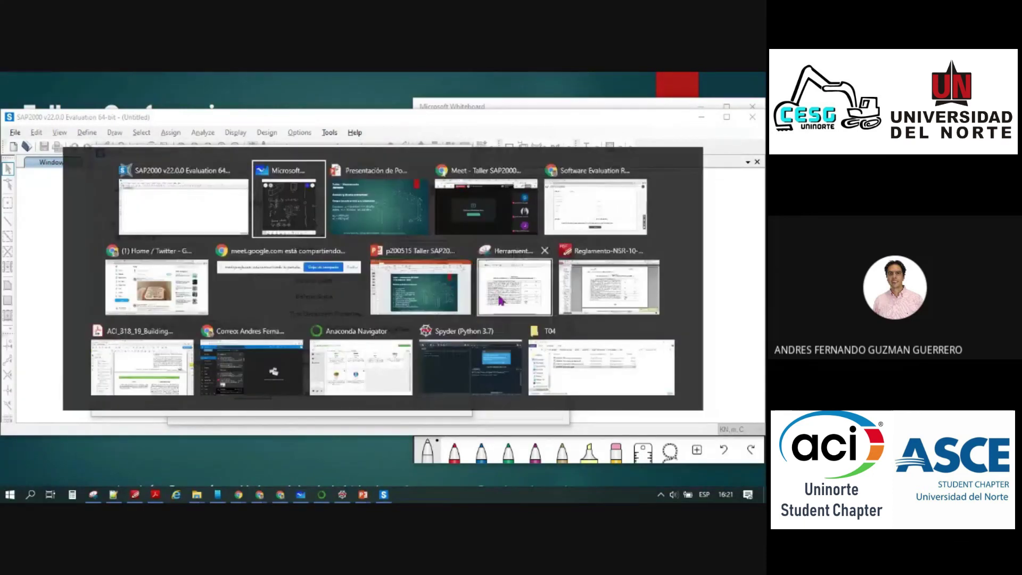
scroll(683, 361, "down", 5)
left_click_drag(684, 367, 511, 317)
left_click_drag(712, 436, 517, 335)
scroll(608, 286, "down", 1)
left_click_drag(640, 257, 460, 154)
mouse_move(660, 281)
left_mouse_down()
mouse_move(661, 267)
mouse_move(548, 315)
left_mouse_up()
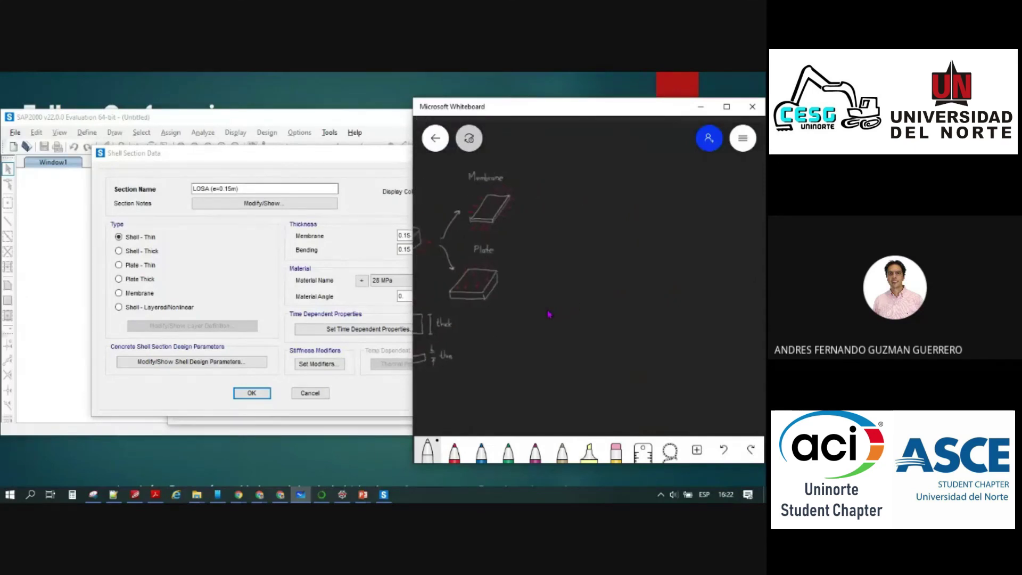
left_click_drag(525, 180, 530, 369)
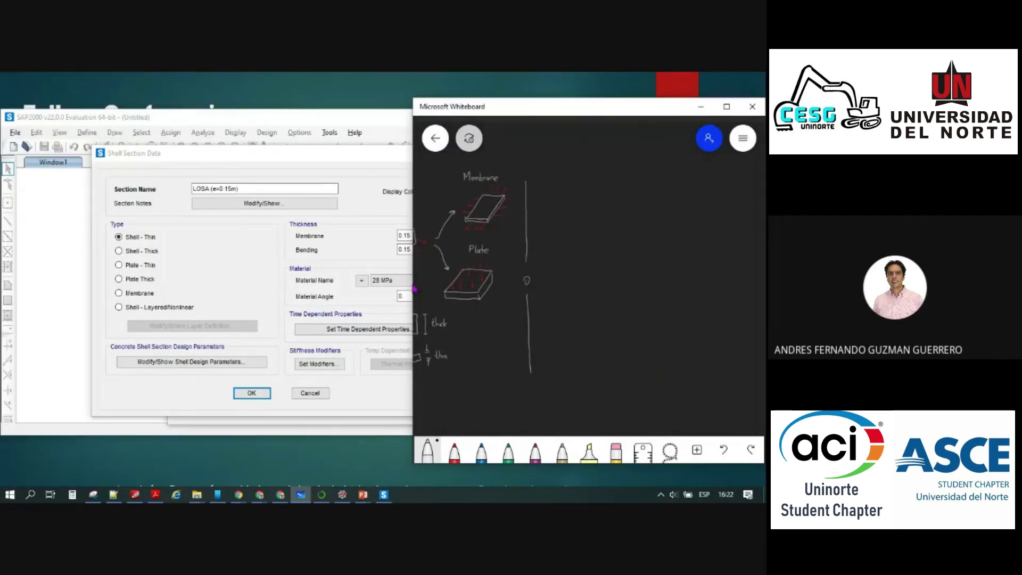
Draw a white slab in perspective in the empty area beyond the divider
mouse_move(562, 218)
left_mouse_down()
mouse_move(619, 234)
mouse_move(647, 200)
left_mouse_up()
left_click_drag(619, 234, 649, 205)
mouse_move(560, 218)
left_mouse_down()
mouse_move(592, 195)
mouse_move(647, 200)
left_mouse_up()
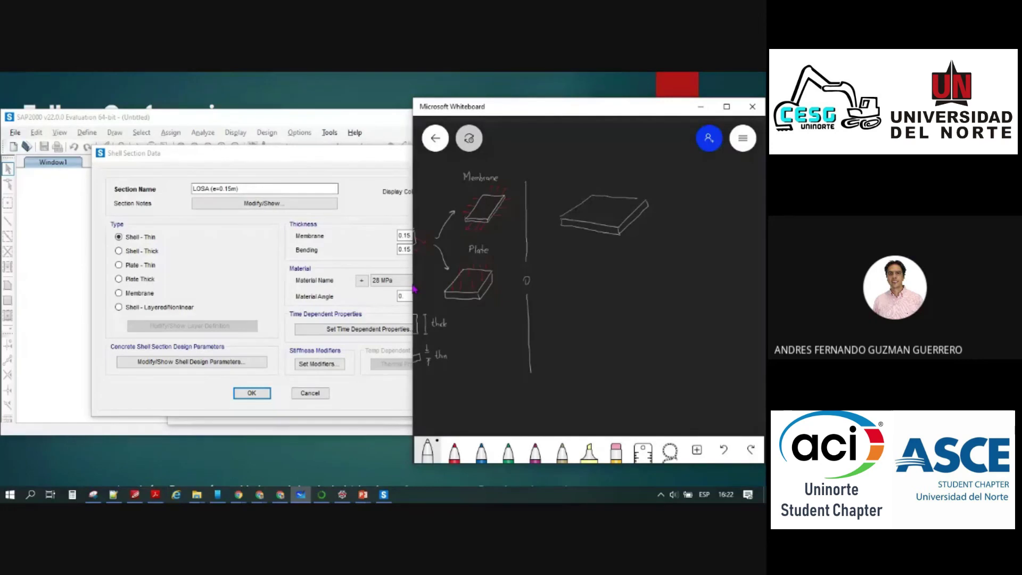
scroll(665, 217, "up", 5, "ctrl")
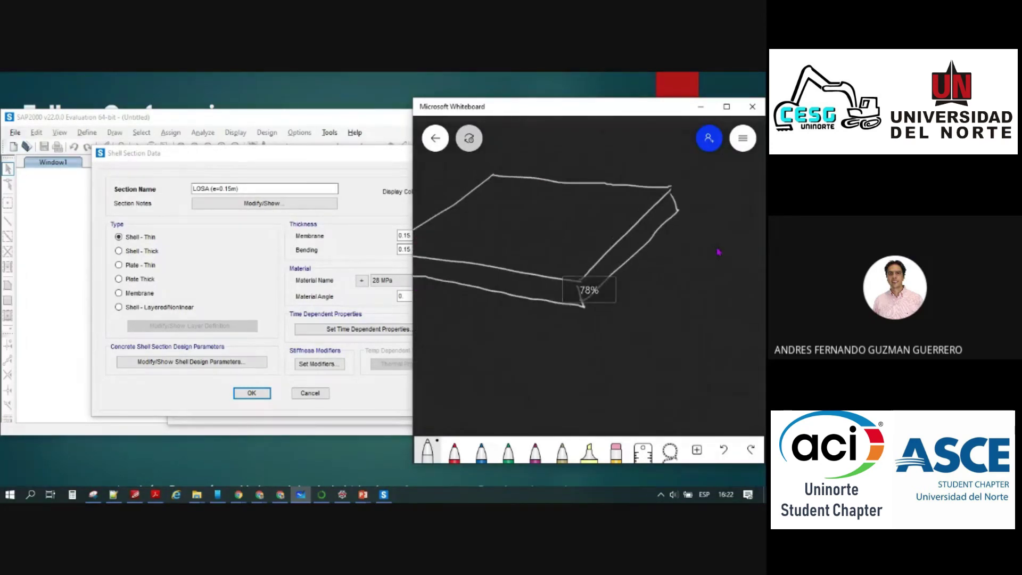
scroll(692, 266, "down", 2, "ctrl")
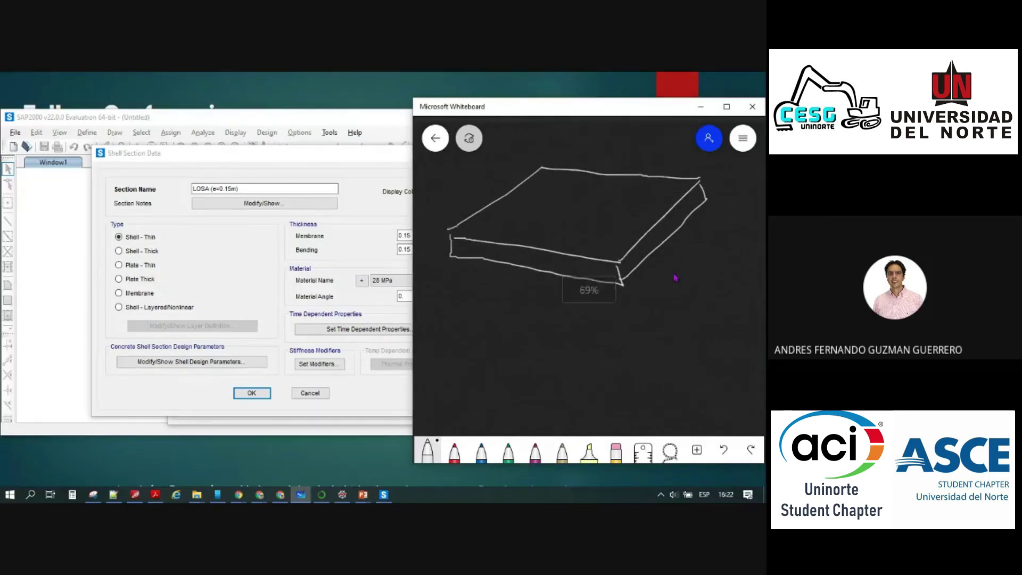
Mark the slab's membrane thickness "tm" with red arrows at its front edge and hatch the front face in red
left_click(453, 451)
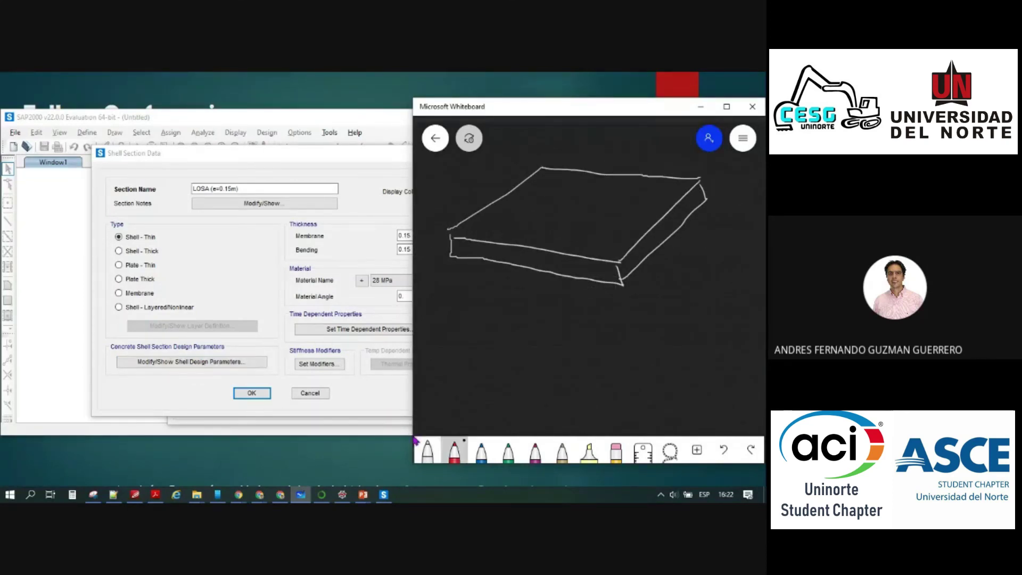
left_click_drag(438, 223, 437, 208)
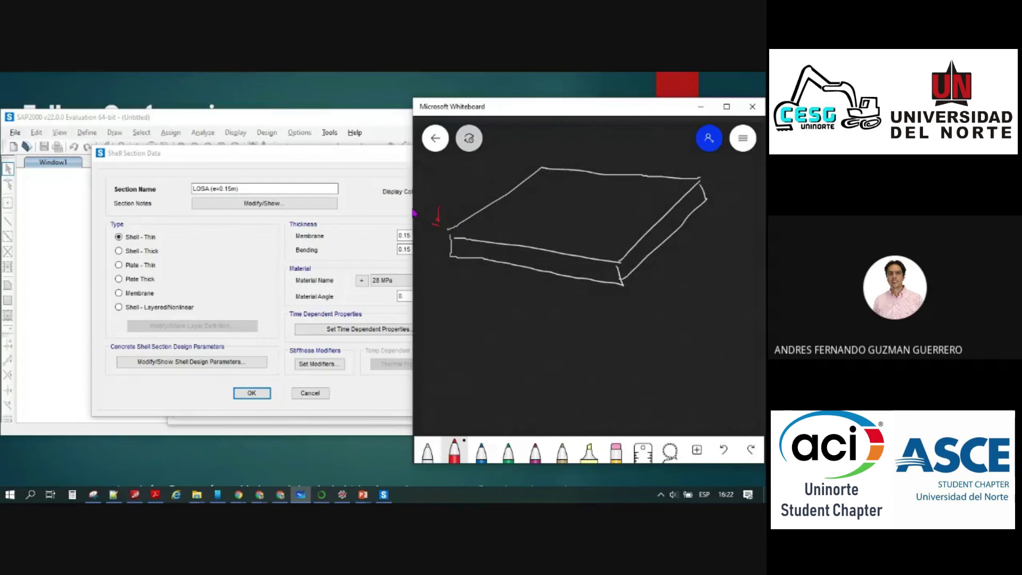
left_click_drag(436, 271, 434, 233)
left_click_drag(540, 251, 532, 264)
mouse_move(550, 255)
left_mouse_down()
mouse_move(541, 270)
mouse_move(551, 270)
left_mouse_up()
left_click_drag(569, 259, 560, 271)
left_click_drag(577, 261, 570, 272)
Write the red slab weight formula "γ AL tm = W" below the slab
mouse_move(454, 308)
left_mouse_down()
mouse_move(456, 324)
mouse_move(475, 305)
mouse_move(482, 323)
left_mouse_up()
left_click_drag(473, 317, 479, 317)
left_click_drag(536, 308, 554, 308)
Mark the bending thickness "tb" with green arrows at the slab's front corner and outline a green dashed strip across the slab
left_click(508, 452)
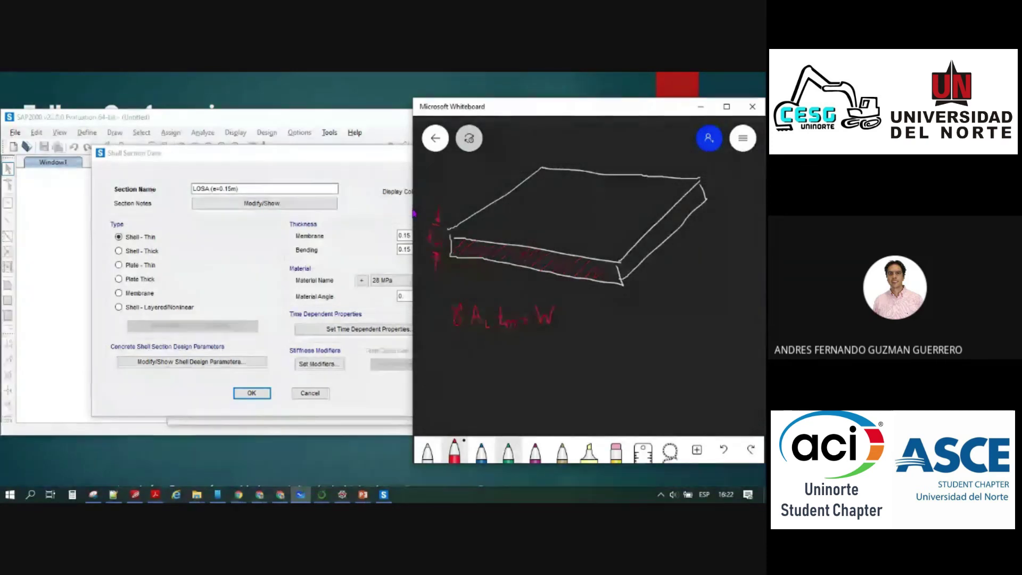
left_click_drag(628, 265, 636, 263)
mouse_move(636, 299)
left_mouse_down()
mouse_move(636, 285)
mouse_move(655, 282)
left_mouse_up()
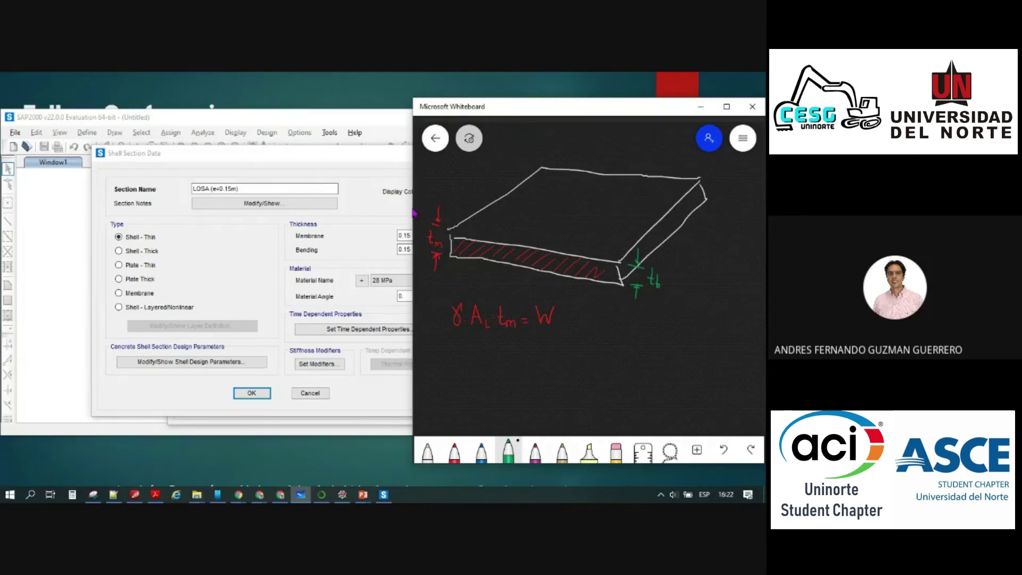
left_click_drag(545, 249, 546, 270)
Write the green inertia formula "I = 1/12 (1 m)(tb)³ =" below the weight formula
left_click_drag(462, 341, 463, 365)
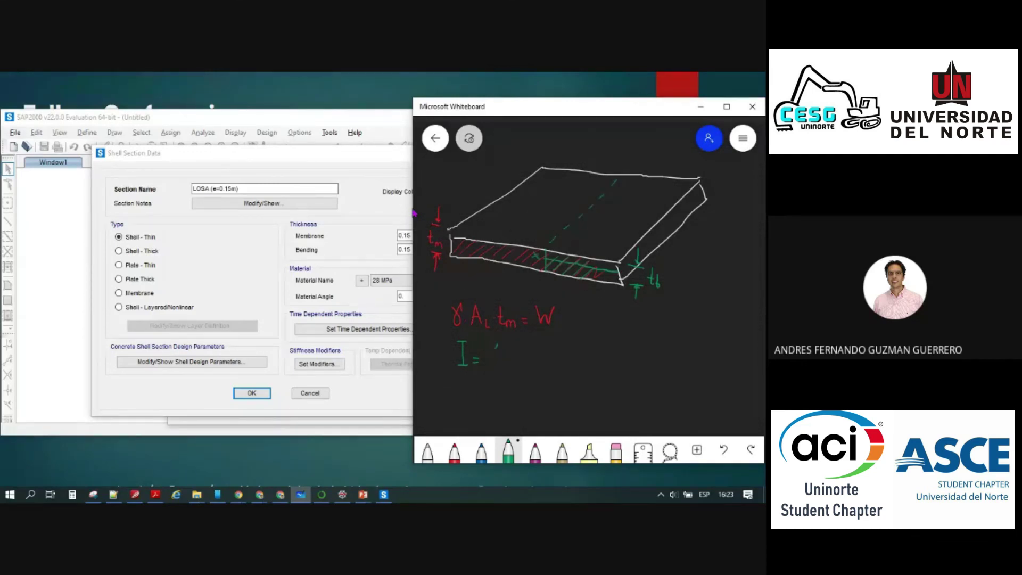
mouse_move(496, 346)
left_mouse_down()
mouse_move(489, 375)
mouse_move(507, 357)
left_mouse_up()
mouse_move(532, 341)
left_mouse_down()
mouse_move(534, 357)
mouse_move(556, 356)
left_mouse_up()
left_click_drag(560, 342, 562, 360)
left_click_drag(576, 351, 584, 356)
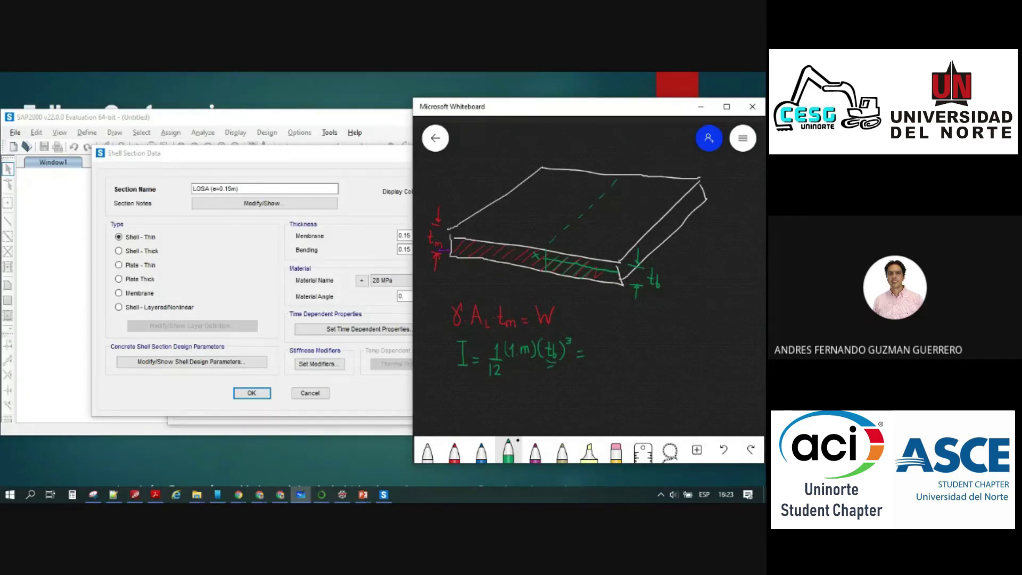
Sketch the white front profile of a ribbed slab with three ribs in the empty area beside the solid slab
mouse_move(633, 329)
left_mouse_down()
mouse_move(654, 336)
mouse_move(648, 321)
left_mouse_up()
left_click_drag(716, 323, 588, 322)
left_click_drag(692, 310, 585, 323)
scroll(589, 321, "down", 3)
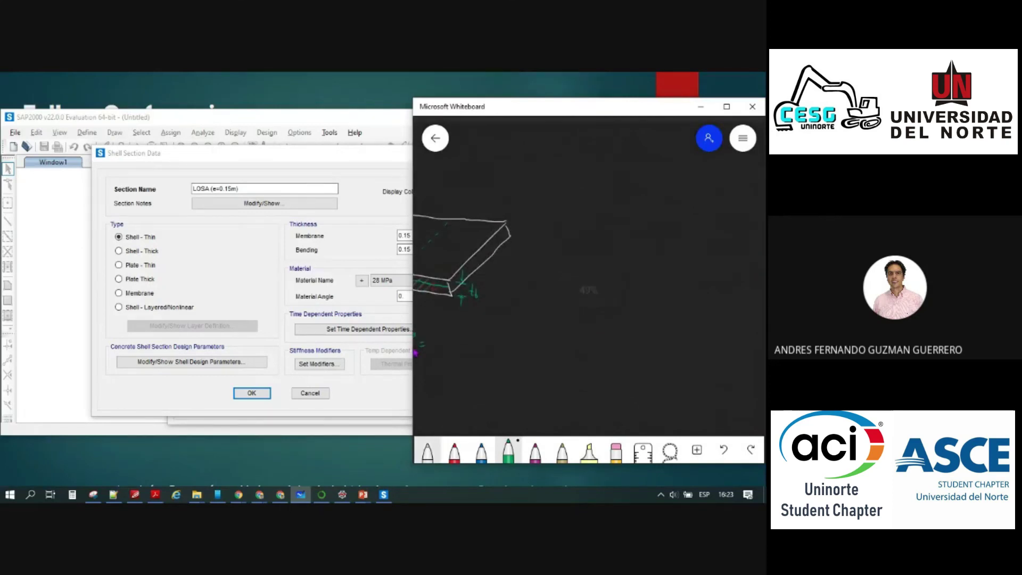
left_click(428, 451)
mouse_move(549, 272)
left_mouse_down()
mouse_move(575, 270)
mouse_move(564, 259)
mouse_move(585, 285)
mouse_move(609, 267)
mouse_move(616, 283)
mouse_move(624, 266)
mouse_move(650, 262)
mouse_move(655, 277)
mouse_move(679, 260)
left_mouse_up()
mouse_move(570, 259)
left_mouse_down()
mouse_move(661, 251)
mouse_move(681, 260)
left_mouse_up()
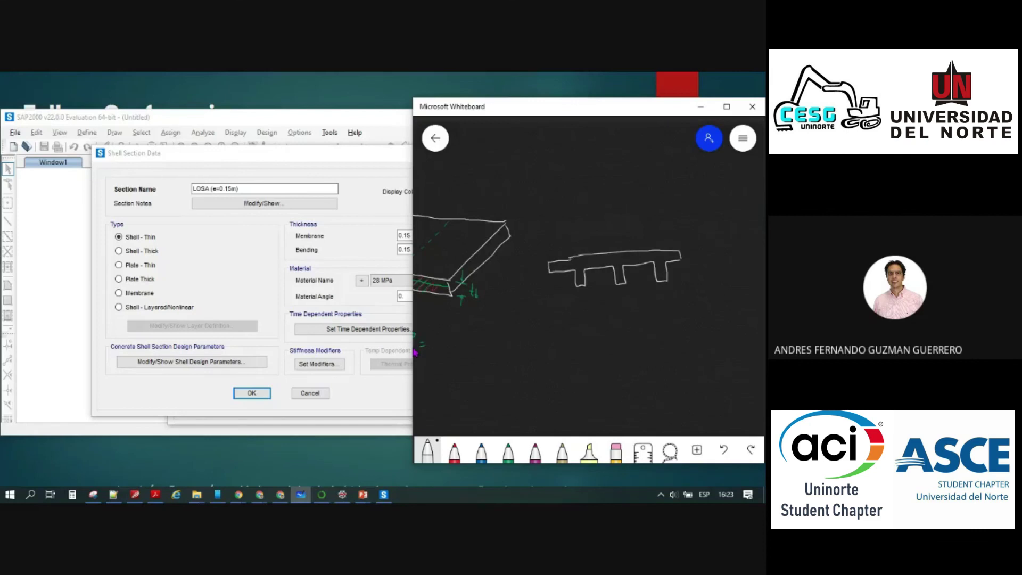
Extend the ribbed slab profile into a 3D view with its receding top edges, side face and rib depth lines
left_click_drag(549, 260, 610, 204)
left_click_drag(680, 249, 708, 215)
mouse_move(607, 207)
left_mouse_down()
mouse_move(708, 203)
mouse_move(709, 219)
mouse_move(683, 254)
mouse_move(706, 231)
left_mouse_up()
left_click_drag(626, 281, 640, 265)
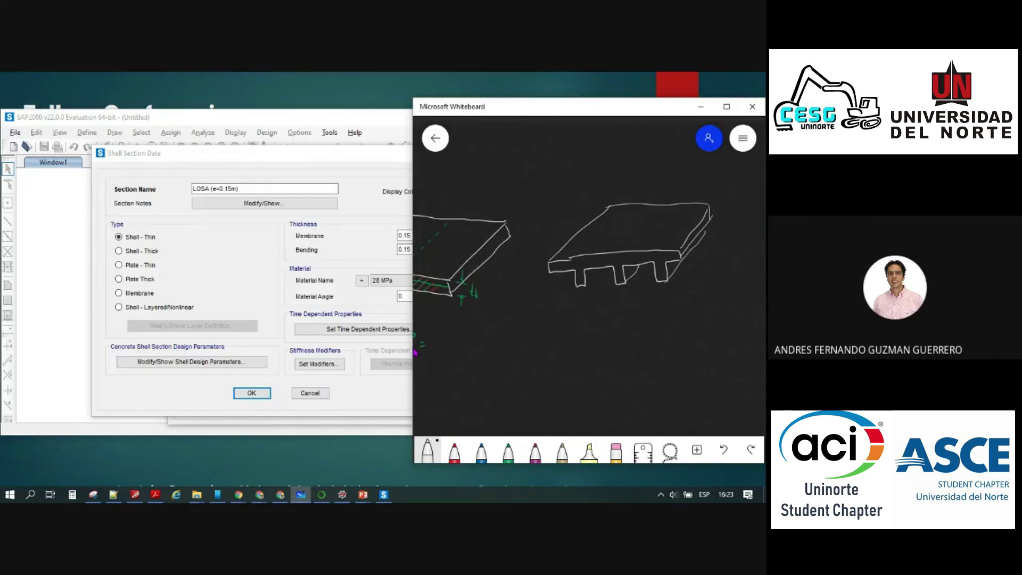
left_click_drag(586, 284, 600, 270)
Mark the thickness at the ribbed slab's front corner with arrows and draw a block arrow below the slab leading to "W"
mouse_move(563, 351)
right_mouse_down()
mouse_move(528, 363)
mouse_move(538, 378)
right_mouse_up()
scroll(571, 332, "up", 4)
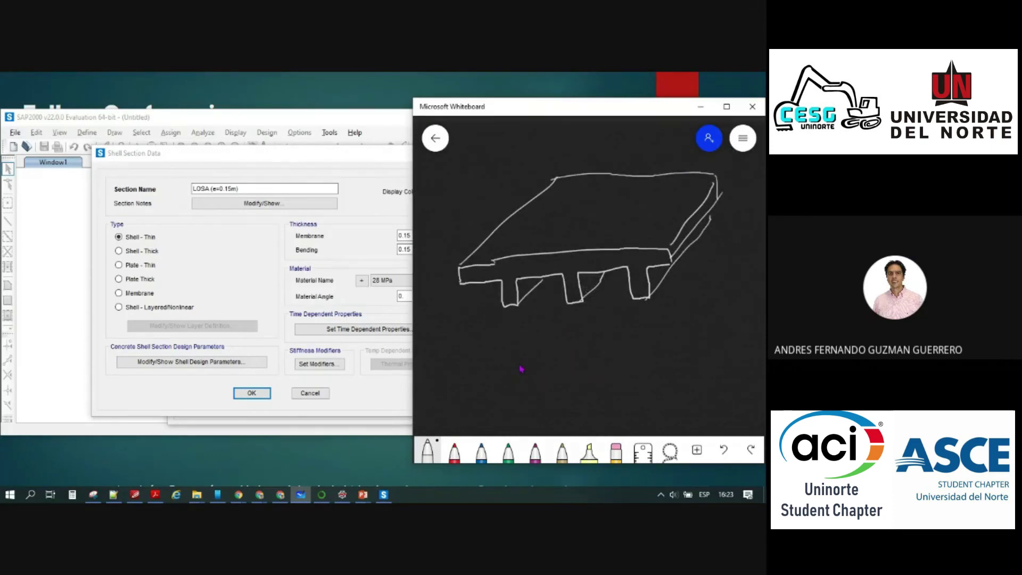
left_click_drag(450, 243, 450, 261)
left_click_drag(449, 300, 449, 287)
left_click_drag(445, 293, 453, 293)
mouse_move(553, 325)
left_mouse_down()
mouse_move(544, 346)
mouse_move(558, 365)
mouse_move(574, 346)
mouse_move(568, 325)
left_mouse_up()
mouse_move(545, 373)
left_mouse_down()
mouse_move(557, 391)
mouse_move(561, 372)
left_mouse_up()
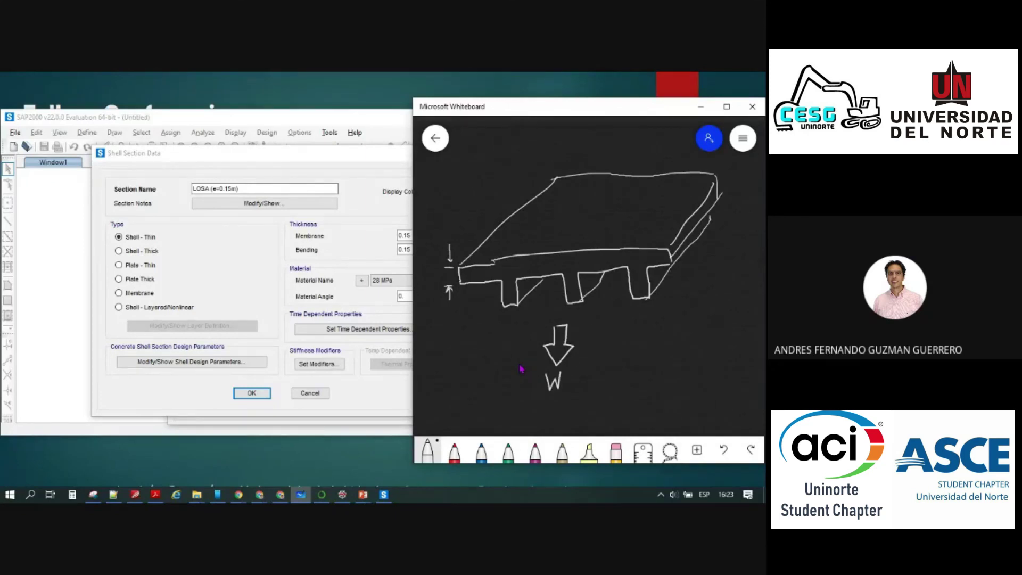
Add dimension lines "L1" along the ribbed slab's side edge and "L2" along its back edge
left_click_drag(539, 170, 441, 261)
left_click_drag(472, 201, 477, 212)
left_click_drag(481, 202, 481, 212)
mouse_move(574, 154)
left_mouse_down()
mouse_move(565, 166)
mouse_move(713, 165)
left_mouse_up()
left_click_drag(649, 139, 657, 149)
left_click_drag(658, 144, 665, 151)
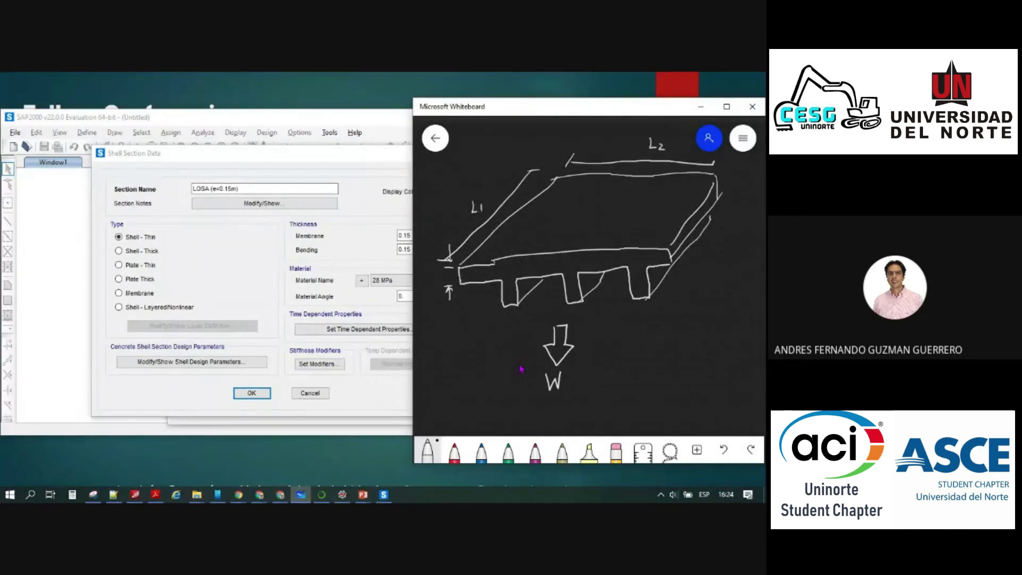
Hatch the front faces of the three ribs in white
left_click_drag(640, 268, 630, 278)
left_click_drag(647, 269, 633, 291)
left_click_drag(648, 286, 638, 295)
left_click_drag(575, 273, 566, 282)
left_click_drag(576, 279, 567, 299)
left_click_drag(512, 276, 503, 286)
left_click_drag(514, 286, 504, 299)
Complete the note under the block arrow as "W/A → γ → teq"
left_click_drag(544, 396, 559, 395)
mouse_move(552, 396)
left_mouse_down()
mouse_move(556, 414)
mouse_move(596, 376)
mouse_move(643, 389)
left_mouse_up()
left_click_drag(632, 379, 654, 391)
left_click_drag(661, 386, 660, 398)
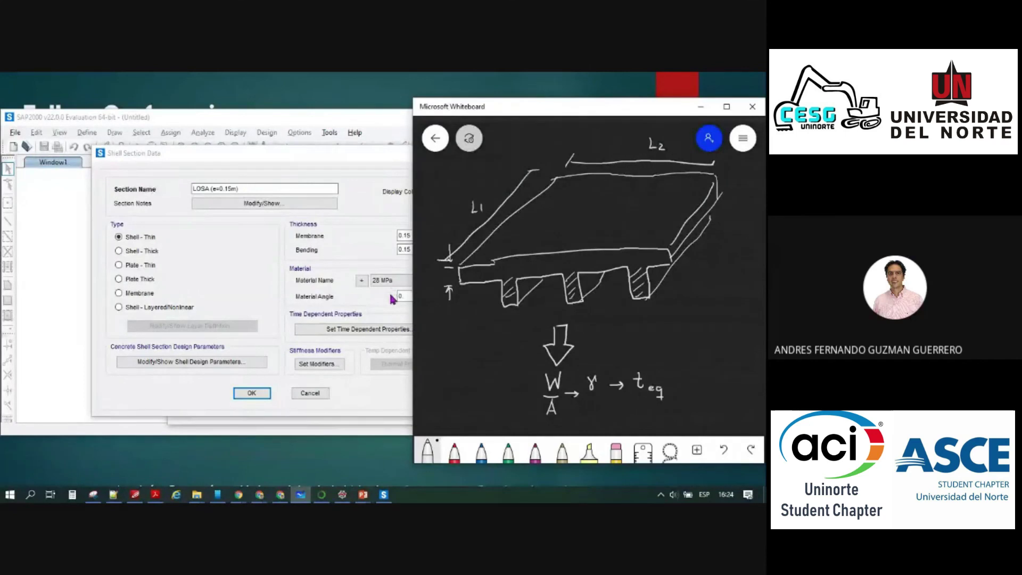
Write the formula "γ = W/V = W/(A·t)" beside the block arrow, circle γ, W and A, and link t to teq
mouse_move(606, 324)
left_mouse_down()
mouse_move(654, 327)
mouse_move(640, 355)
mouse_move(647, 341)
left_mouse_up()
left_click_drag(634, 348, 668, 334)
left_click_drag(661, 339, 669, 338)
mouse_move(681, 326)
left_mouse_down()
mouse_move(689, 336)
mouse_move(702, 326)
mouse_move(687, 354)
left_mouse_up()
left_click_drag(700, 341, 699, 354)
left_click_drag(694, 347, 705, 346)
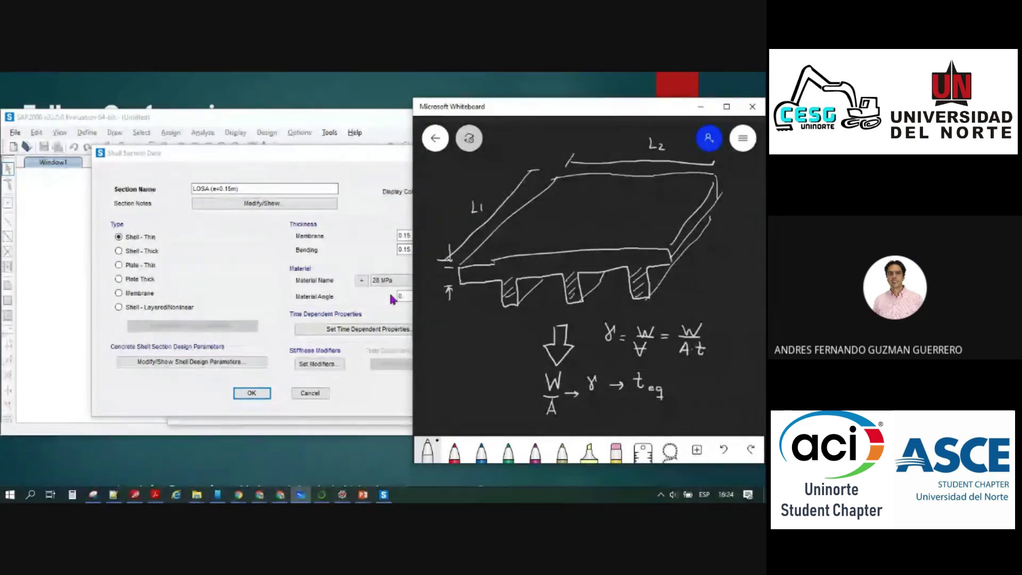
mouse_move(612, 315)
left_mouse_down()
mouse_move(598, 332)
mouse_move(617, 318)
left_mouse_up()
mouse_move(692, 315)
left_mouse_down()
mouse_move(679, 361)
mouse_move(720, 340)
mouse_move(683, 379)
left_mouse_up()
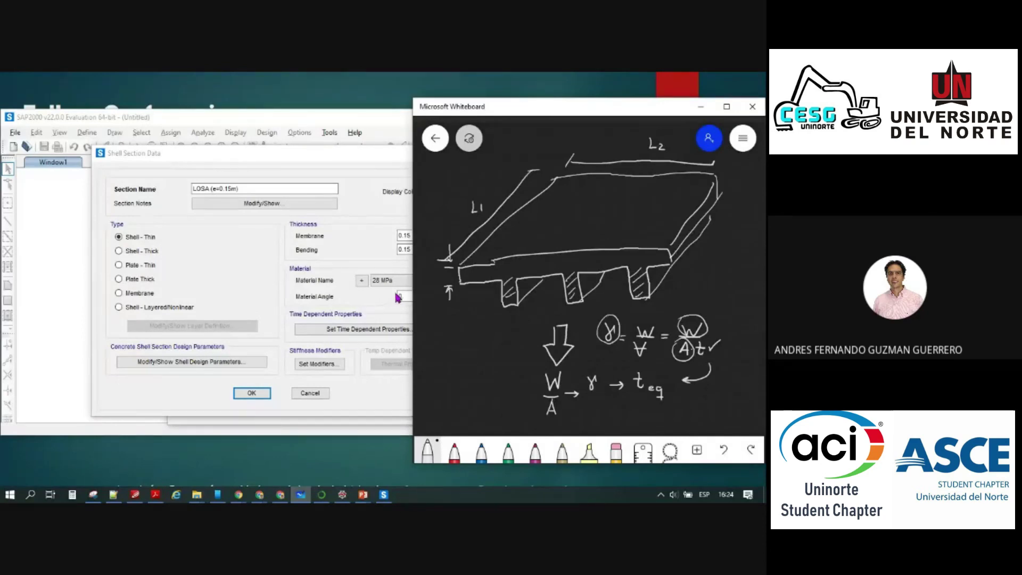
Hatch one rib's flange strip in blue and draw an arrow from it to an equivalent rectangular section with thickness "teq"
mouse_move(694, 284)
left_mouse_down()
mouse_move(683, 282)
mouse_move(680, 237)
left_mouse_up()
scroll(678, 236, "down", 1)
left_click_drag(677, 290, 674, 365)
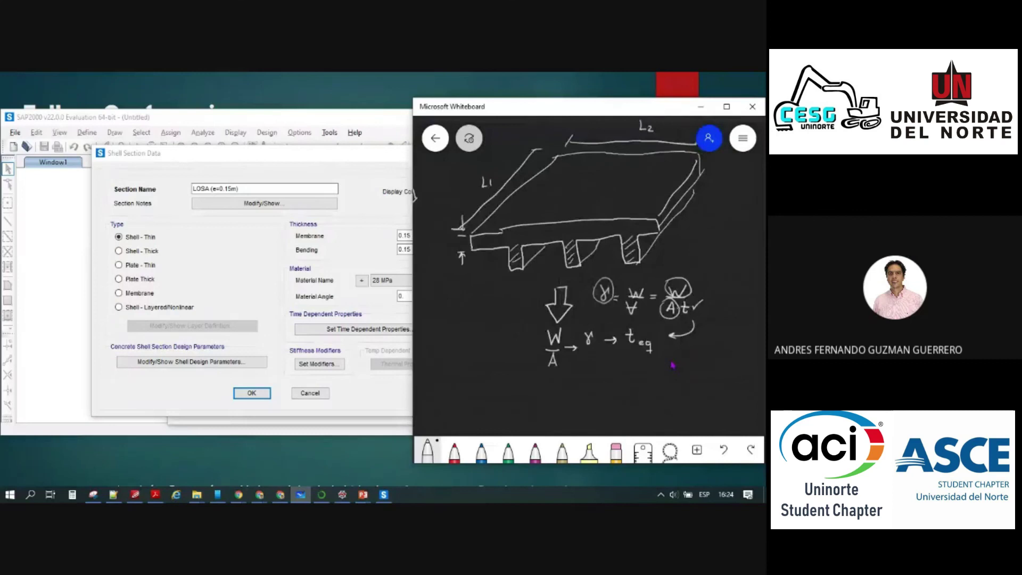
left_click(481, 452)
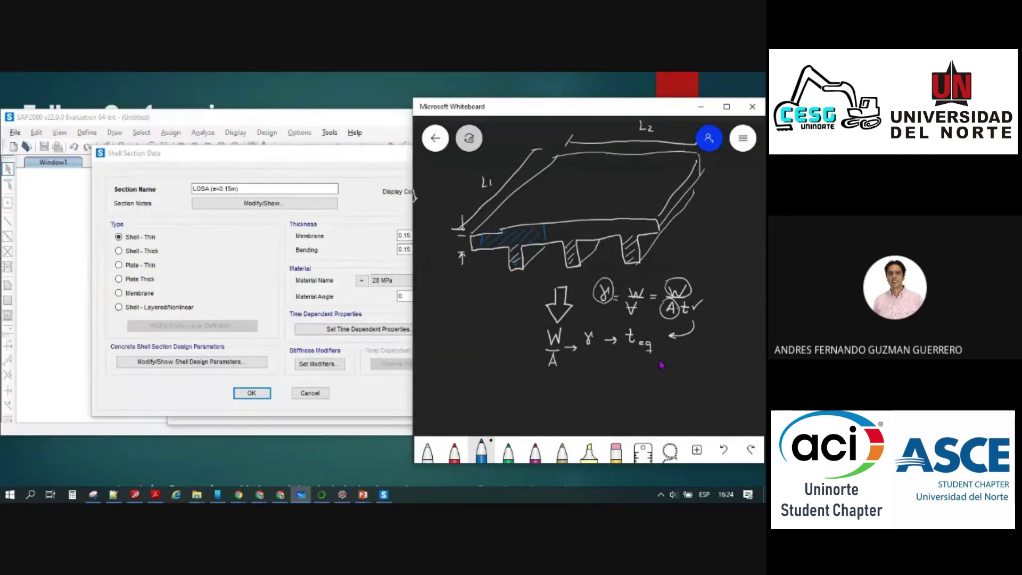
mouse_move(490, 274)
left_mouse_down()
mouse_move(466, 330)
mouse_move(481, 337)
mouse_move(487, 377)
mouse_move(492, 359)
left_mouse_up()
left_click_drag(512, 361, 526, 386)
left_click_drag(513, 326, 514, 292)
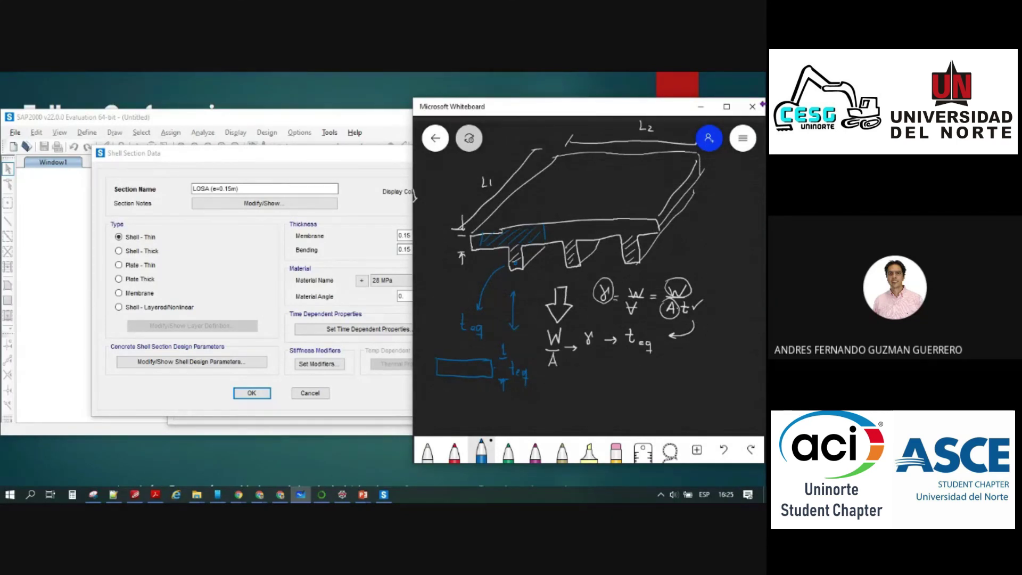
left_click(751, 108)
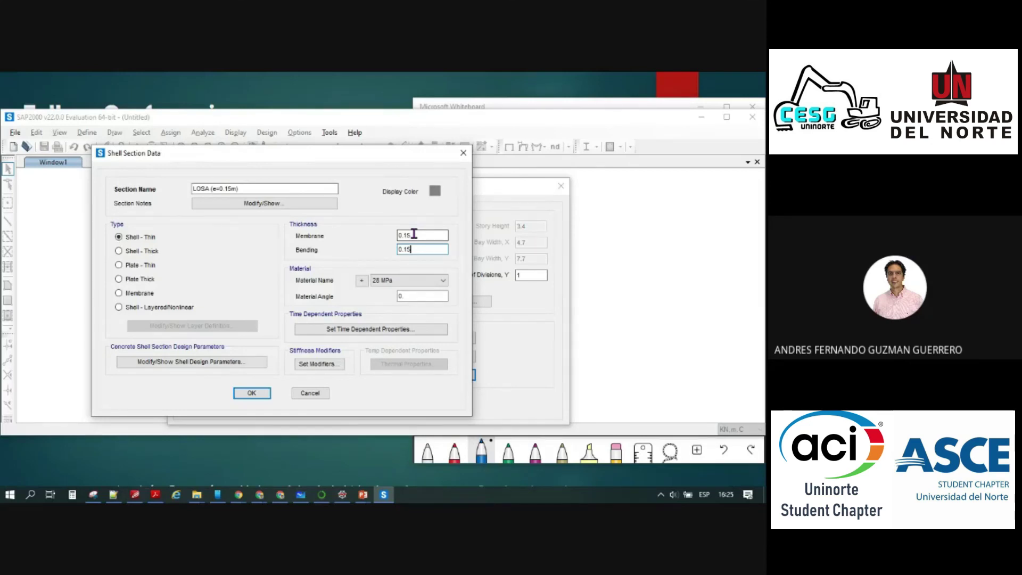
key("alt+Tab")
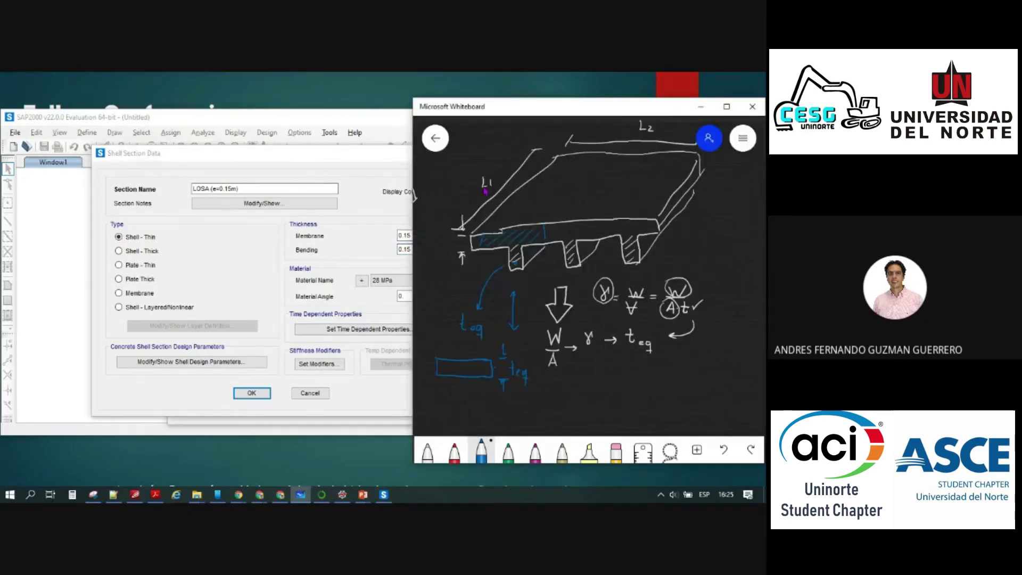
Sketch a white parallelogram in the empty area below the two slab drawings as the outline of a beam frame
scroll(655, 298, "down", 5, "ctrl")
right_click_drag(691, 310, 709, 254)
right_click_drag(597, 318, 631, 285)
scroll(646, 301, "down", 2)
scroll(646, 301, "down", 1)
left_click(427, 451)
left_click_drag(509, 317, 548, 269)
mouse_move(506, 322)
left_mouse_down()
mouse_move(586, 323)
mouse_move(630, 268)
left_mouse_up()
left_click_drag(549, 265, 622, 261)
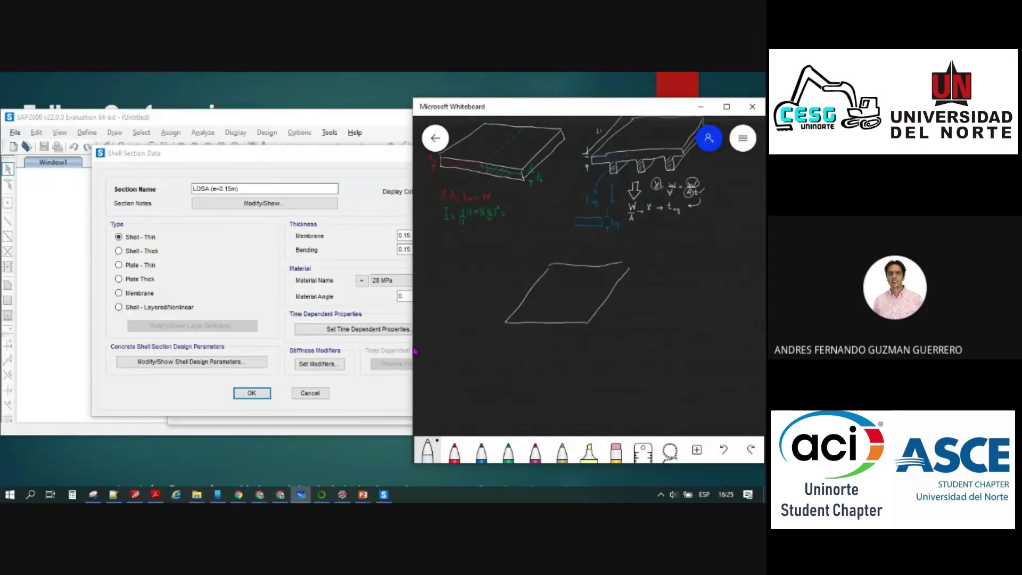
Give the parallelogram a visible depth and an inner opening so that it forms a 3D perimeter beam frame
mouse_move(505, 321)
left_mouse_down()
mouse_move(506, 333)
mouse_move(594, 332)
mouse_move(587, 323)
mouse_move(607, 315)
mouse_move(633, 267)
left_mouse_up()
left_click_drag(585, 311, 616, 274)
mouse_move(582, 311)
left_mouse_down()
mouse_move(522, 314)
mouse_move(550, 270)
left_mouse_up()
left_click_drag(599, 270, 617, 268)
mouse_move(554, 270)
left_mouse_down()
mouse_move(535, 311)
mouse_move(574, 282)
mouse_move(613, 278)
left_mouse_up()
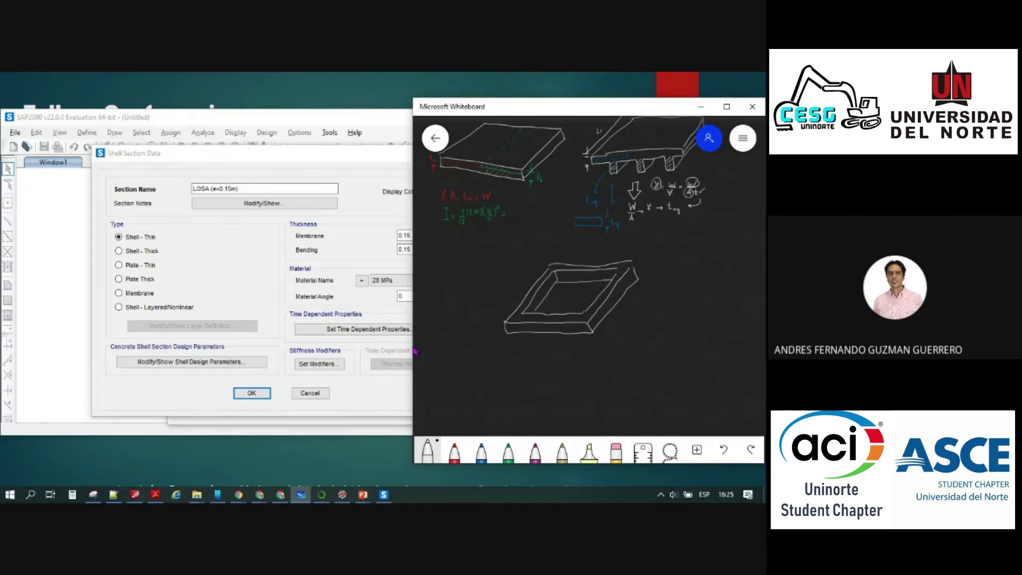
Draw red distributed load diagrams over the frame's front and back beams
left_click(454, 452)
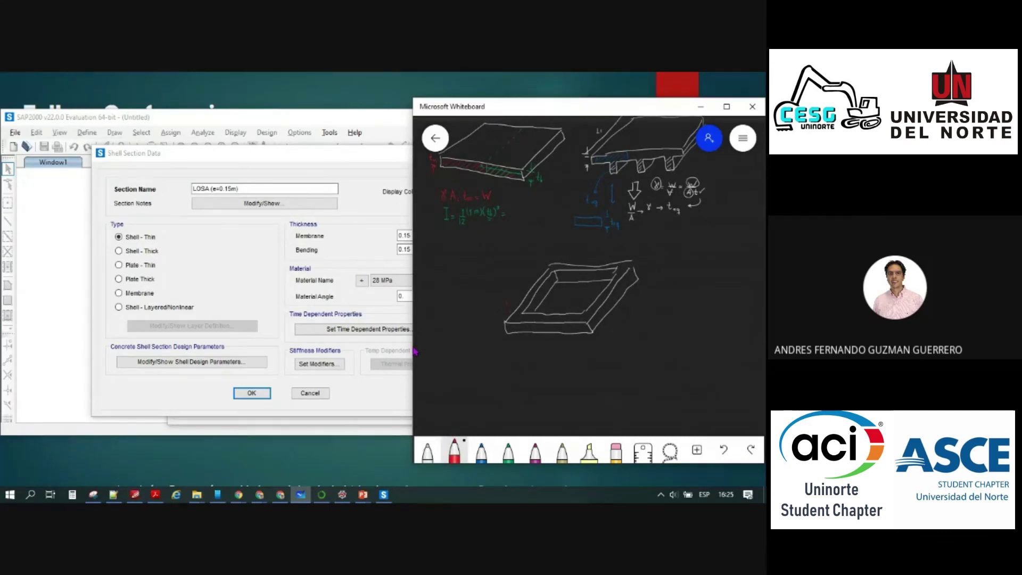
left_click_drag(505, 302, 575, 300)
left_click_drag(561, 254, 615, 251)
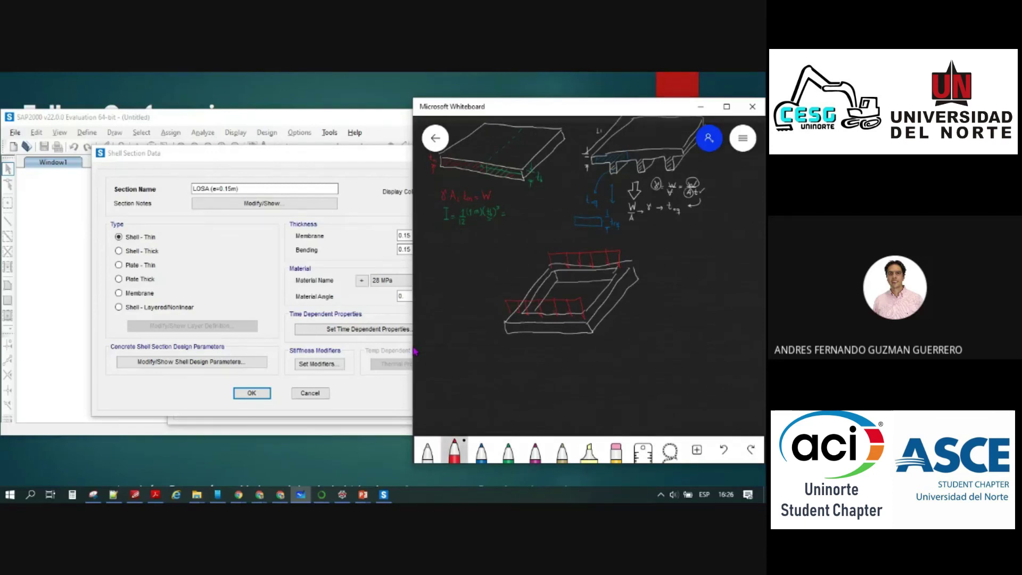
Add white columns below the corners of the beam frame
left_click(428, 451)
mouse_move(506, 333)
left_mouse_down()
mouse_move(507, 377)
mouse_move(528, 370)
left_mouse_up()
mouse_move(578, 334)
left_mouse_down()
mouse_move(580, 379)
mouse_move(596, 368)
left_mouse_up()
mouse_move(638, 278)
left_mouse_down()
mouse_move(639, 322)
mouse_move(621, 326)
left_mouse_up()
left_click_drag(557, 277, 556, 303)
left_click_drag(561, 281, 562, 298)
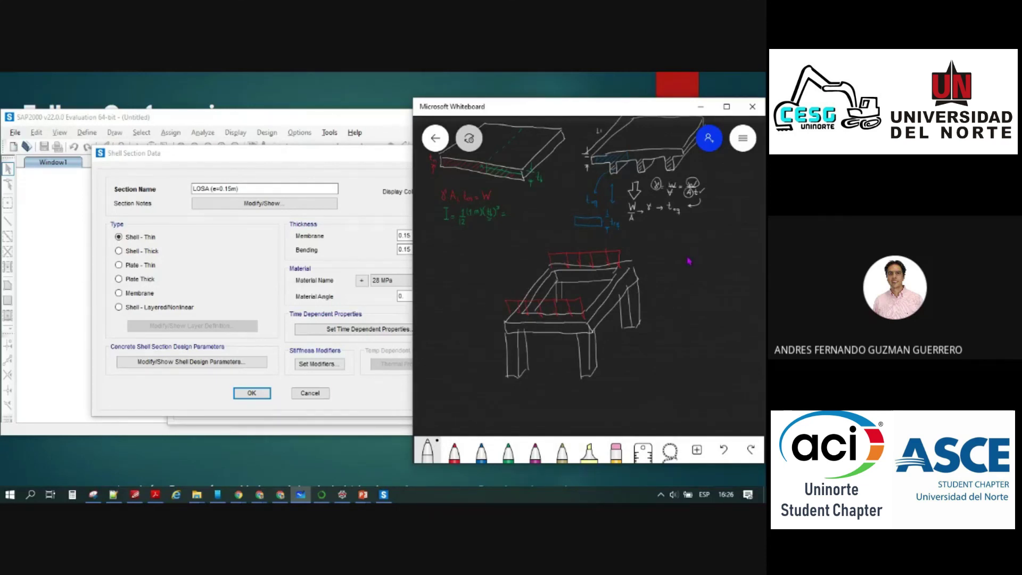
scroll(685, 282, "down", 5, "ctrl")
scroll(687, 314, "up", 3, "ctrl")
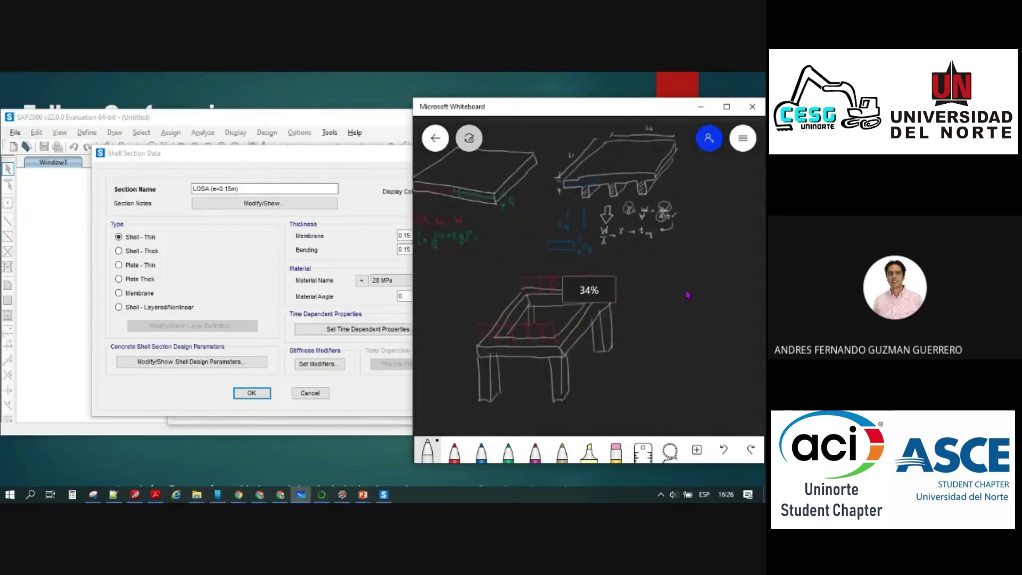